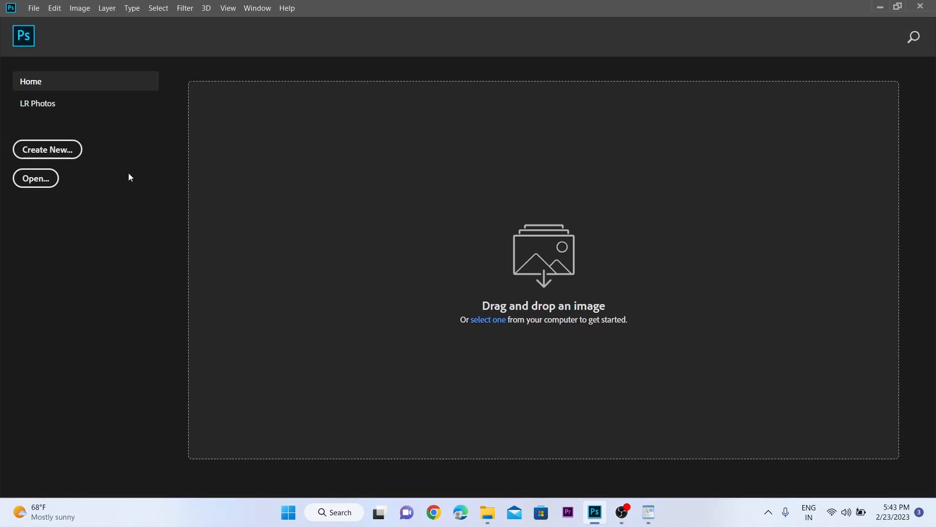
# Step: Create a new 800 x 800 pixel document at 72 pixels/inch in RGB Color with a white background
pyautogui.click(70, 153)
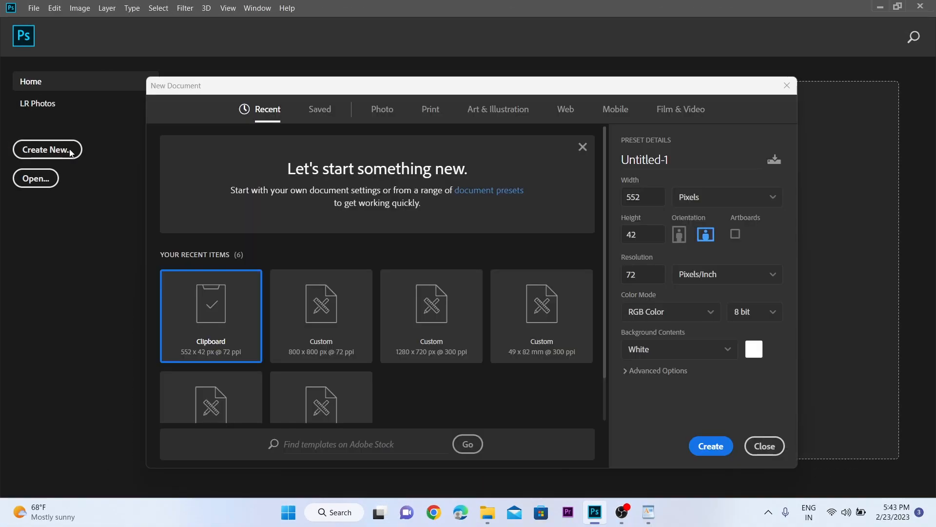
pyautogui.doubleClick(644, 200)
pyautogui.click(688, 196)
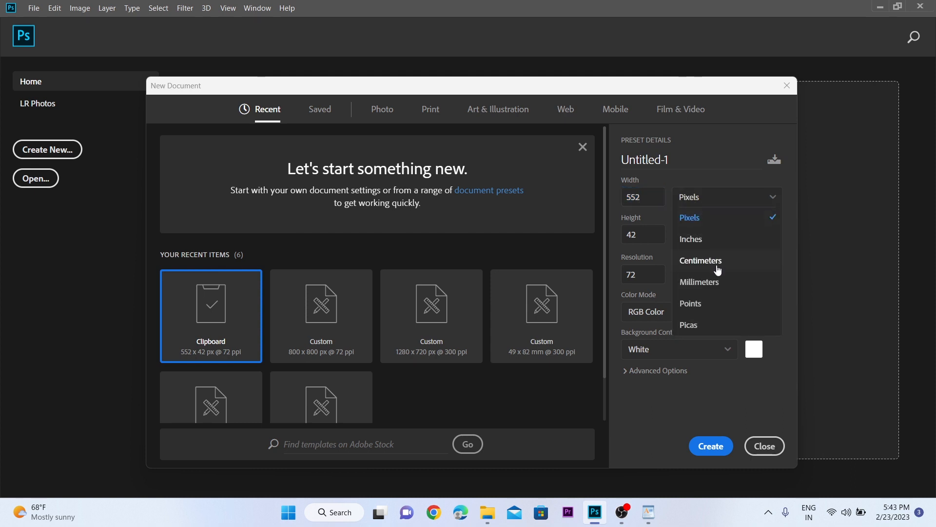
pyautogui.click(700, 224)
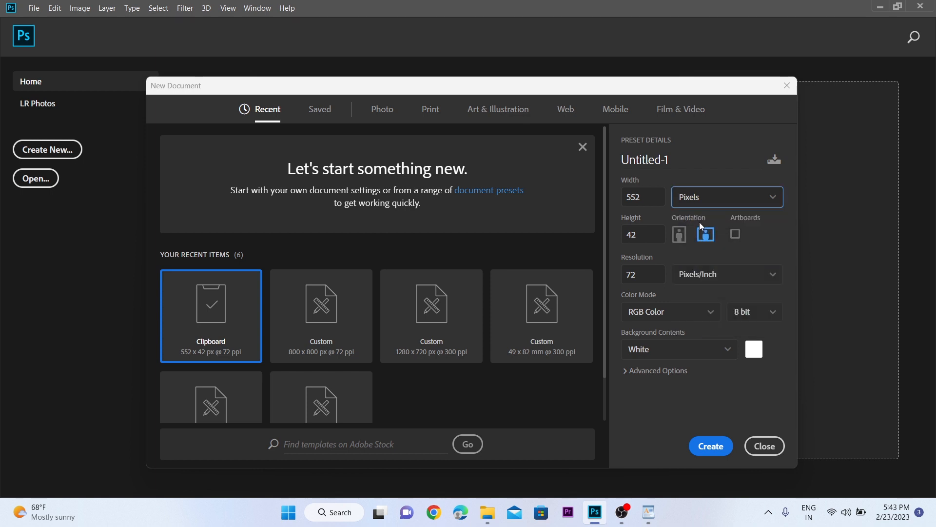
pyautogui.doubleClick(646, 201)
pyautogui.write('8')
pyautogui.hotkey('ctrl', 'z')
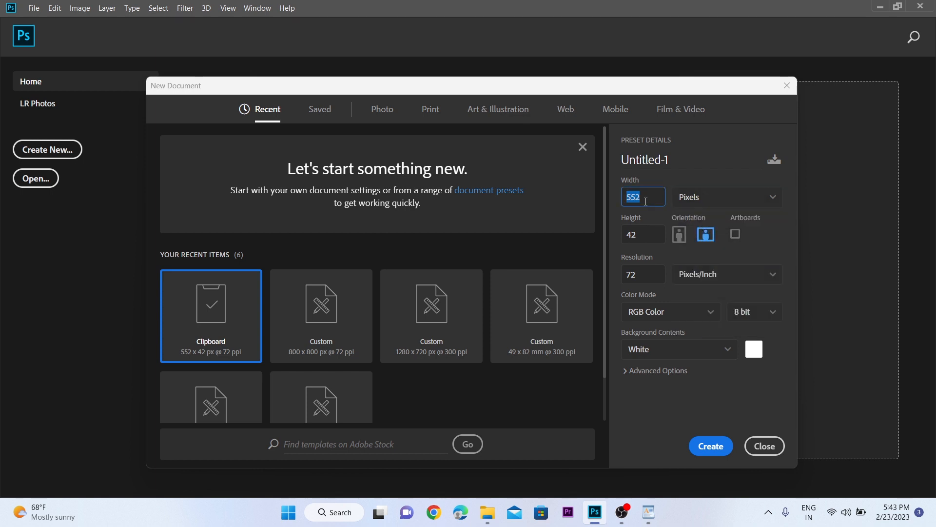
pyautogui.write('800')
pyautogui.doubleClick(652, 241)
pyautogui.write('8')
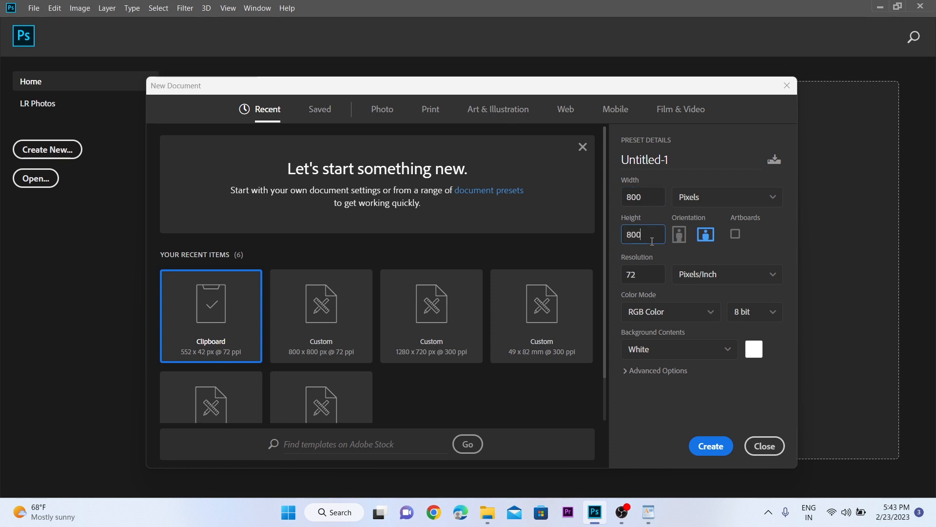
pyautogui.doubleClick(651, 273)
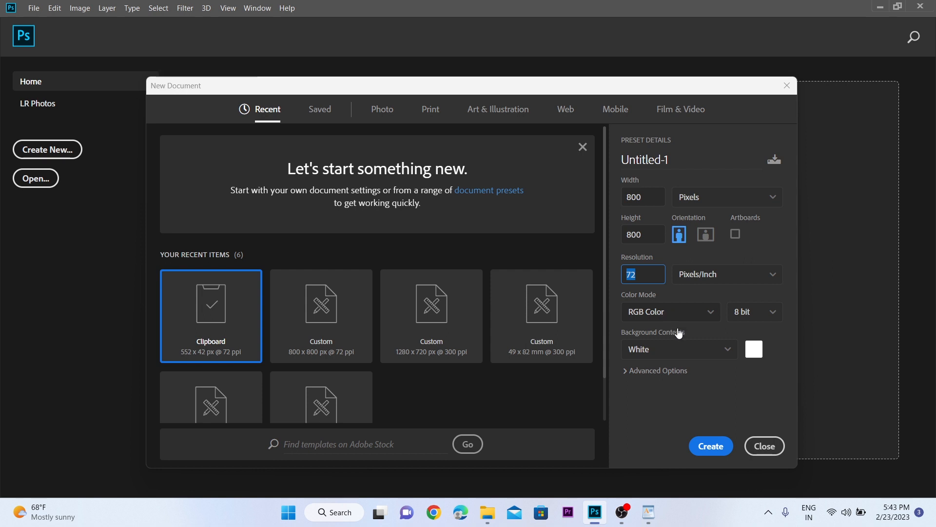
pyautogui.click(721, 449)
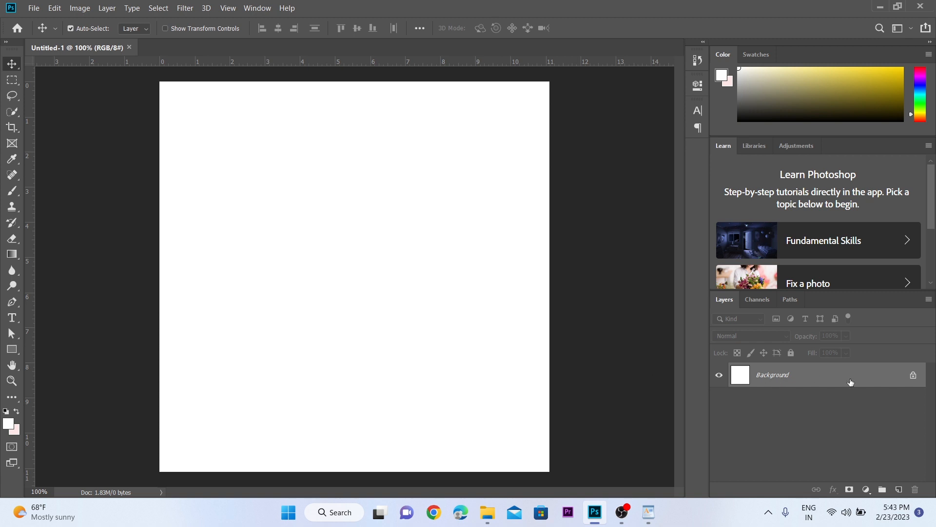
# Step: Unlock the Background layer and add a radial blue Gradient Overlay to it
pyautogui.click(914, 377)
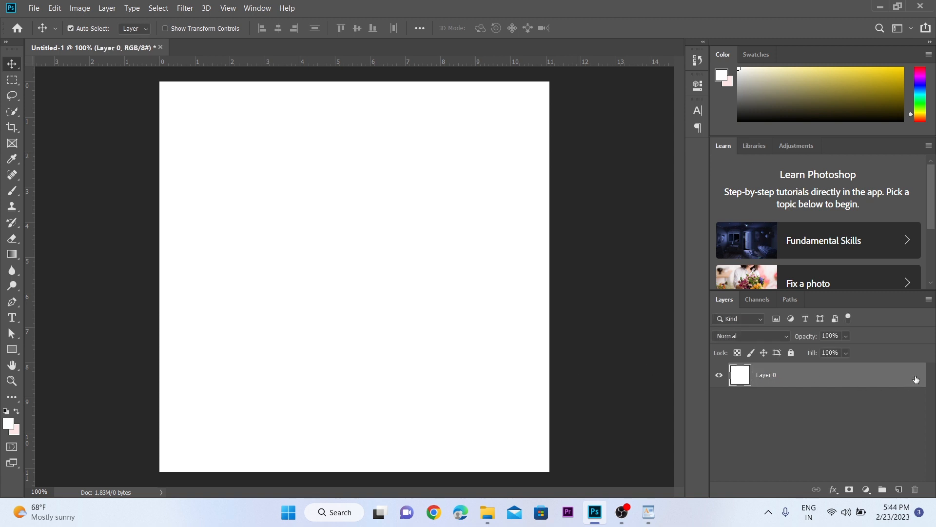
pyautogui.rightClick(823, 382)
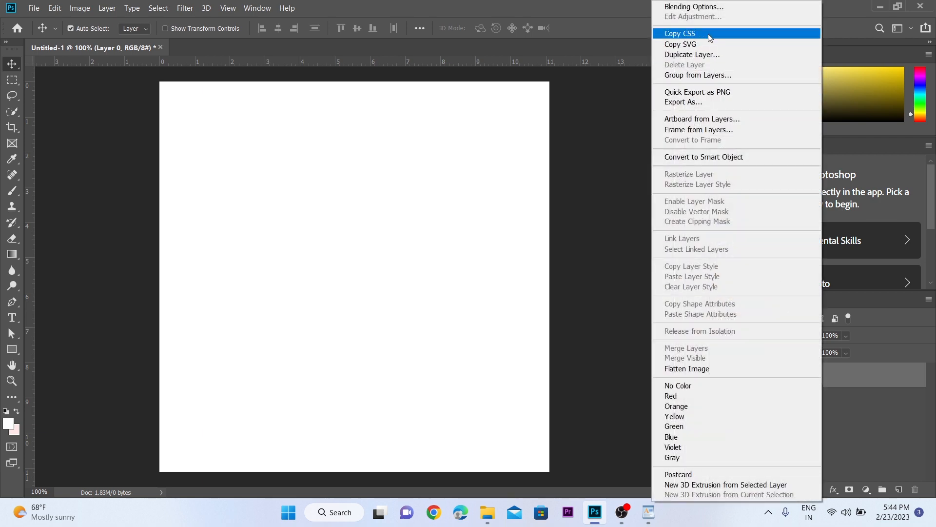
pyautogui.click(695, 10)
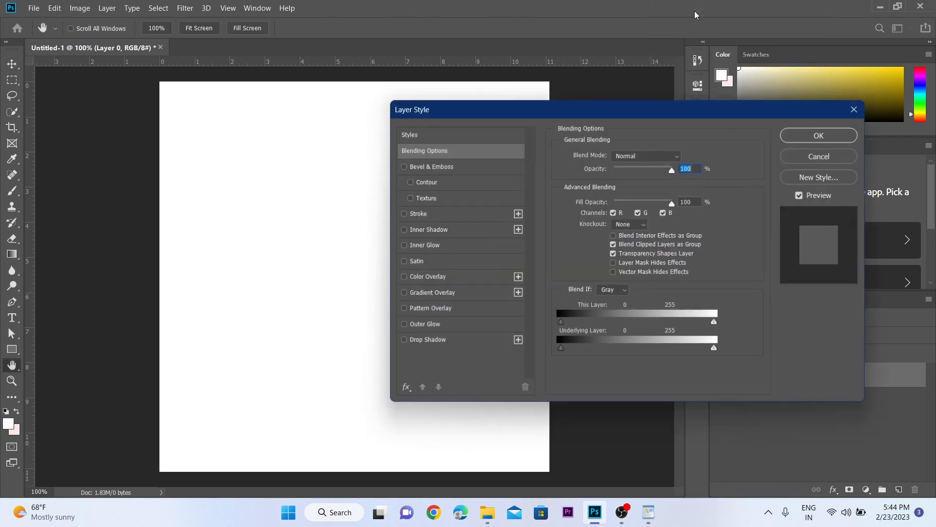
pyautogui.click(458, 293)
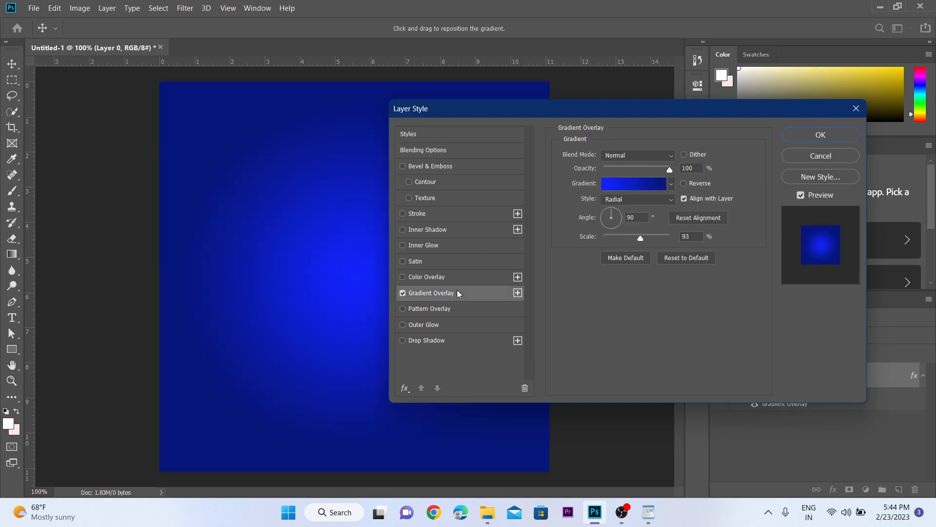
pyautogui.moveTo(536, 106); pyautogui.dragTo(662, 90)
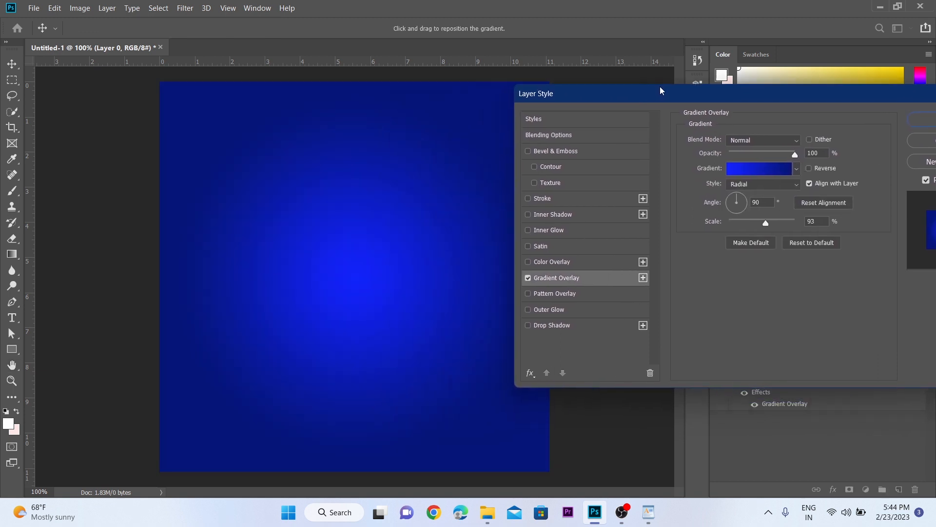
# Step: Check the overlay's gradient colours and set the Gradient Overlay scale to 97%
pyautogui.click(751, 170)
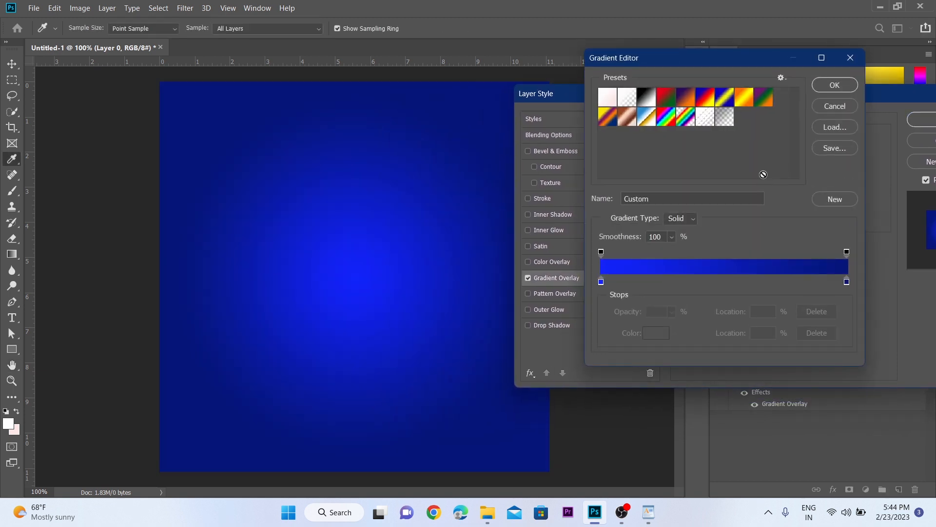
pyautogui.click(834, 91)
pyautogui.moveTo(765, 224); pyautogui.dragTo(763, 224)
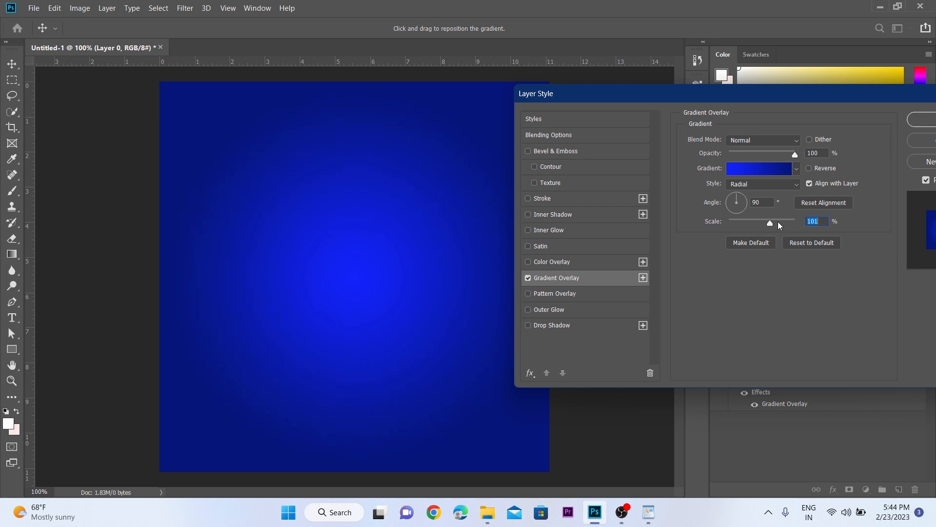
pyautogui.moveTo(770, 223); pyautogui.dragTo(768, 228)
# Step: Shift the midpoint between the two blue gradient stops to 45% and apply the layer style
pyautogui.click(752, 171)
pyautogui.click(603, 282)
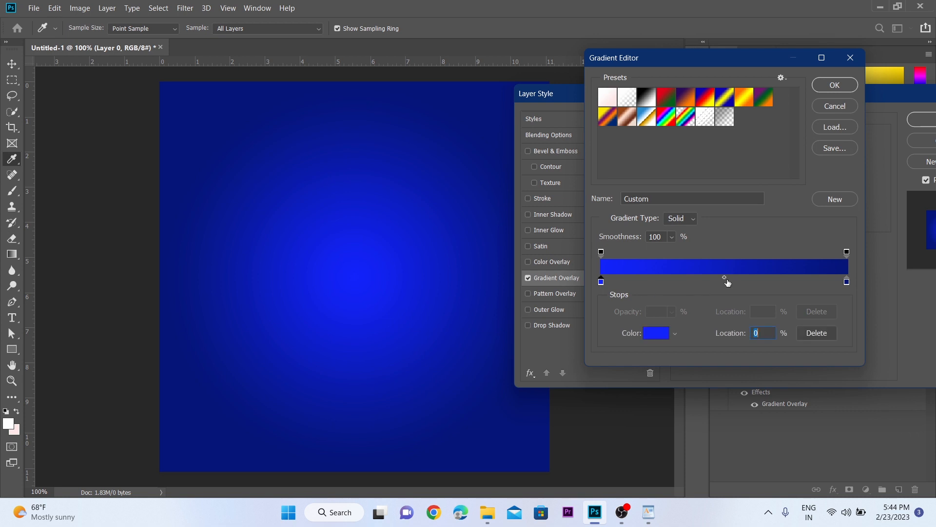
pyautogui.moveTo(724, 277); pyautogui.dragTo(712, 277)
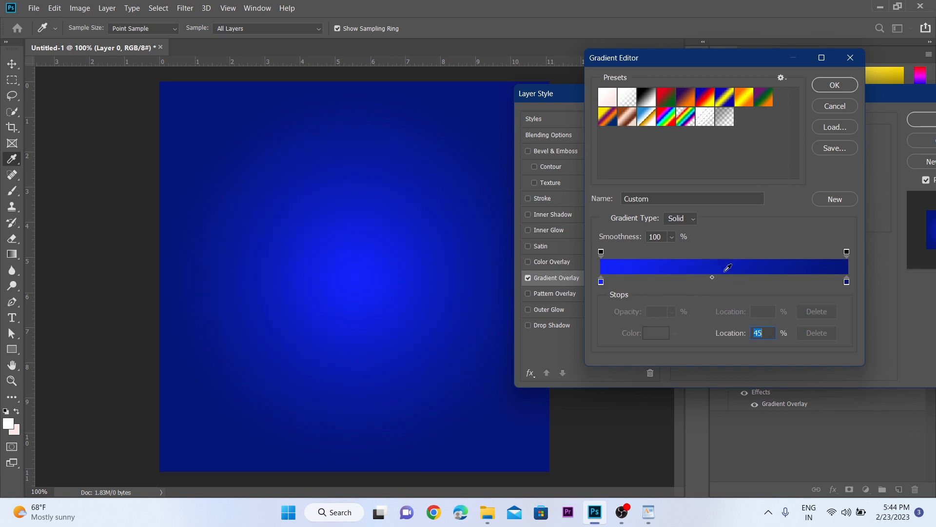
pyautogui.click(834, 86)
pyautogui.moveTo(826, 92); pyautogui.dragTo(685, 122)
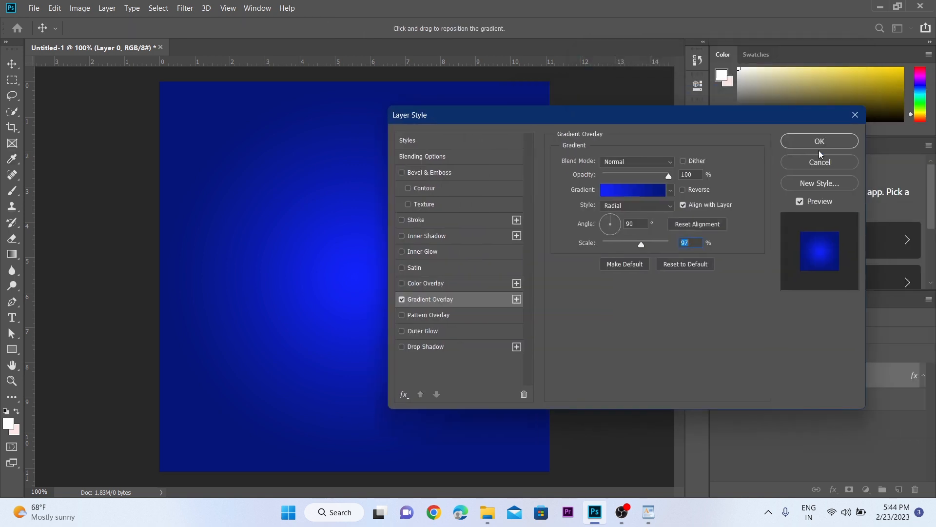
pyautogui.click(819, 144)
# Step: Lock all properties of Layer 0 so the gradient background cannot be edited
pyautogui.press('z')
pyautogui.click(376, 285)
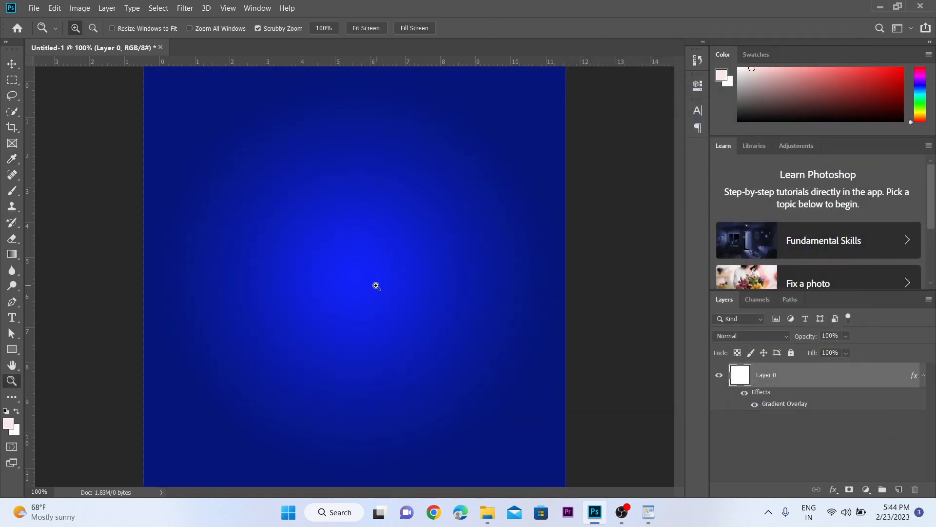
pyautogui.hotkey('ctrl', '-')
pyautogui.press('v')
pyautogui.press('space')
pyautogui.moveTo(348, 274); pyautogui.dragTo(388, 291)
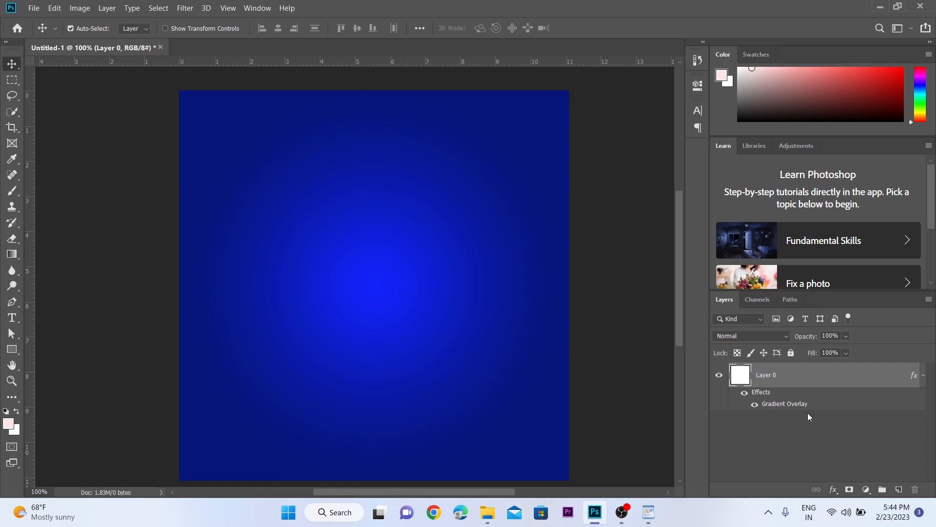
pyautogui.click(792, 352)
pyautogui.keyDown('alt'); pyautogui.click(449, 317); pyautogui.keyUp('alt')
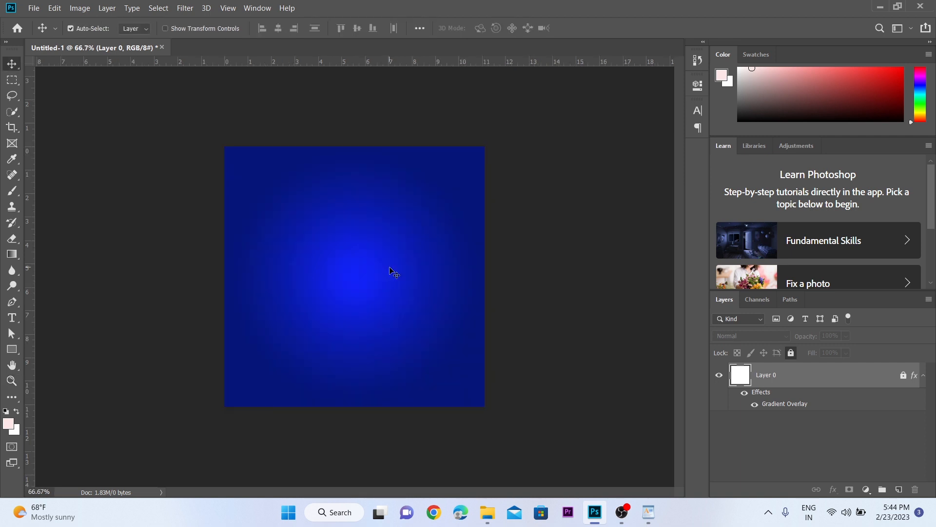
pyautogui.keyDown('ctrl'); pyautogui.click(390, 267); pyautogui.keyUp('ctrl')
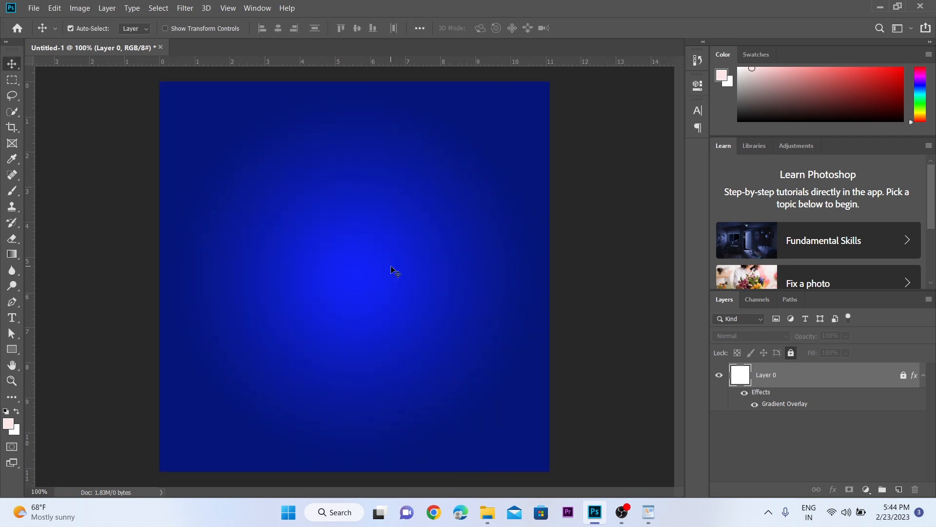
# Step: Add a Lorem Ipsum placeholder text line, scaled to about 313%, above the centre of the canvas
pyautogui.click(12, 317)
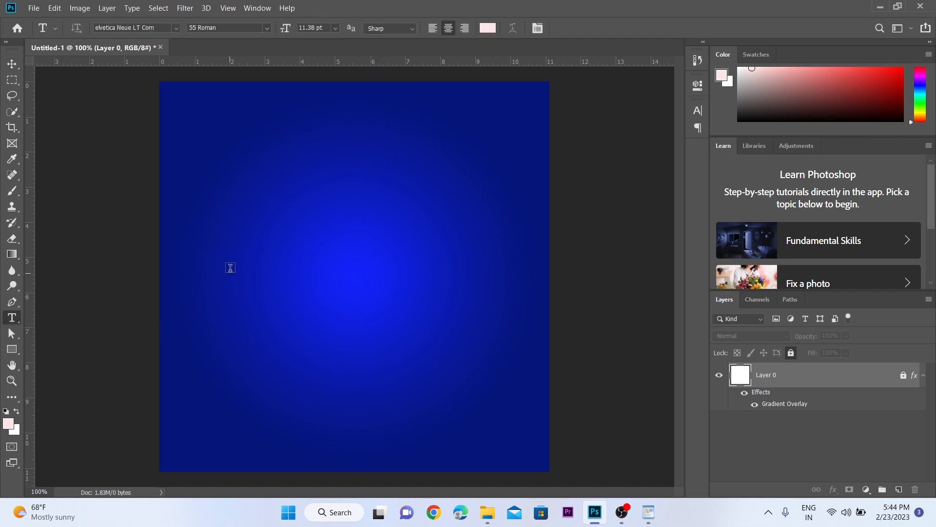
pyautogui.click(244, 253)
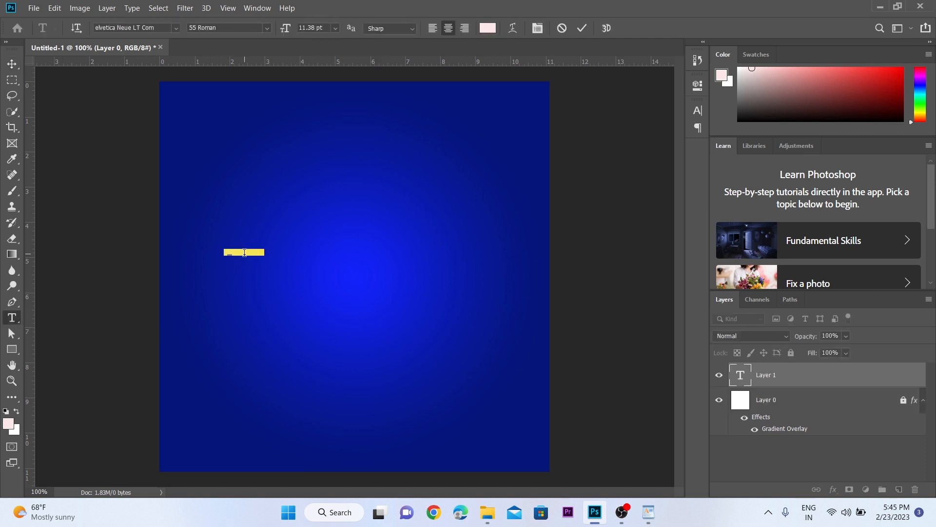
pyautogui.click(13, 64)
pyautogui.hotkey('ctrl', 't')
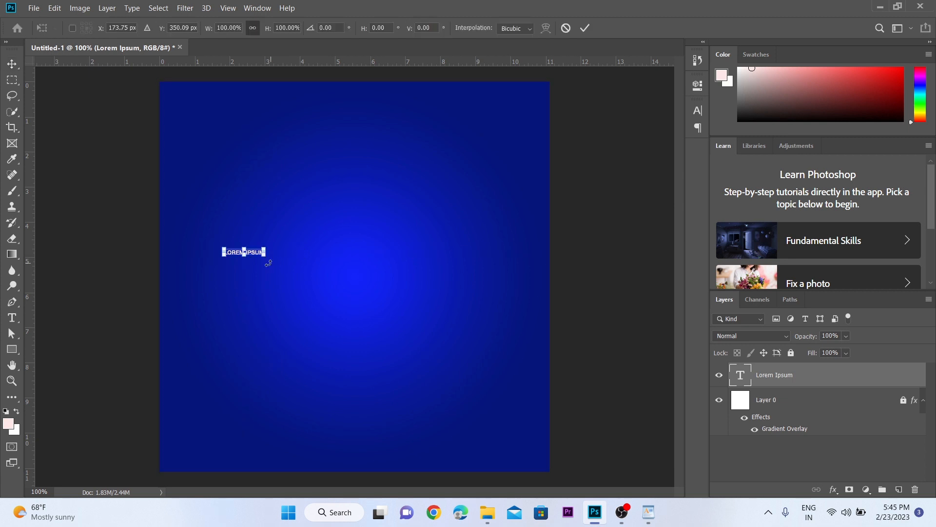
pyautogui.moveTo(265, 258); pyautogui.dragTo(351, 268)
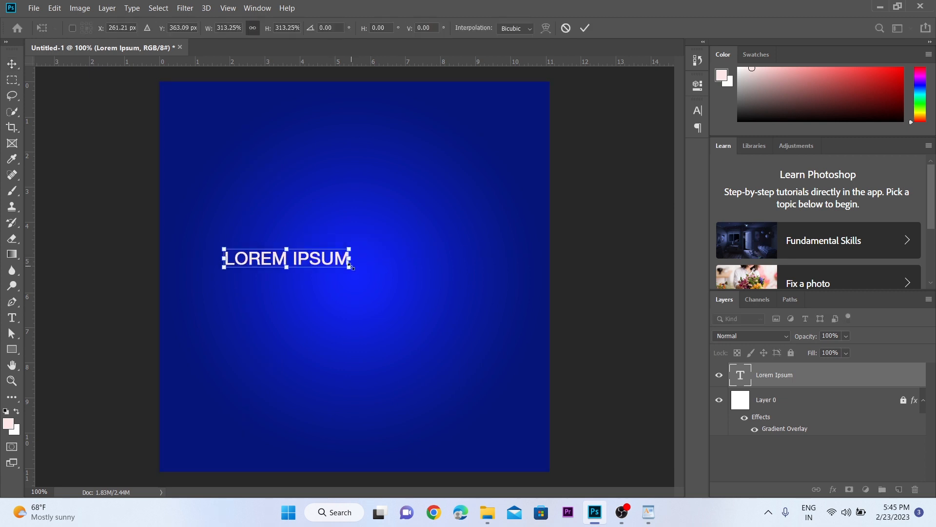
pyautogui.press('Return')
pyautogui.moveTo(292, 265); pyautogui.dragTo(324, 227)
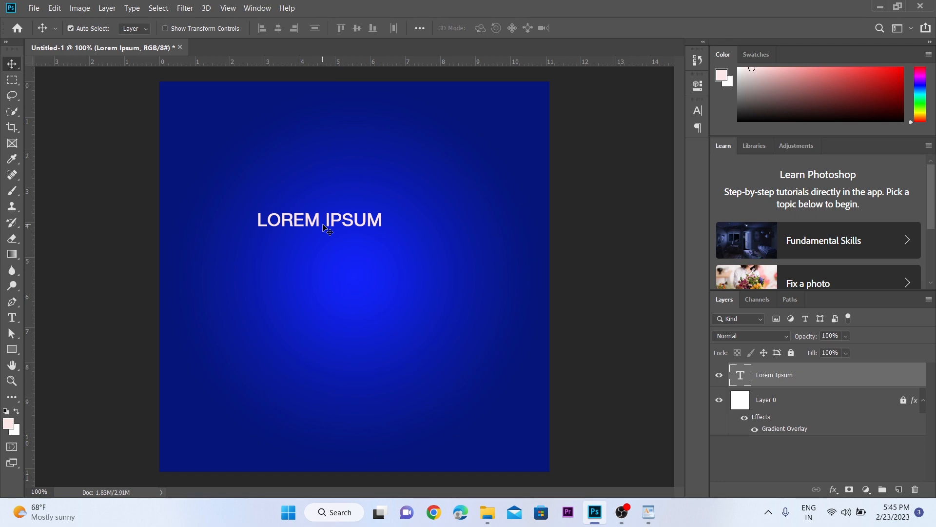
# Step: Copy "Complect your dream of study in" from the WordPad document and replace the Lorem Ipsum placeholder with it
pyautogui.click(649, 512)
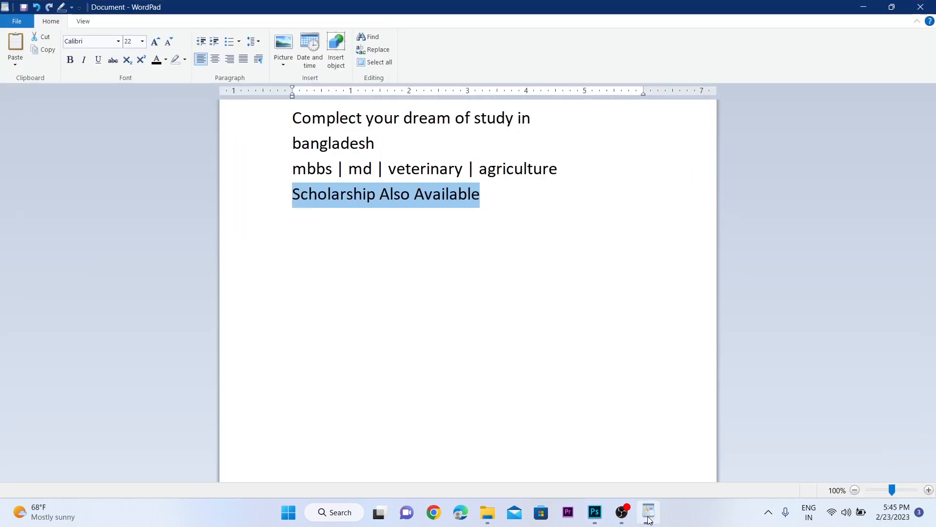
pyautogui.click(386, 145)
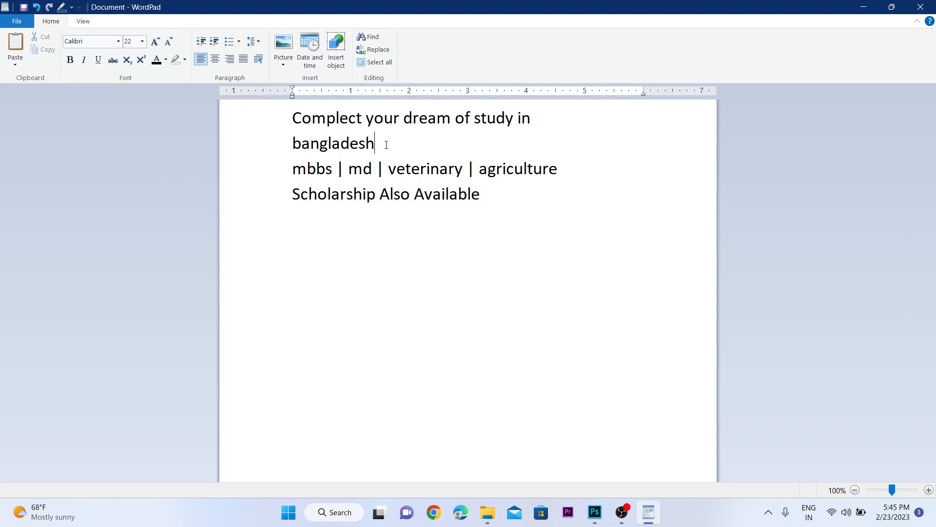
pyautogui.moveTo(526, 121); pyautogui.dragTo(331, 129)
pyautogui.hotkey('ctrl', 'c')
pyautogui.hotkey('alt', 'Tab')
pyautogui.press('t')
pyautogui.moveTo(385, 220); pyautogui.dragTo(154, 223)
pyautogui.hotkey('ctrl', 'v')
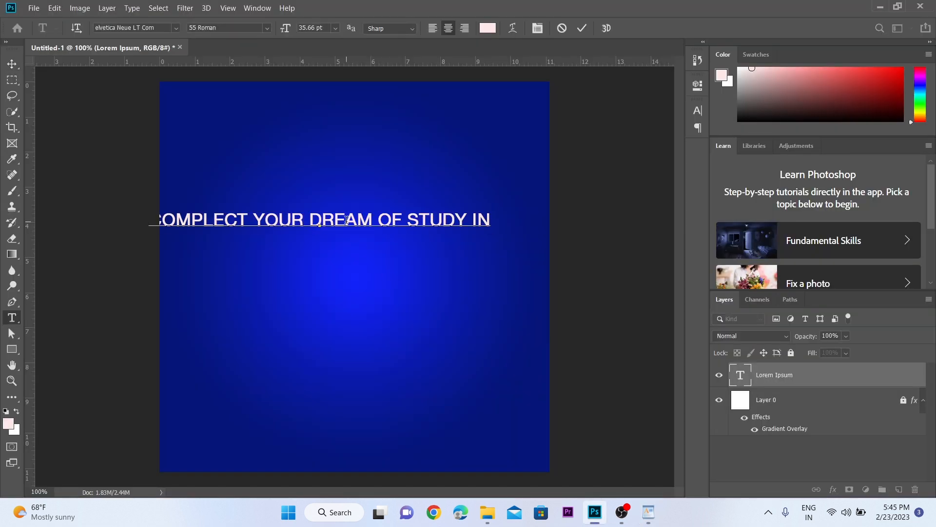
# Step: Scale the headline down to about 29.59 pt and position it within the canvas width
pyautogui.click(11, 64)
pyautogui.hotkey('ctrl', 't')
pyautogui.moveTo(526, 216); pyautogui.dragTo(468, 213)
pyautogui.press('Return')
pyautogui.moveTo(387, 211); pyautogui.dragTo(406, 211)
# Step: Copy "bangladesh" from the WordPad document and place it as a separate text line below the headline
pyautogui.hotkey('alt', 'Tab')
pyautogui.moveTo(379, 145); pyautogui.dragTo(293, 145)
pyautogui.hotkey('ctrl', 'c')
pyautogui.hotkey('alt', 'Tab')
# Step: Duplicate the "bangladesh" line just below it and replace its text with "mbbs | md | veterinary | agriculture" from WordPad
pyautogui.keyDown('alt'); pyautogui.moveTo(389, 211); pyautogui.dragTo(379, 253); pyautogui.keyUp('alt')
pyautogui.click(649, 511)
pyautogui.moveTo(559, 169); pyautogui.dragTo(292, 169)
pyautogui.hotkey('ctrl', 'c')
pyautogui.click(594, 511)
pyautogui.doubleClick(344, 254)
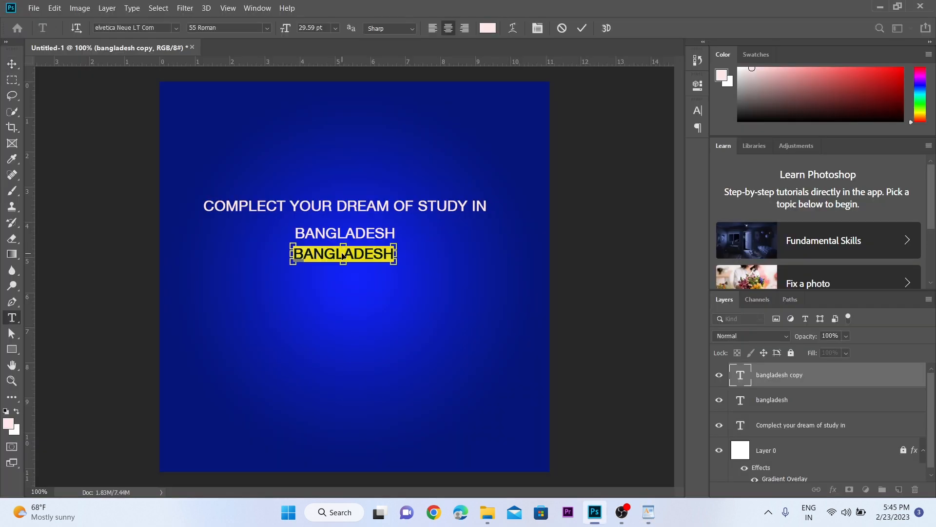
pyautogui.hotkey('ctrl', 'v')
# Step: Duplicate the courses line below itself and replace its text with "Scholarship Also Available" from WordPad
pyautogui.keyDown('alt'); pyautogui.moveTo(344, 254); pyautogui.dragTo(352, 271); pyautogui.keyUp('alt')
pyautogui.click(649, 511)
pyautogui.moveTo(489, 203); pyautogui.dragTo(293, 193)
pyautogui.hotkey('ctrl', 'c')
pyautogui.click(594, 512)
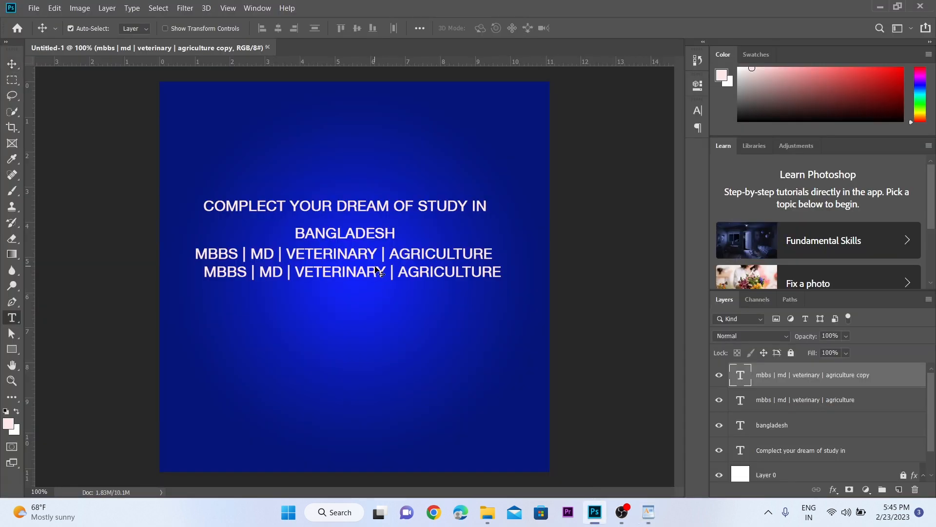
pyautogui.doubleClick(352, 272)
pyautogui.hotkey('ctrl', 'v')
pyautogui.hotkey('ctrl', 'Return')
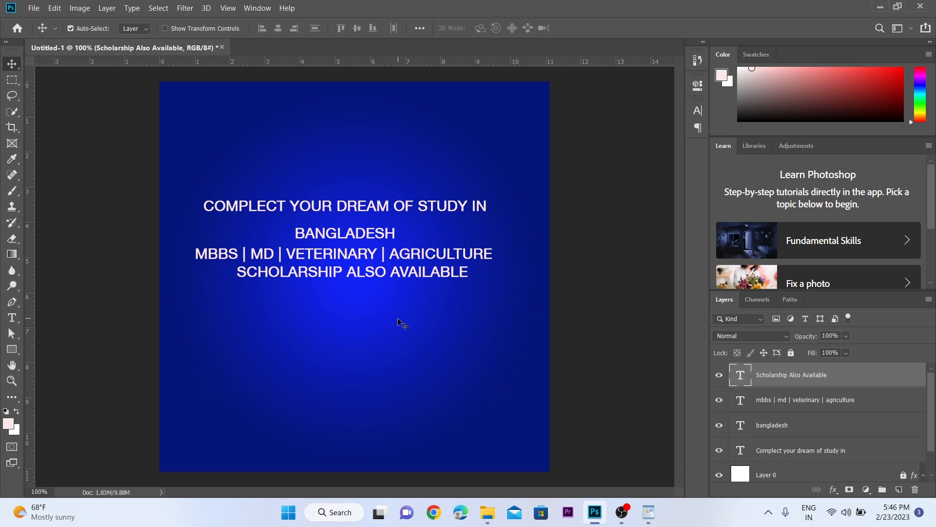
# Step: Turn off Faux Bold and All Caps for the "Complect your dream of study in" headline
pyautogui.hotkey('ctrl', 'space')
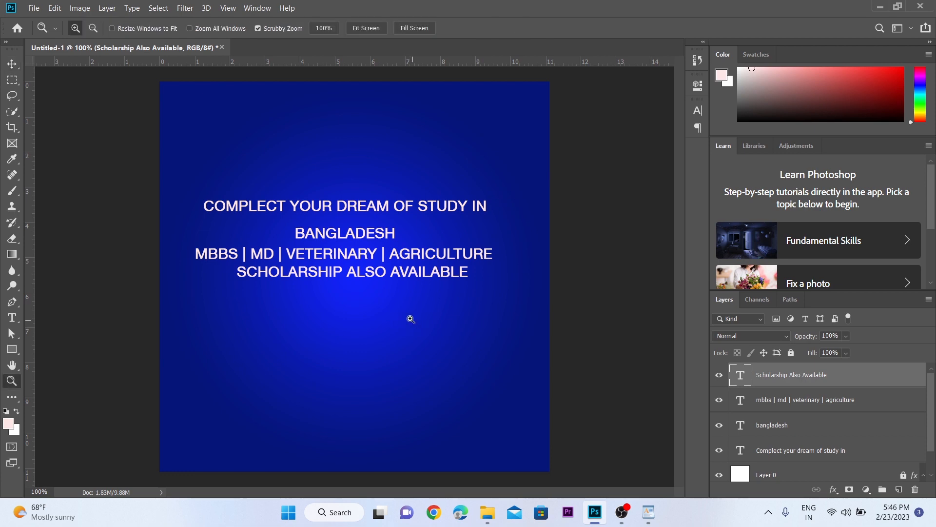
pyautogui.click(376, 280)
pyautogui.moveTo(359, 257)
pyautogui.mouseDown()
pyautogui.moveTo(401, 328)
pyautogui.moveTo(363, 249)
pyautogui.mouseUp()
pyautogui.keyDown('alt'); pyautogui.click(359, 253); pyautogui.keyUp('alt')
pyautogui.click(697, 111)
pyautogui.click(565, 193)
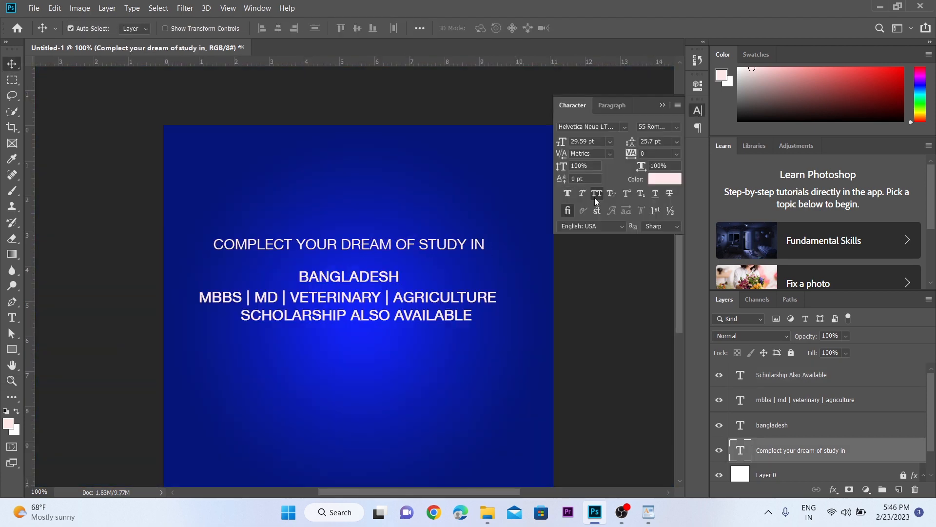
pyautogui.click(597, 194)
pyautogui.click(663, 104)
# Step: Resize the "Complect your dream of study in" headline and centre it horizontally on the canvas
pyautogui.hotkey('ctrl', 't')
pyautogui.moveTo(545, 251); pyautogui.dragTo(514, 249)
pyautogui.press('Return')
pyautogui.hotkey('ctrl', 'a')
pyautogui.click(280, 28)
pyautogui.scroll(1, 286, 211)
pyautogui.click(285, 211)
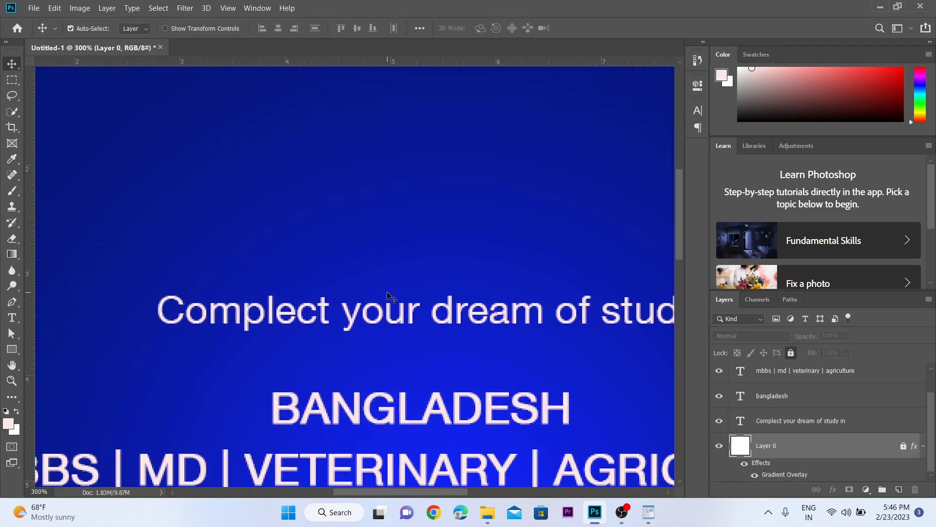
# Step: Move the "BANGLADESH" line up directly under the headline and give it a bolder font style
pyautogui.moveTo(412, 412); pyautogui.dragTo(310, 367)
pyautogui.scroll(-1, 308, 373)
pyautogui.click(697, 111)
pyautogui.click(677, 126)
pyautogui.click(676, 275)
pyautogui.click(662, 105)
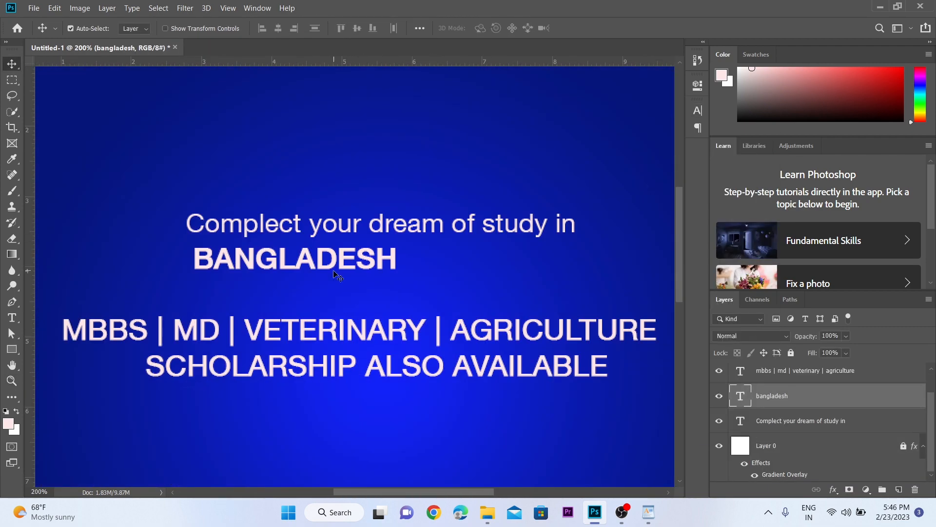
# Step: Enlarge "BANGLADESH" to span the headline's width and position it just below the headline
pyautogui.hotkey('ctrl', 't')
pyautogui.moveTo(400, 278); pyautogui.dragTo(594, 303)
pyautogui.moveTo(573, 274); pyautogui.dragTo(573, 269)
pyautogui.press('Return')
pyautogui.keyDown('alt'); pyautogui.click(502, 269); pyautogui.keyUp('alt')
# Step: Move the courses line directly under "BANGLADESH" and scale it down to about the same width
pyautogui.keyDown('ctrl'); pyautogui.click(291, 292); pyautogui.keyUp('ctrl')
pyautogui.moveTo(265, 254); pyautogui.dragTo(390, 232)
pyautogui.hotkey('ctrl', 't')
pyautogui.moveTo(627, 247); pyautogui.dragTo(423, 244)
pyautogui.press('Return')
# Step: Apply a heavier font style to the courses line and toggle its Faux Bold setting
pyautogui.keyDown('ctrl'); pyautogui.click(390, 215); pyautogui.keyUp('ctrl')
pyautogui.click(697, 111)
pyautogui.click(677, 127)
pyautogui.click(676, 323)
pyautogui.click(568, 194)
pyautogui.click(662, 104)
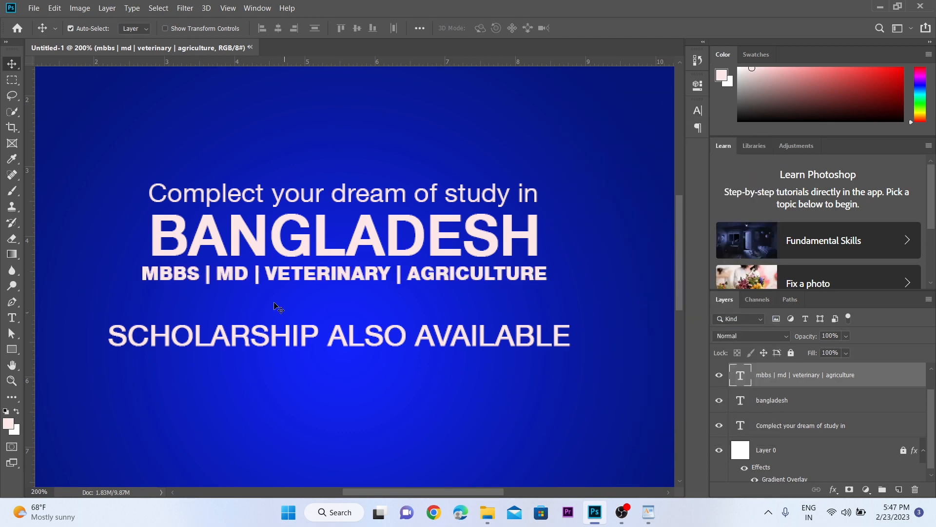
# Step: Fine-tune the size of the courses line to match the width of "BANGLADESH"
pyautogui.hotkey('ctrl', 't')
pyautogui.moveTo(549, 286); pyautogui.dragTo(537, 285)
pyautogui.press('Return')
# Step: Move "Scholarship Also Available" beneath the courses line and turn off its All Caps and Faux Bold
pyautogui.moveTo(224, 340); pyautogui.dragTo(343, 242)
pyautogui.moveTo(343, 243); pyautogui.dragTo(204, 286)
pyautogui.click(703, 116)
pyautogui.click(598, 194)
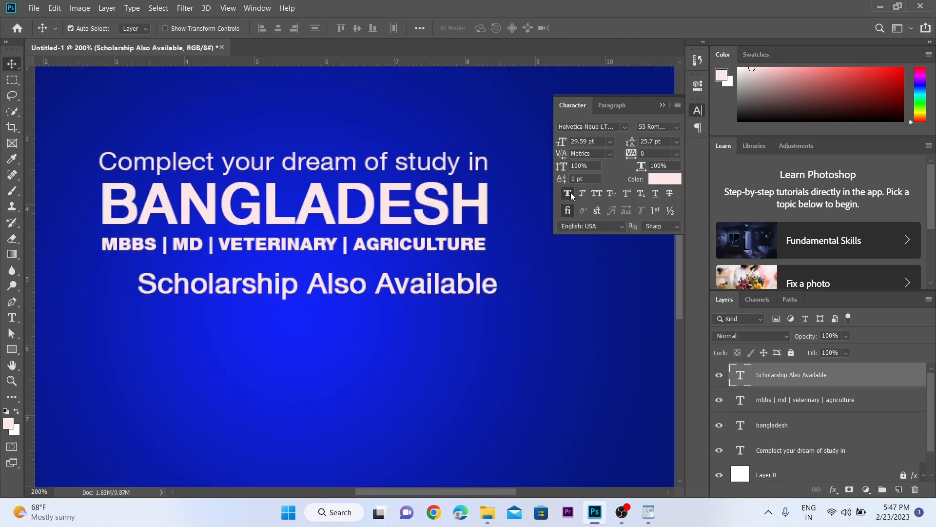
pyautogui.click(568, 195)
# Step: Set the "Scholarship Also Available" line to Arial Narrow and turn All Caps on
pyautogui.click(608, 127)
pyautogui.write('arial')
pyautogui.press('Down')
pyautogui.press('Down')
pyautogui.click(620, 165)
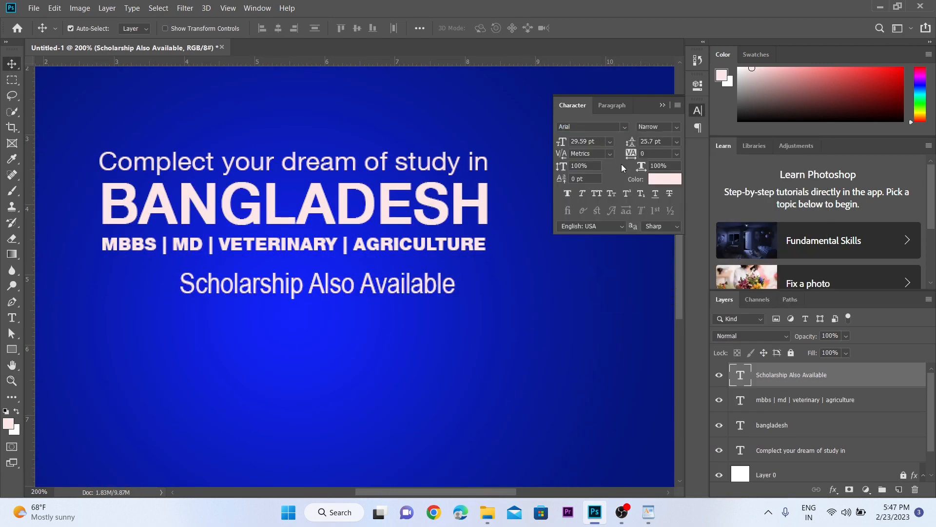
pyautogui.moveTo(354, 284); pyautogui.dragTo(407, 290)
pyautogui.hotkey('ctrl', 'z')
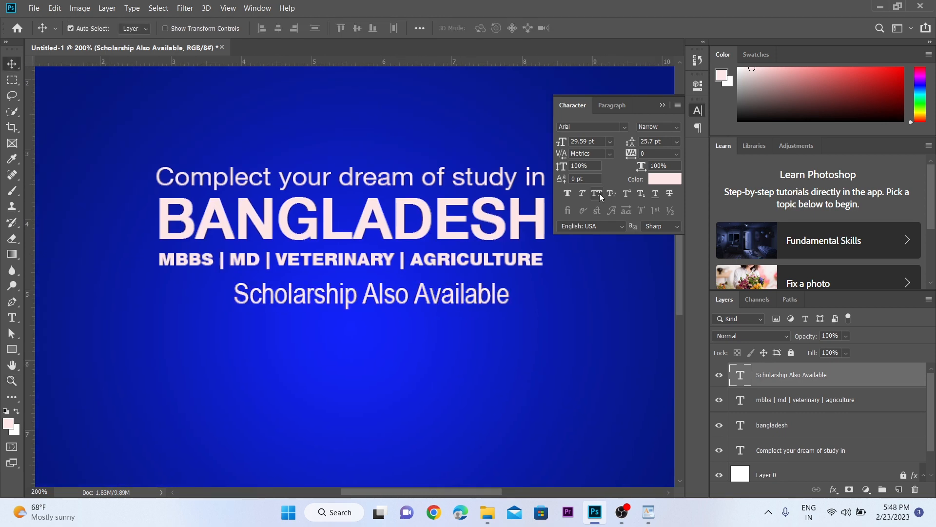
pyautogui.click(598, 194)
# Step: Scale down the "Scholarship Also Available" line and align the horizontal centres of all four text lines
pyautogui.hotkey('ctrl', 't')
pyautogui.moveTo(556, 312); pyautogui.dragTo(410, 299)
pyautogui.press('Return')
pyautogui.keyDown('ctrl'); pyautogui.keyDown('alt'); pyautogui.click(370, 268); pyautogui.keyUp('alt'); pyautogui.keyUp('ctrl')
pyautogui.keyDown('shift'); pyautogui.click(801, 450); pyautogui.keyUp('shift')
pyautogui.click(278, 28)
# Step: Enlarge the four text lines together and centre them horizontally on the canvas
pyautogui.keyDown('alt'); pyautogui.click(379, 205); pyautogui.keyUp('alt')
pyautogui.hotkey('ctrl', 't')
pyautogui.moveTo(425, 345); pyautogui.dragTo(472, 360)
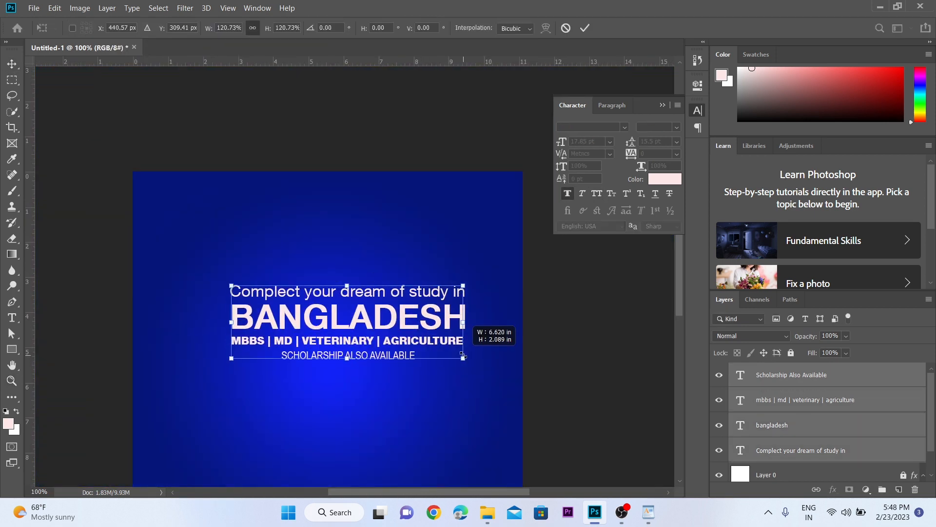
pyautogui.press('Return')
pyautogui.hotkey('ctrl', 'a')
pyautogui.click(278, 28)
pyautogui.hotkey('ctrl', 'd')
# Step: Turn on Faux Bold for the "Complect your dream of study in" headline, scale it narrower than "BANGLADESH" and centre it horizontally
pyautogui.hotkey('ctrl', 't')
pyautogui.press('Return')
pyautogui.moveTo(540, 290); pyautogui.dragTo(436, 281)
pyautogui.click(567, 194)
pyautogui.hotkey('ctrl', 't')
pyautogui.press('Return')
pyautogui.hotkey('ctrl', 'a')
pyautogui.click(278, 28)
pyautogui.keyDown('alt'); pyautogui.click(331, 336); pyautogui.keyUp('alt')
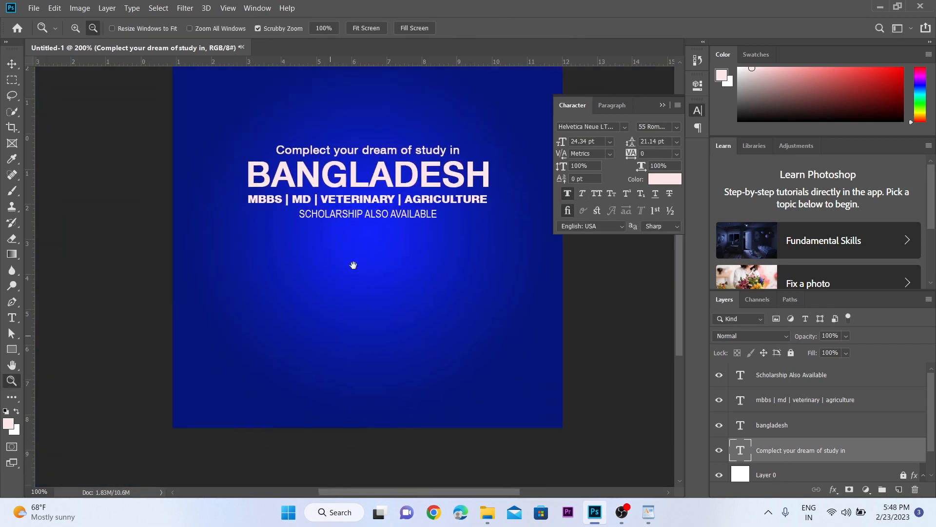
pyautogui.keyDown('ctrl'); pyautogui.click(369, 233); pyautogui.keyUp('ctrl')
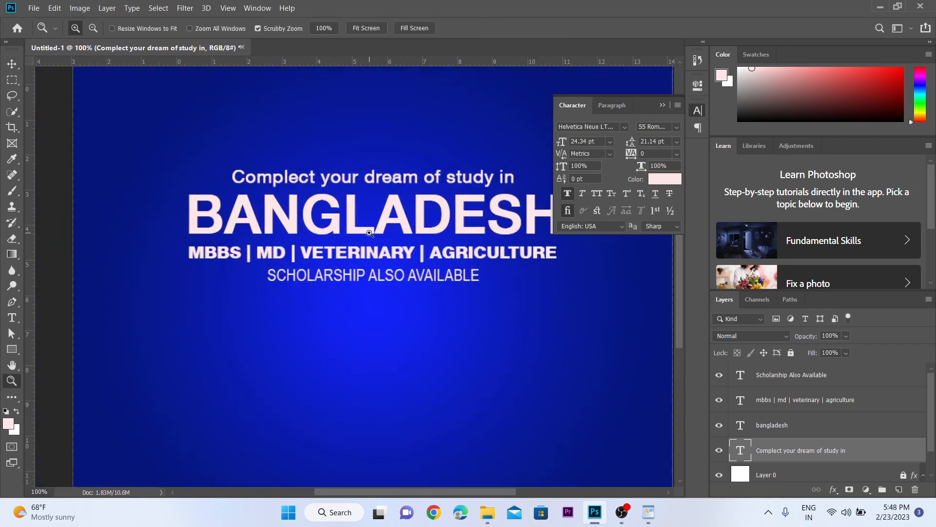
pyautogui.keyDown('alt'); pyautogui.click(372, 233); pyautogui.keyUp('alt')
pyautogui.keyDown('alt'); pyautogui.click(380, 258); pyautogui.keyUp('alt')
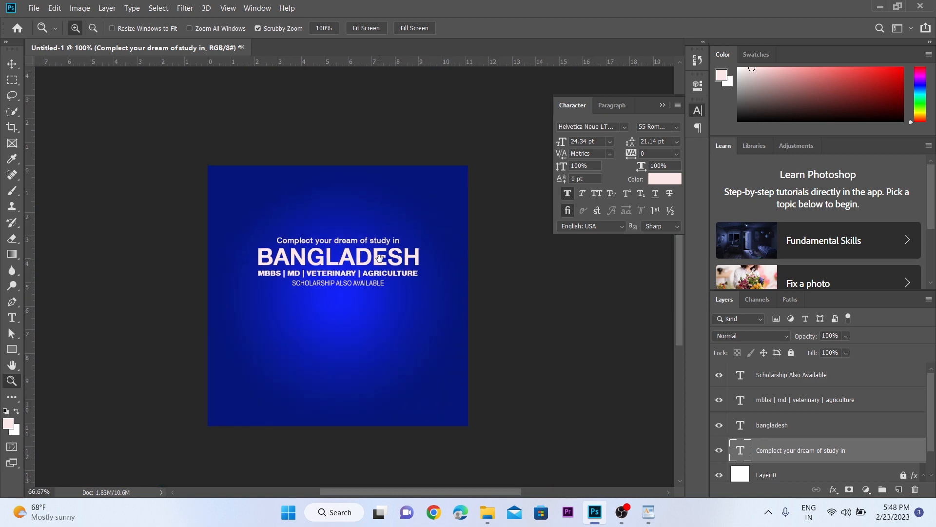
pyautogui.moveTo(375, 292); pyautogui.dragTo(372, 247)
pyautogui.keyDown('ctrl'); pyautogui.click(368, 260); pyautogui.keyUp('ctrl')
pyautogui.click(377, 335)
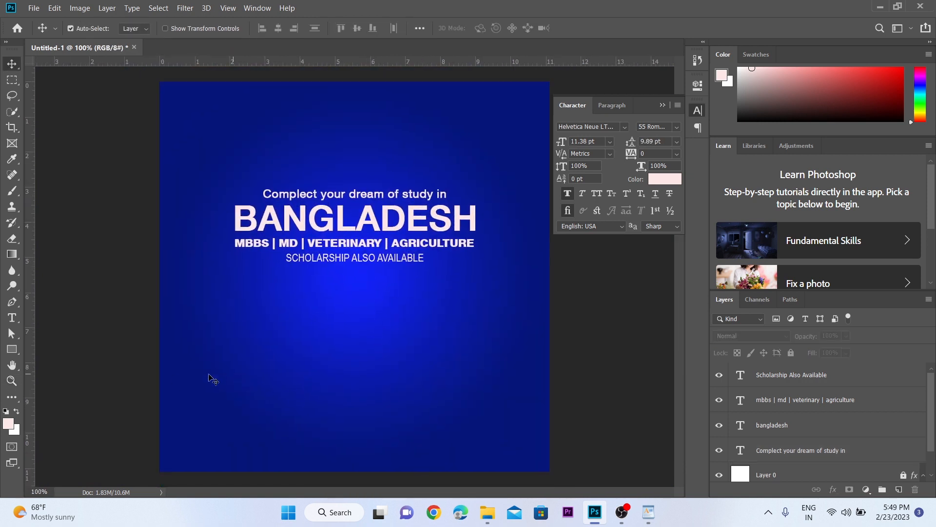
# Step: Draw a light pink rectangle of about 1016 x 122 px across the bottom edge of the canvas
pyautogui.click(20, 348)
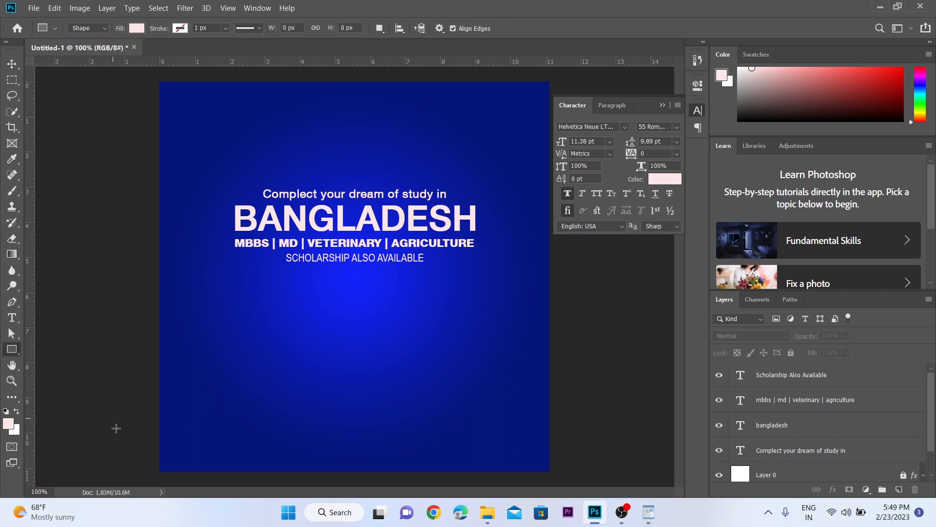
pyautogui.moveTo(121, 431); pyautogui.dragTo(616, 490)
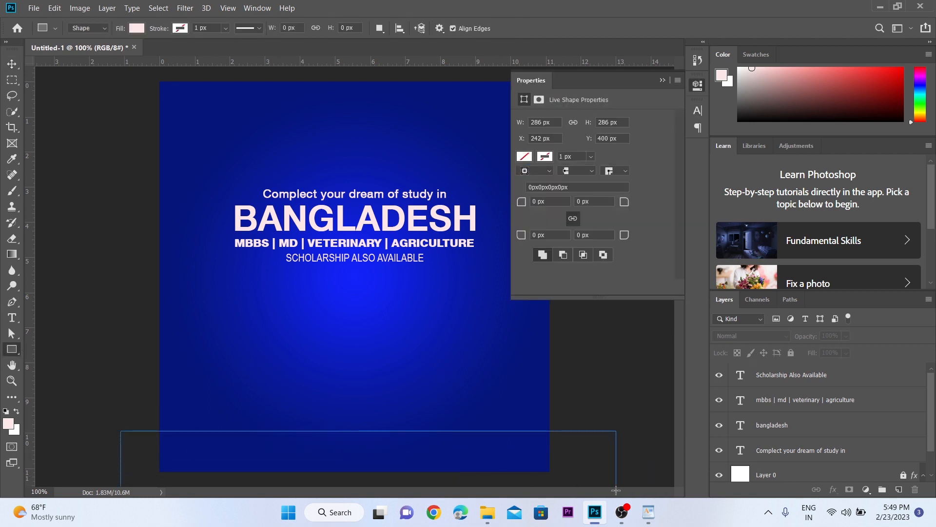
pyautogui.press('v')
pyautogui.press('z')
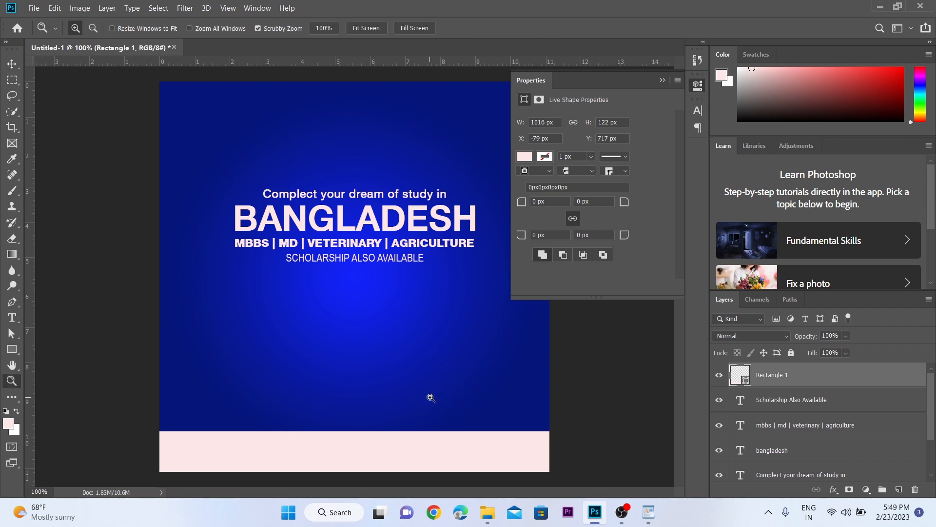
# Step: Nudge the bottom rectangle up by 10 px to make the visible footer band taller
pyautogui.click(430, 397)
pyautogui.keyDown('alt'); pyautogui.click(431, 396); pyautogui.keyUp('alt')
pyautogui.press('v')
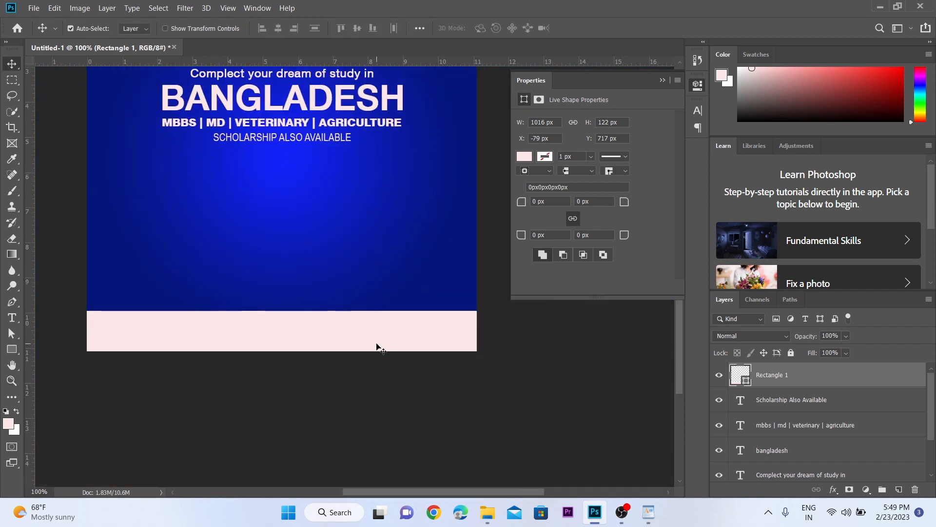
pyautogui.hotkey('shift', 'Up')
pyautogui.press('z')
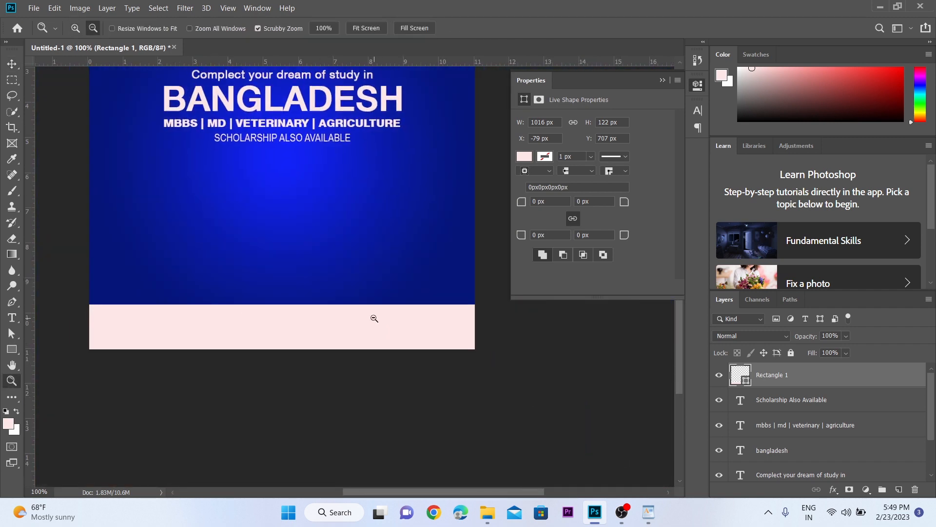
pyautogui.keyDown('alt'); pyautogui.click(372, 317); pyautogui.keyUp('alt')
pyautogui.click(365, 309)
pyautogui.press('v')
# Step: Select the four text lines and move them up together by 40 px
pyautogui.click(365, 305)
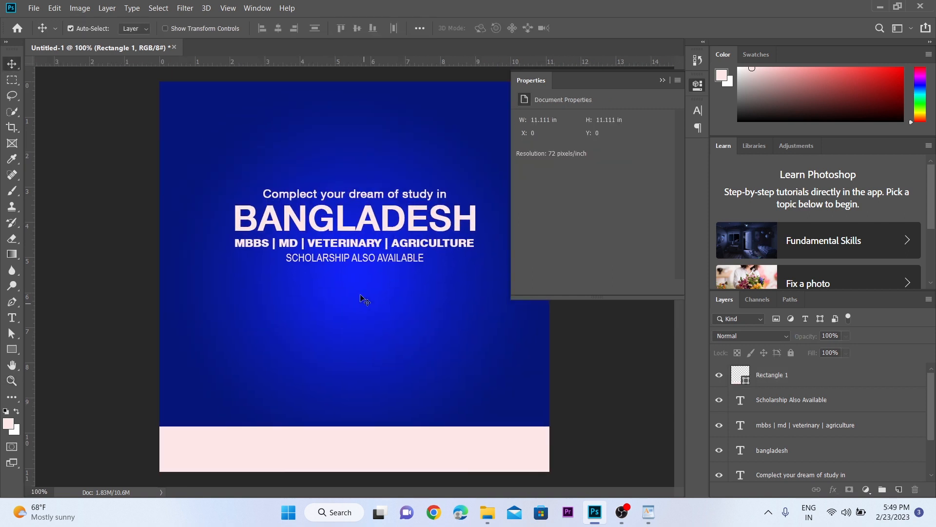
pyautogui.moveTo(362, 297); pyautogui.dragTo(336, 157)
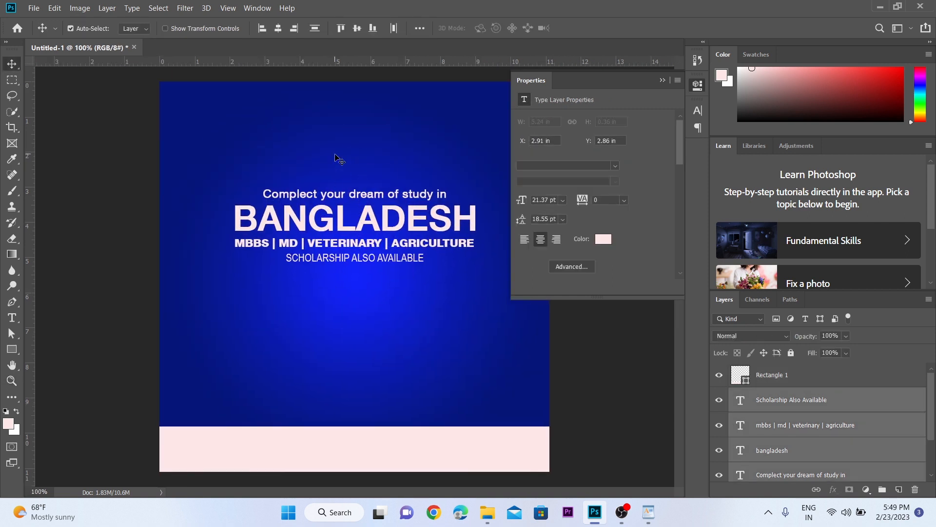
pyautogui.hotkey('shift', 'Up')
pyautogui.hotkey('shift', 'Up')
pyautogui.hotkey('shift', 'Up')
pyautogui.hotkey('shift', 'Up')
pyautogui.hotkey('shift', 'Up')
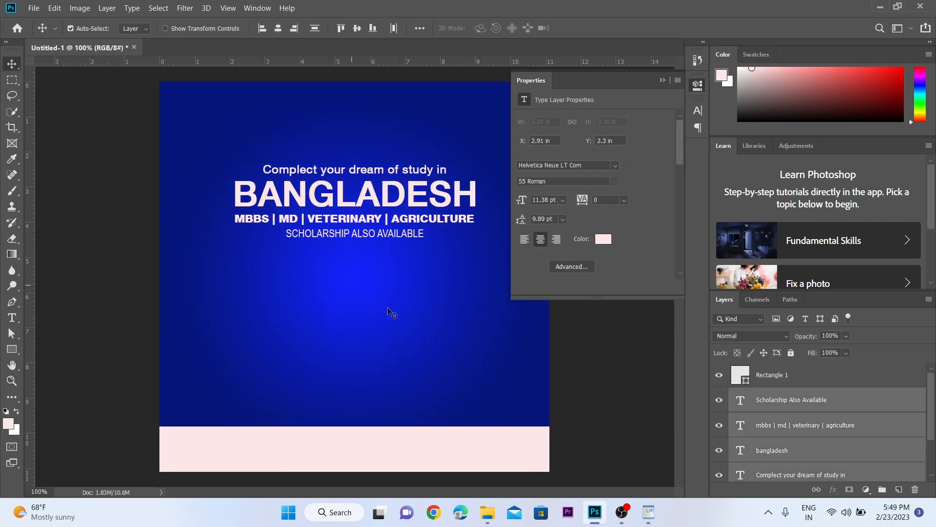
pyautogui.click(63, 369)
# Step: Draw a light pink rectangle of about 290 x 230 px between the text and the footer band, and shift it up slightly
pyautogui.click(13, 351)
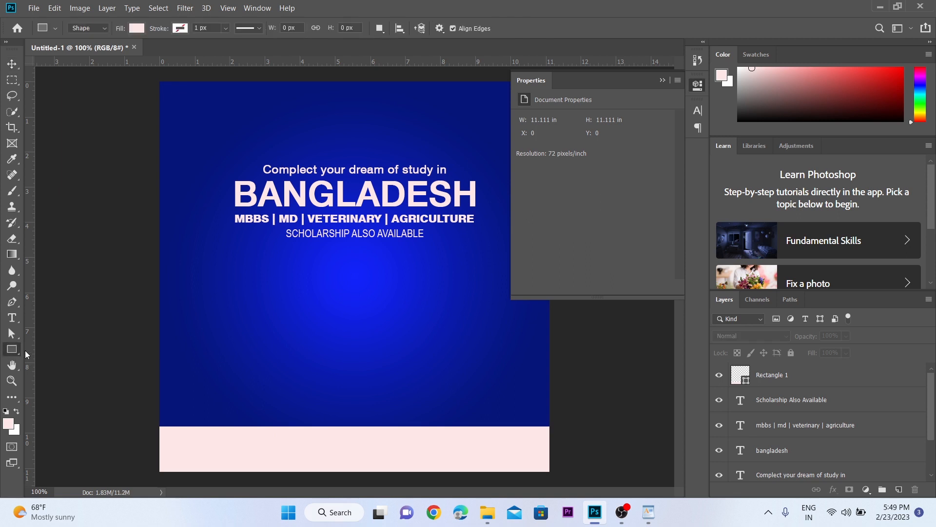
pyautogui.moveTo(276, 306); pyautogui.dragTo(412, 404)
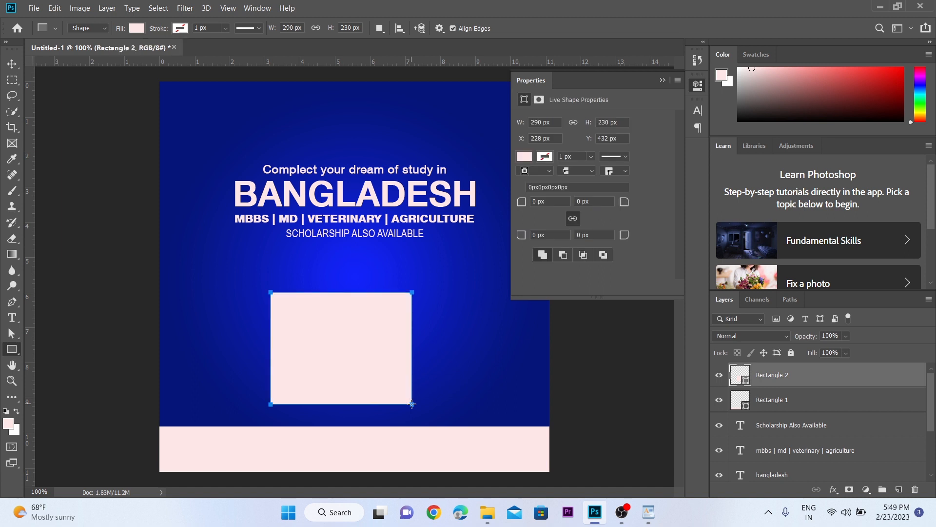
pyautogui.press('v')
pyautogui.click(662, 80)
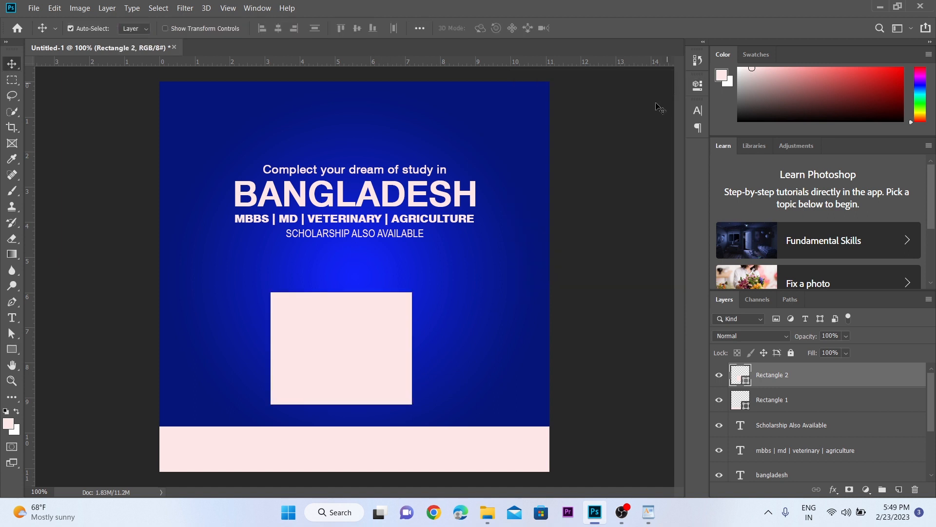
pyautogui.moveTo(360, 343); pyautogui.dragTo(358, 327)
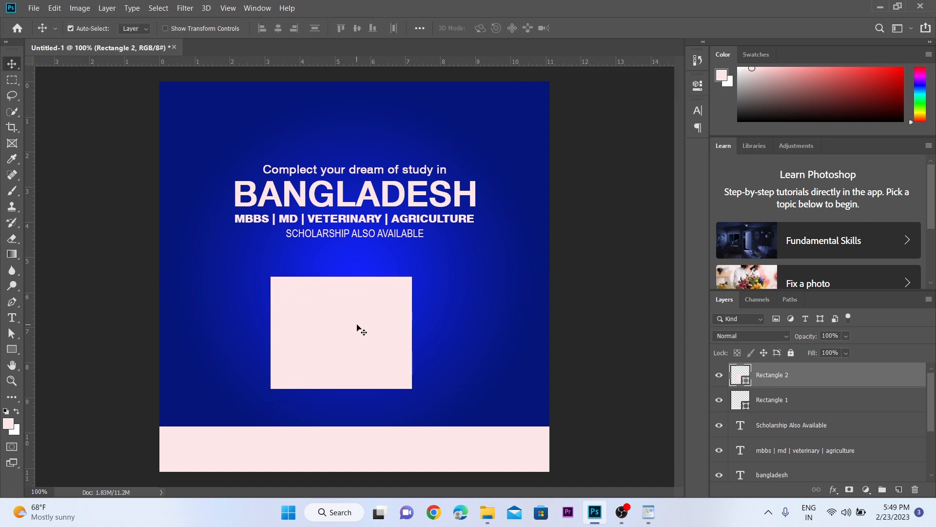
# Step: Rotate the new rectangle 45 degrees and stretch its height to 130.60% to form a diamond
pyautogui.hotkey('ctrl', 't')
pyautogui.moveTo(429, 248); pyautogui.dragTo(483, 372)
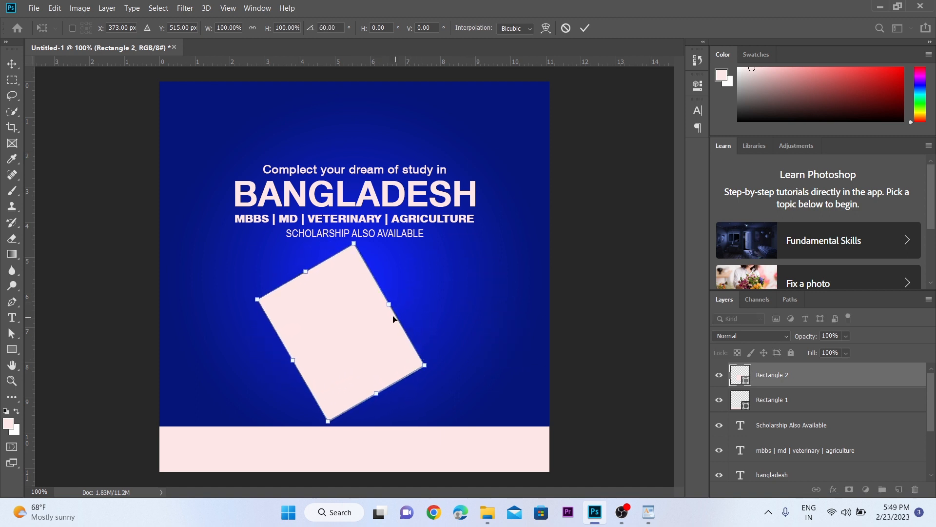
pyautogui.moveTo(389, 306); pyautogui.dragTo(421, 292)
pyautogui.moveTo(481, 357); pyautogui.dragTo(480, 313)
pyautogui.press('Return')
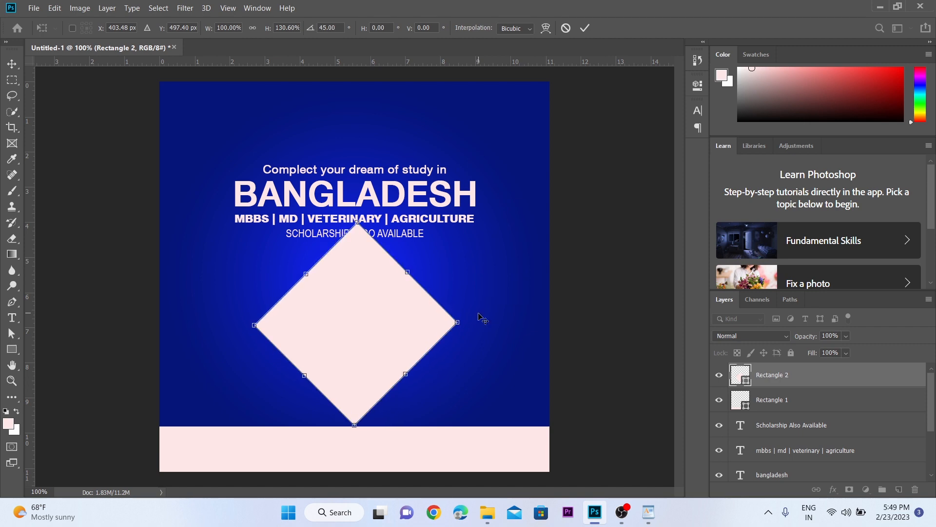
# Step: Scale the diamond down to about 73% so it sits between the text lines and the footer band
pyautogui.press('z')
pyautogui.click(459, 318)
pyautogui.scroll(-3, 368, 284)
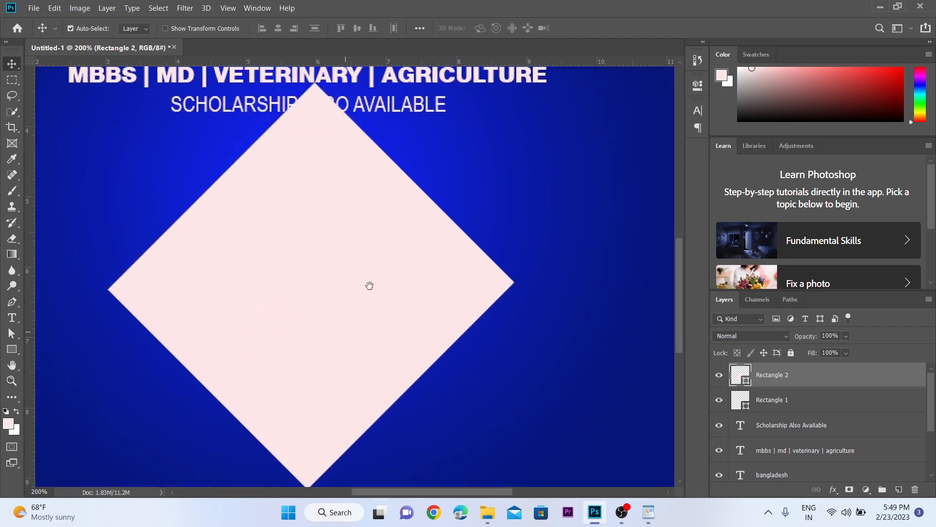
pyautogui.press('v')
pyautogui.hotkey('ctrl', 't')
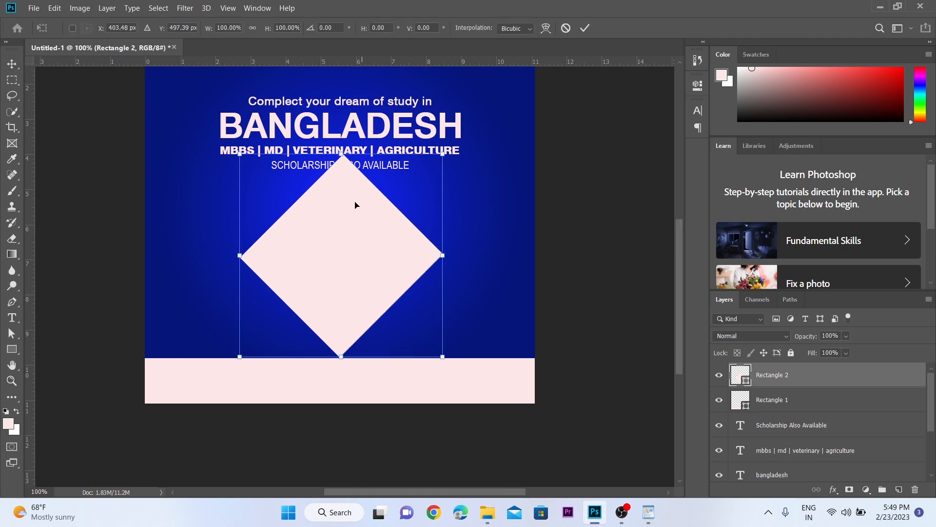
pyautogui.moveTo(343, 155); pyautogui.dragTo(343, 164)
pyautogui.moveTo(345, 175); pyautogui.dragTo(345, 181)
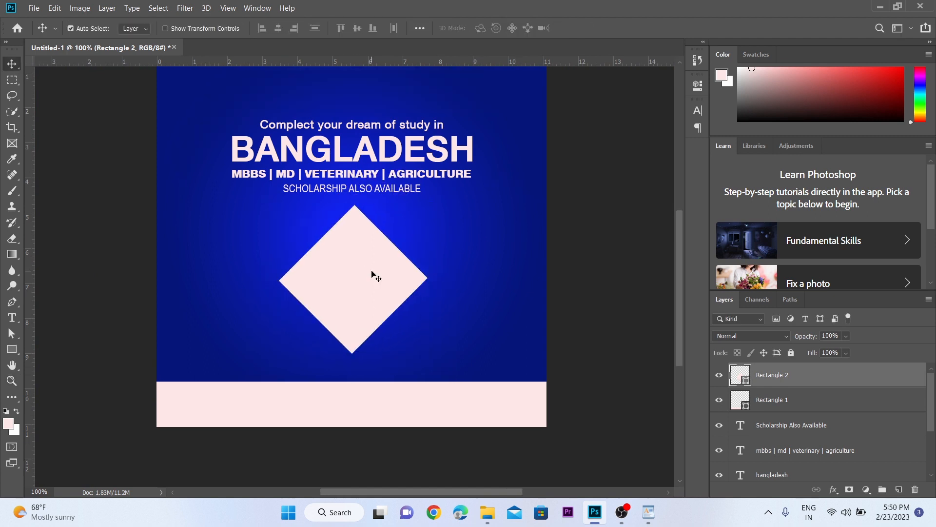
pyautogui.keyDown('ctrl'); pyautogui.click(372, 271); pyautogui.keyUp('ctrl')
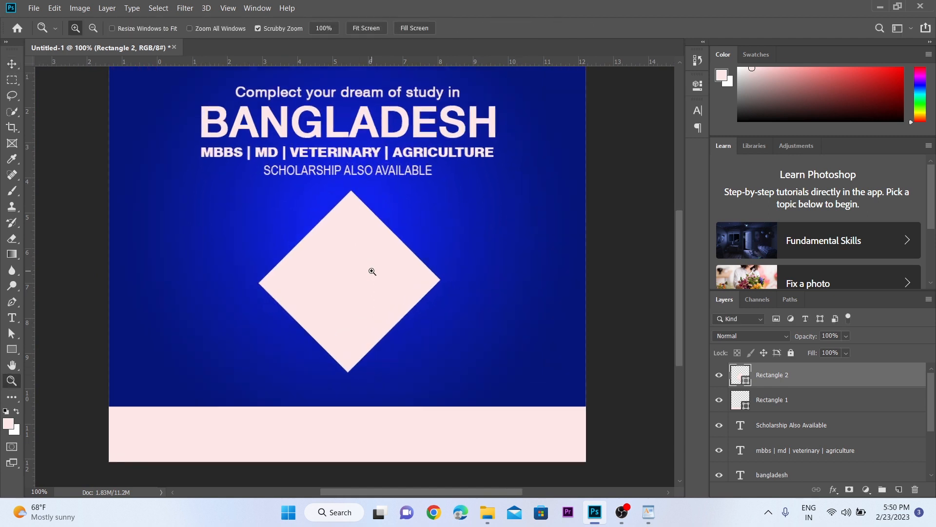
# Step: Set the diamond layer's opacity to 5%
pyautogui.keyDown('alt'); pyautogui.click(371, 271); pyautogui.keyUp('alt')
pyautogui.moveTo(372, 271); pyautogui.dragTo(412, 284)
pyautogui.keyDown('ctrl'); pyautogui.click(412, 284); pyautogui.keyUp('ctrl')
pyautogui.keyDown('alt'); pyautogui.click(413, 287); pyautogui.keyUp('alt')
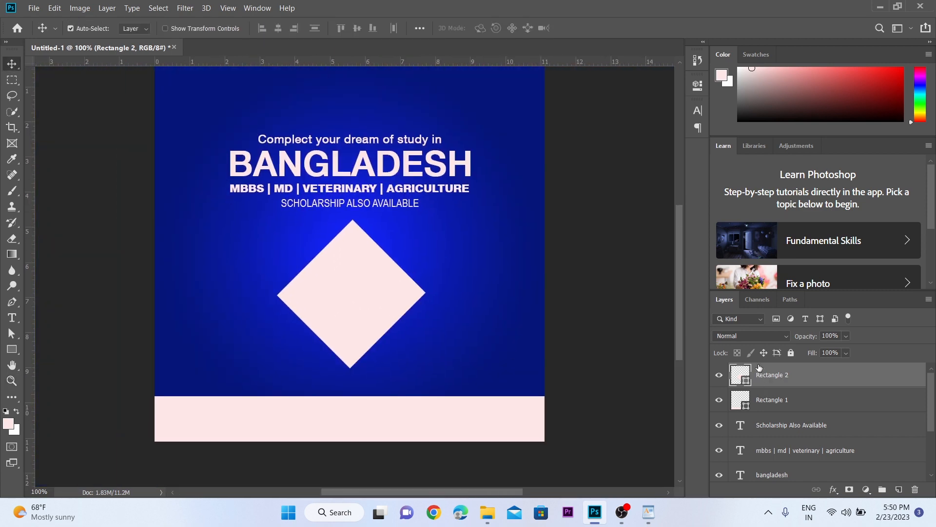
pyautogui.click(847, 336)
pyautogui.moveTo(824, 353); pyautogui.dragTo(821, 353)
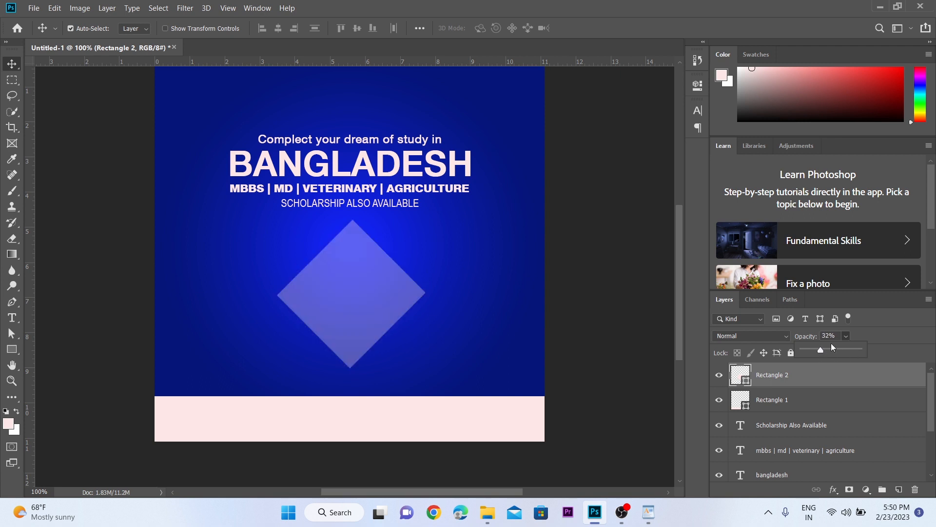
pyautogui.click(833, 337)
pyautogui.write('5')
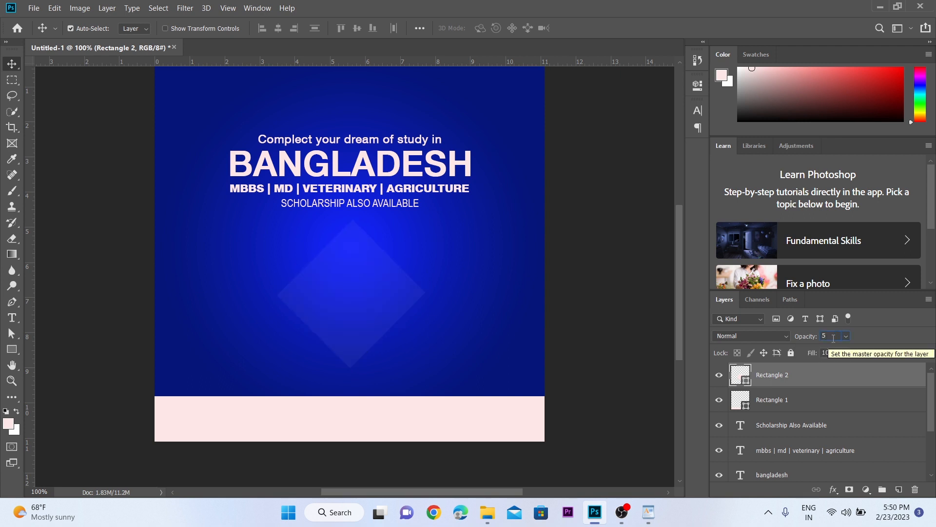
pyautogui.keyDown('ctrl'); pyautogui.click(369, 286); pyautogui.keyUp('ctrl')
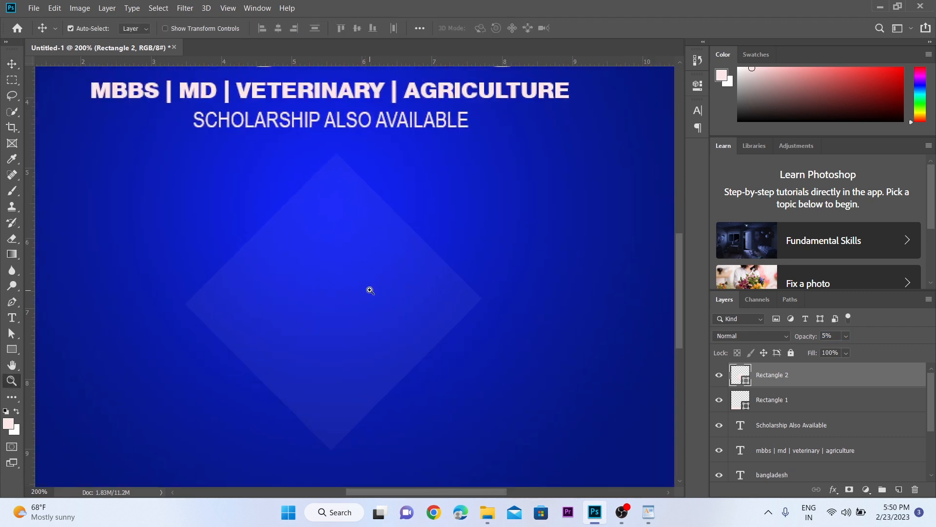
# Step: Duplicate the faint diamond six times to form an overlapping row across the canvas below the text
pyautogui.keyDown('alt'); pyautogui.click(369, 289); pyautogui.keyUp('alt')
pyautogui.moveTo(336, 279); pyautogui.dragTo(210, 244)
pyautogui.press('z')
pyautogui.moveTo(283, 240); pyautogui.dragTo(390, 243)
pyautogui.hotkey('ctrl', '-')
pyautogui.hotkey('ctrl', '-')
pyautogui.hotkey('ctrl', '-')
pyautogui.hotkey('ctrl', '+')
pyautogui.hotkey('ctrl', '+')
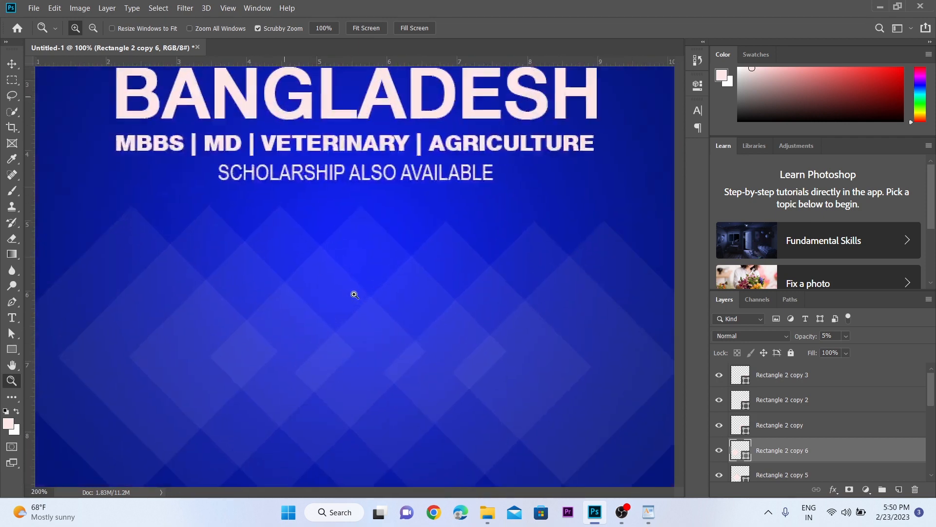
# Step: Select all the diamonds and distribute them evenly in the horizontal direction
pyautogui.hotkey('ctrl', '-')
pyautogui.press('v')
pyautogui.moveTo(130, 295); pyautogui.dragTo(614, 317)
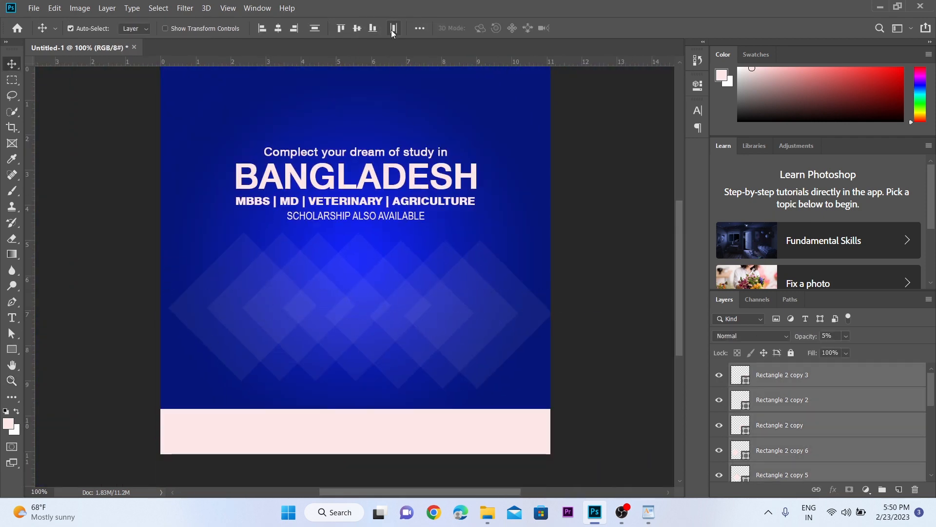
pyautogui.press('z')
pyautogui.click(428, 294)
pyautogui.hotkey('ctrl', '-')
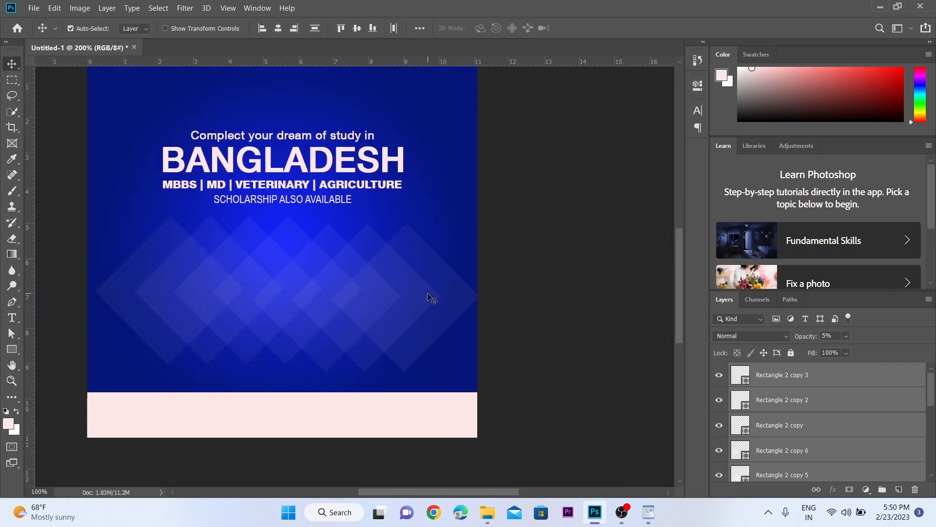
# Step: Group the selected diamonds and centre the group horizontally on the canvas
pyautogui.press('v')
pyautogui.hotkey('ctrl', 'g')
pyautogui.press('ctrl')
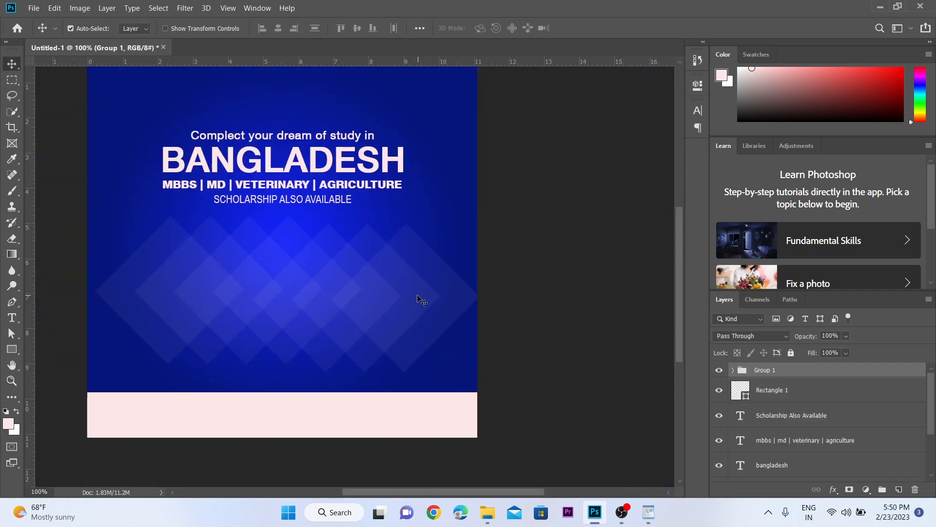
pyautogui.hotkey('ctrl', 'a')
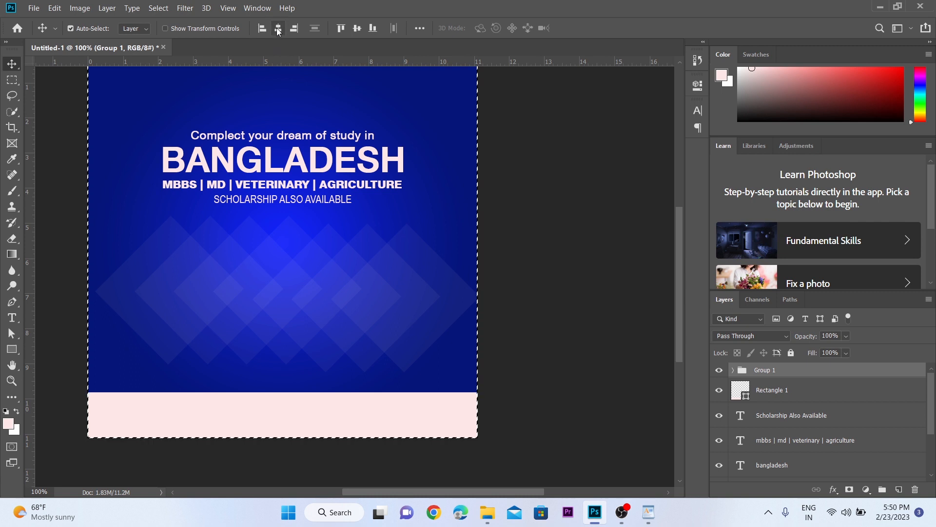
pyautogui.hotkey('ctrl', 'd')
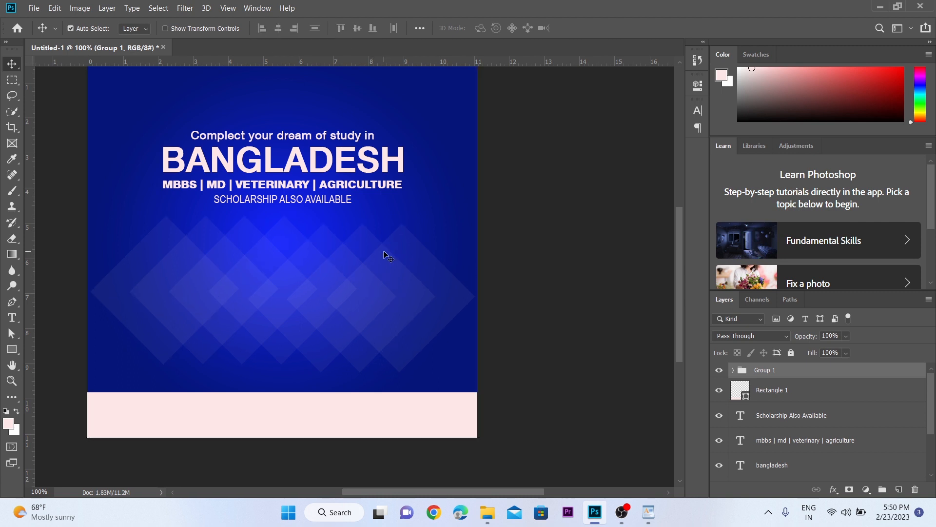
# Step: Move the diamond group straight down until its lower part overlaps the footer band
pyautogui.hotkey('shift', 'Down')
pyautogui.hotkey('shift', 'Down')
pyautogui.hotkey('shift', 'Down')
pyautogui.hotkey('shift', 'Down')
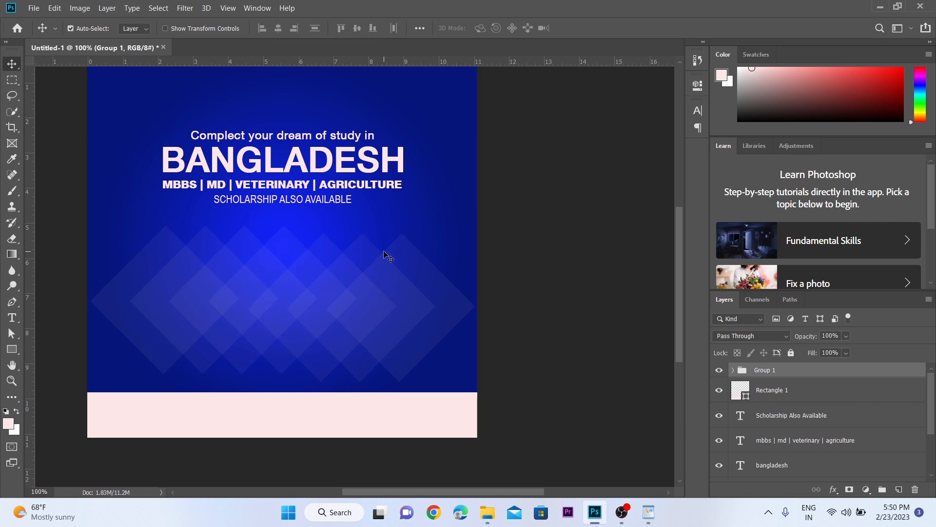
pyautogui.hotkey('shift', 'Down')
pyautogui.hotkey('shift', 'Down')
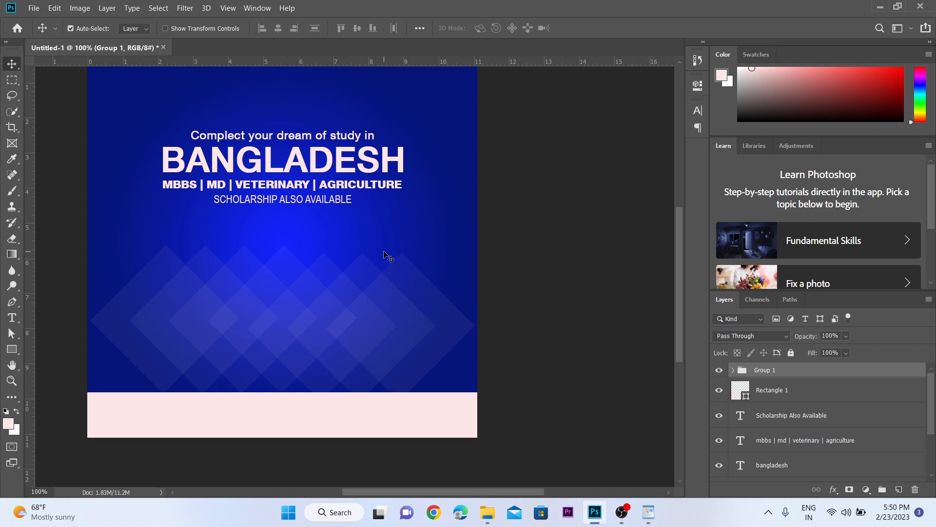
# Step: Enlarge the diamond group proportionally so it is wider than the canvas, and centre it horizontally on the canvas
pyautogui.hotkey('ctrl', 't')
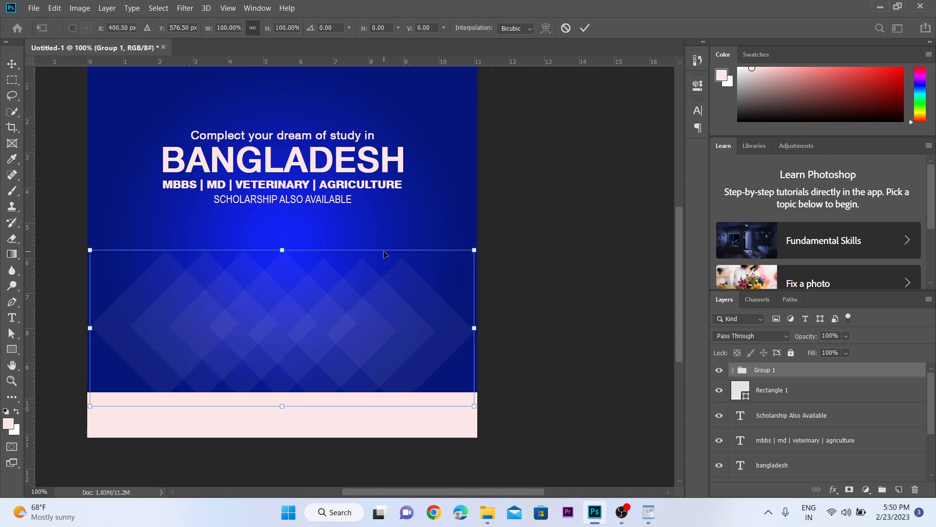
pyautogui.moveTo(474, 249); pyautogui.dragTo(530, 227)
pyautogui.press('Return')
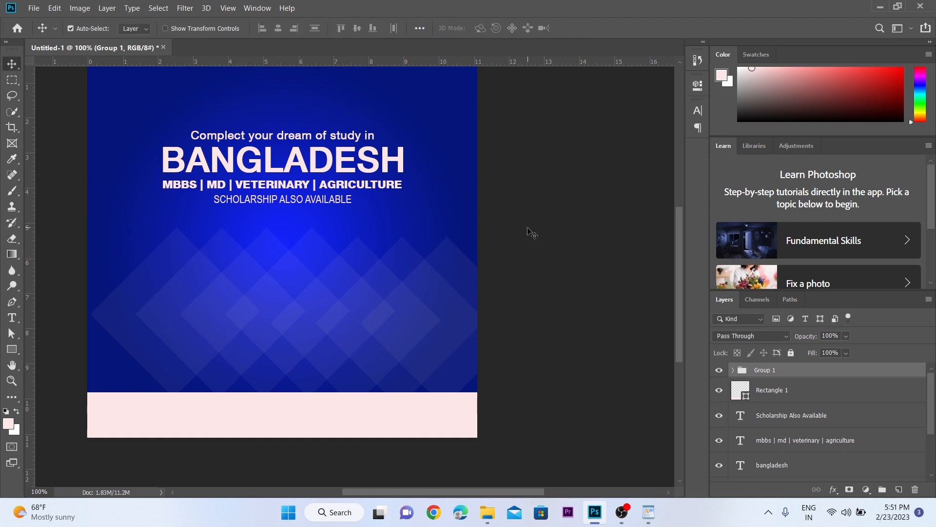
pyautogui.hotkey('ctrl', 'a')
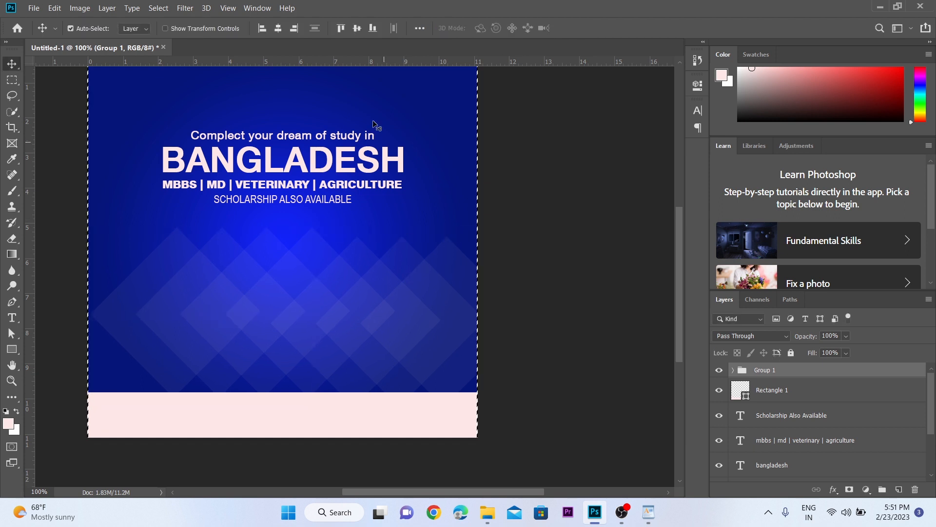
pyautogui.click(278, 29)
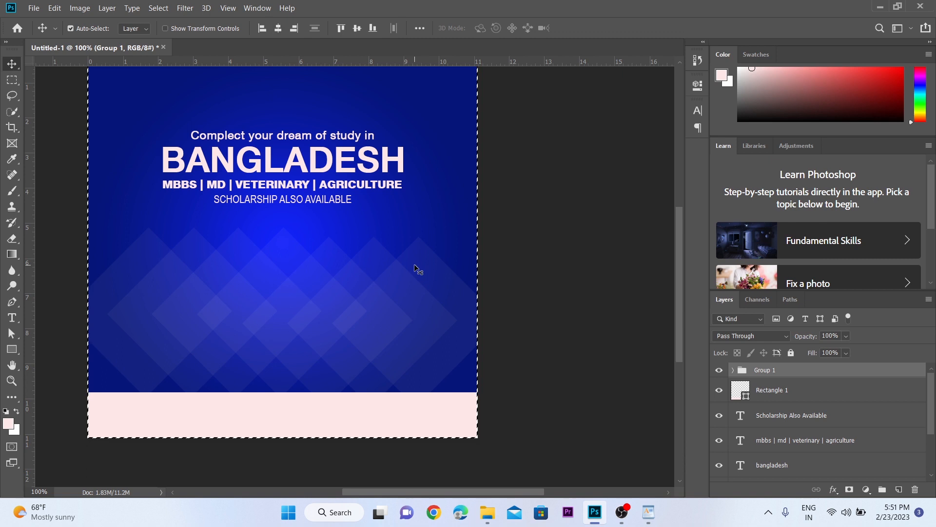
pyautogui.press('ctrl')
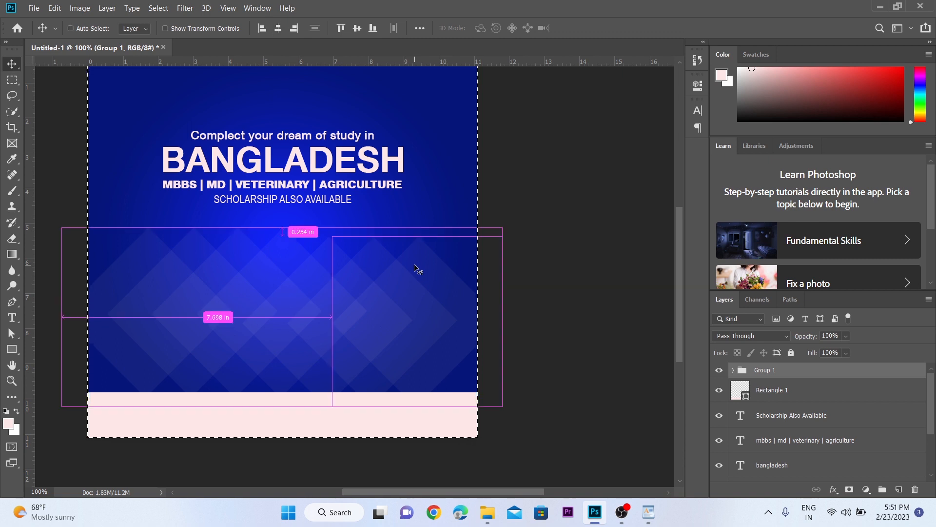
pyautogui.hotkey('ctrl', 'd')
# Step: Convert the diamond group to a smart object
pyautogui.press('z')
pyautogui.keyDown('alt'); pyautogui.click(337, 277); pyautogui.keyUp('alt')
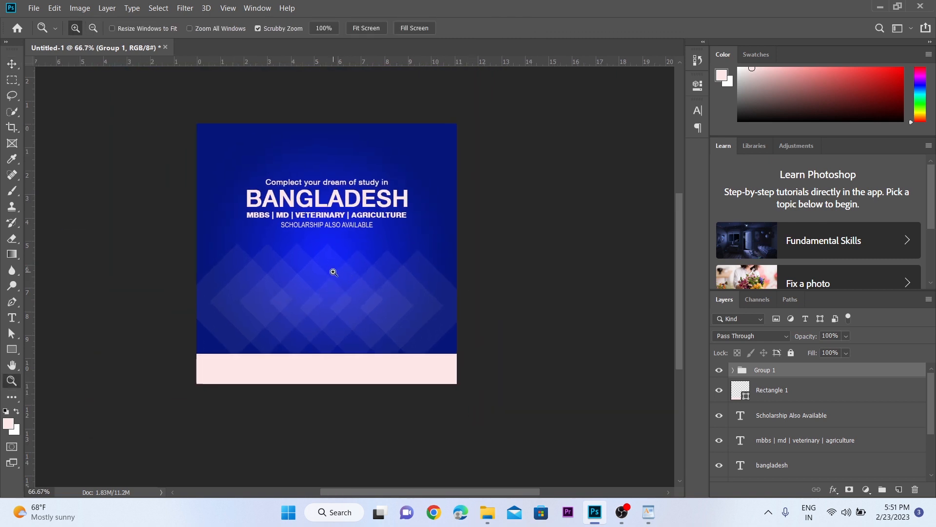
pyautogui.click(333, 271)
pyautogui.press('v')
pyautogui.rightClick(802, 376)
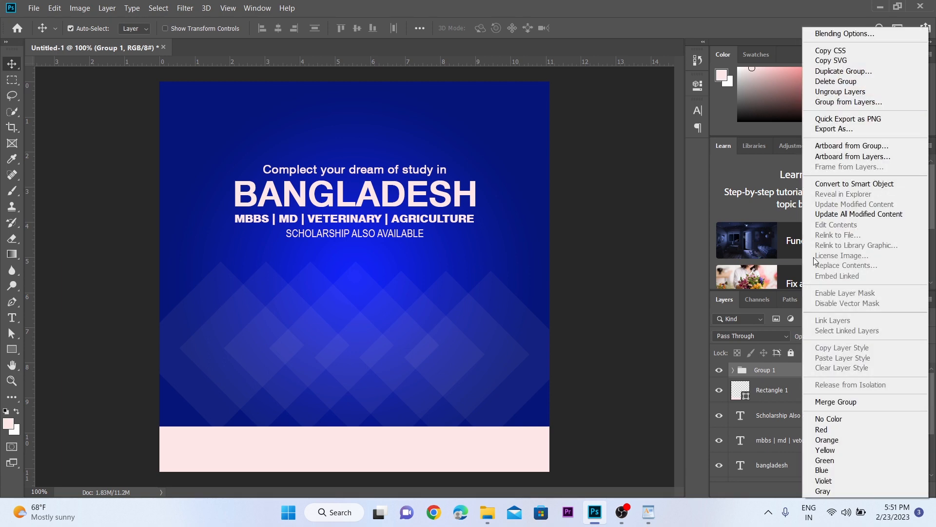
pyautogui.click(835, 185)
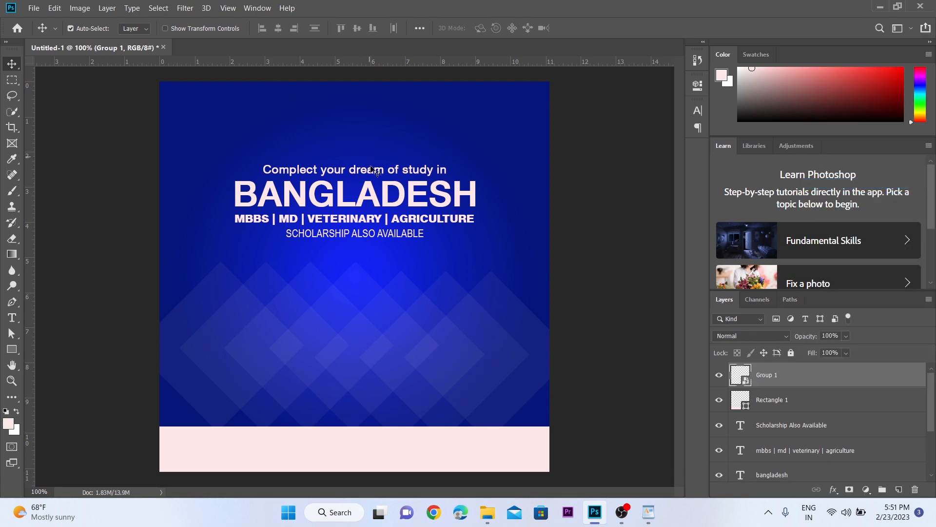
# Step: Lower the opacity of the diamond smart object to 62%
pyautogui.press('z')
pyautogui.keyDown('alt'); pyautogui.click(362, 321); pyautogui.keyUp('alt')
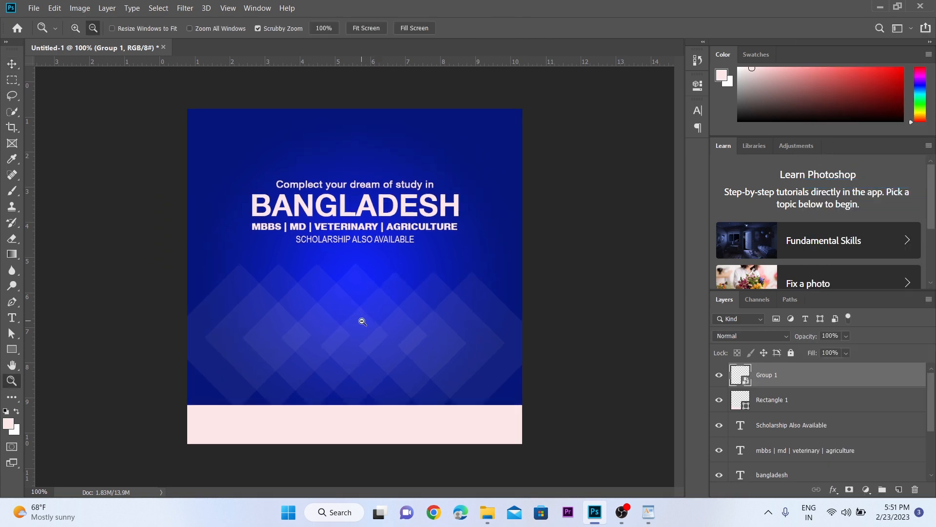
pyautogui.click(362, 321)
pyautogui.press('v')
pyautogui.click(847, 337)
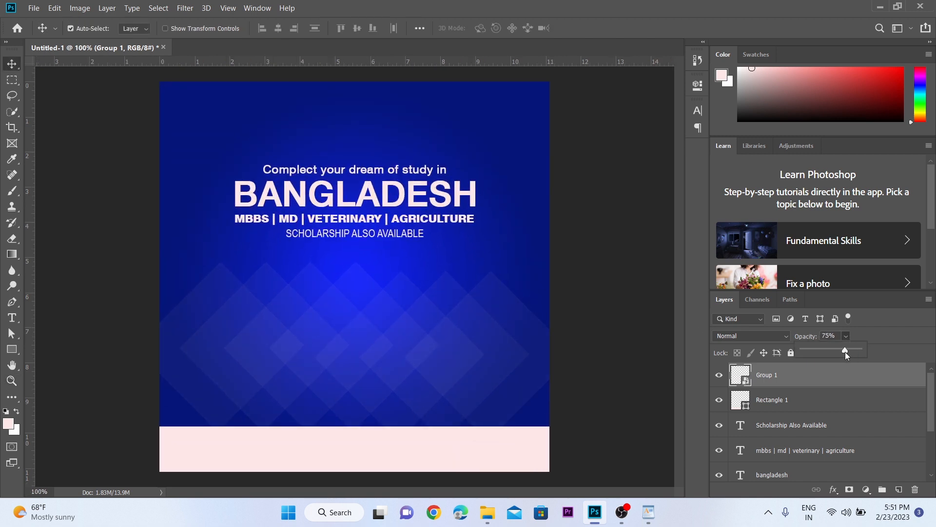
pyautogui.moveTo(842, 352); pyautogui.dragTo(838, 353)
pyautogui.click(422, 341)
# Step: Place the Logo image from the desktop's Picture folder into the post at its original size
pyautogui.press('super+d')
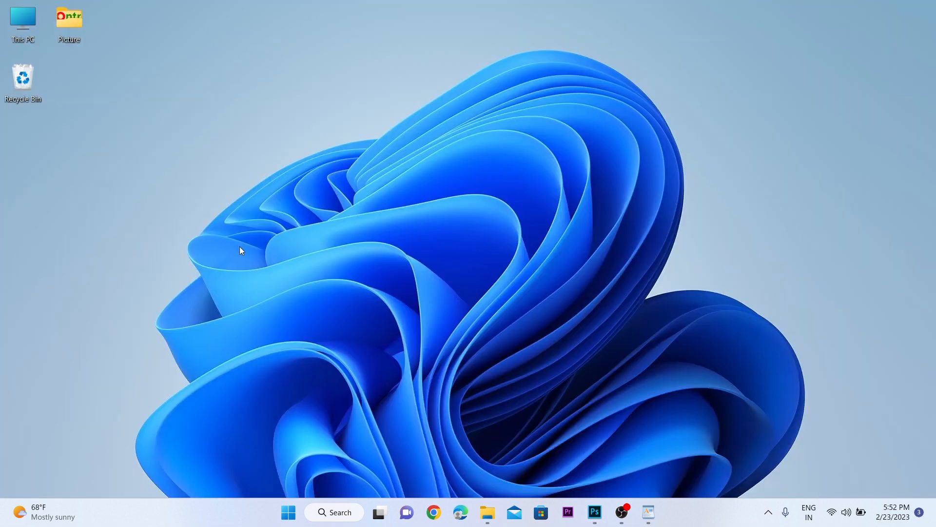
pyautogui.doubleClick(67, 32)
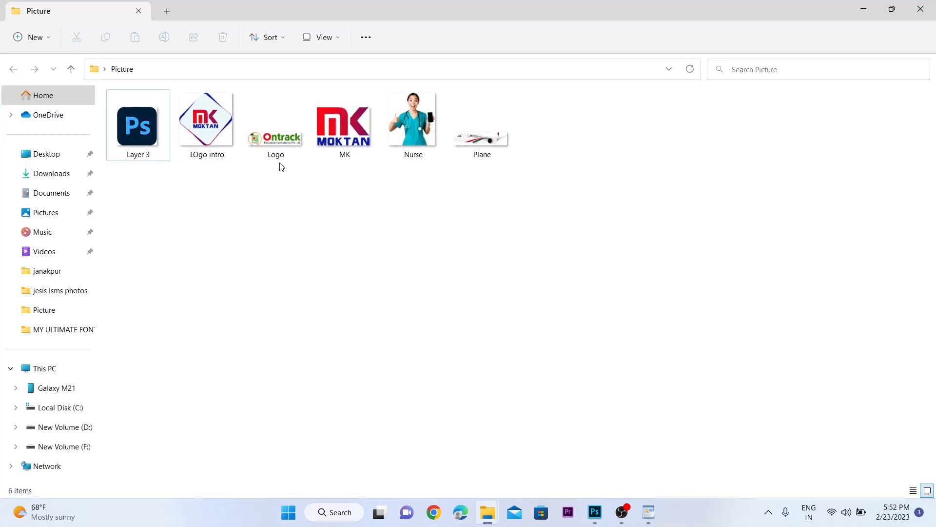
pyautogui.moveTo(280, 140); pyautogui.dragTo(409, 299)
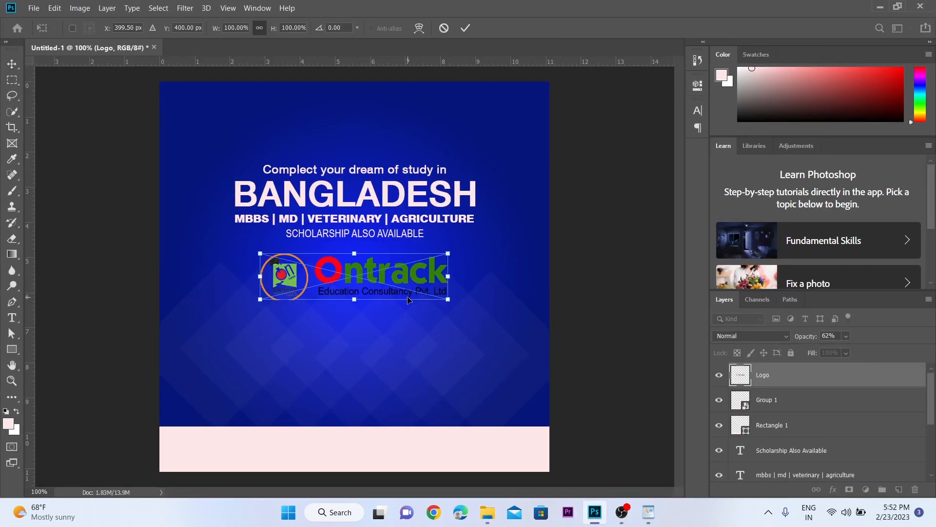
pyautogui.press('Return')
# Step: Move the Ontrack logo down onto the pink footer band
pyautogui.press('z')
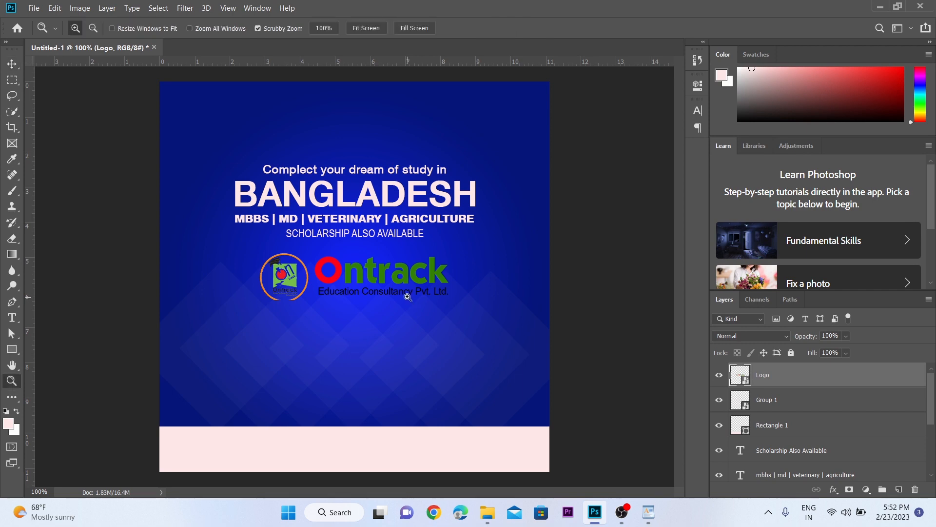
pyautogui.click(409, 296)
pyautogui.keyDown('alt'); pyautogui.click(408, 293); pyautogui.keyUp('alt')
pyautogui.moveTo(414, 289); pyautogui.dragTo(433, 251)
pyautogui.click(433, 251)
pyautogui.press('v')
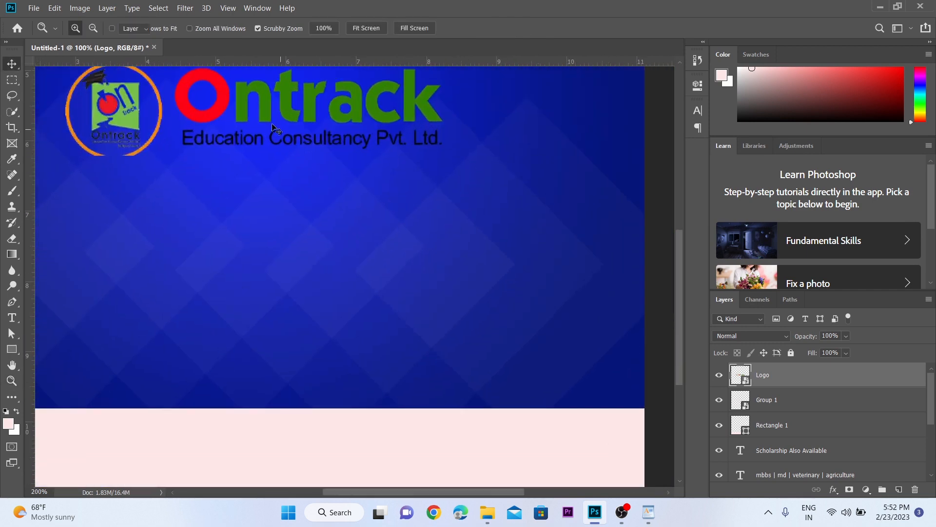
pyautogui.moveTo(264, 117); pyautogui.dragTo(323, 323)
pyautogui.press('space')
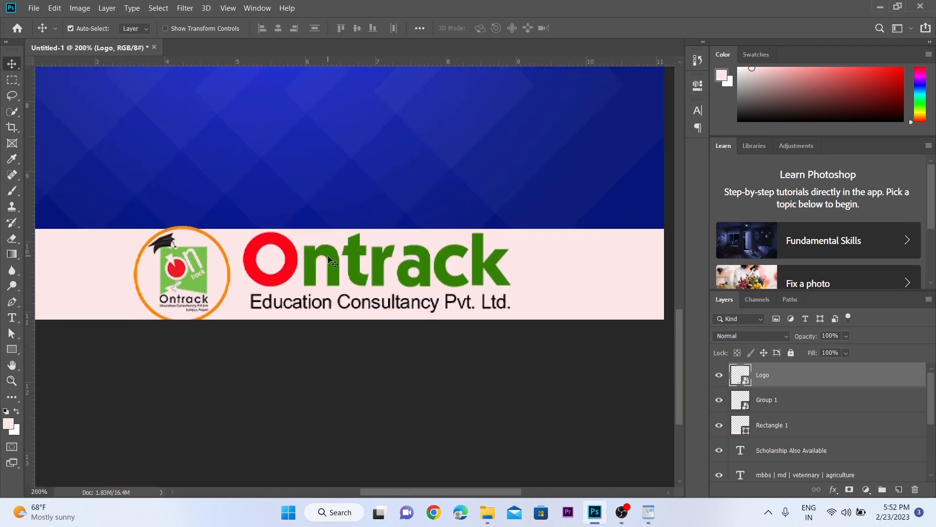
pyautogui.moveTo(332, 260); pyautogui.dragTo(325, 263)
# Step: Scale the Ontrack logo down proportionally so it fits inside the footer band with a margin
pyautogui.hotkey('ctrl', 't')
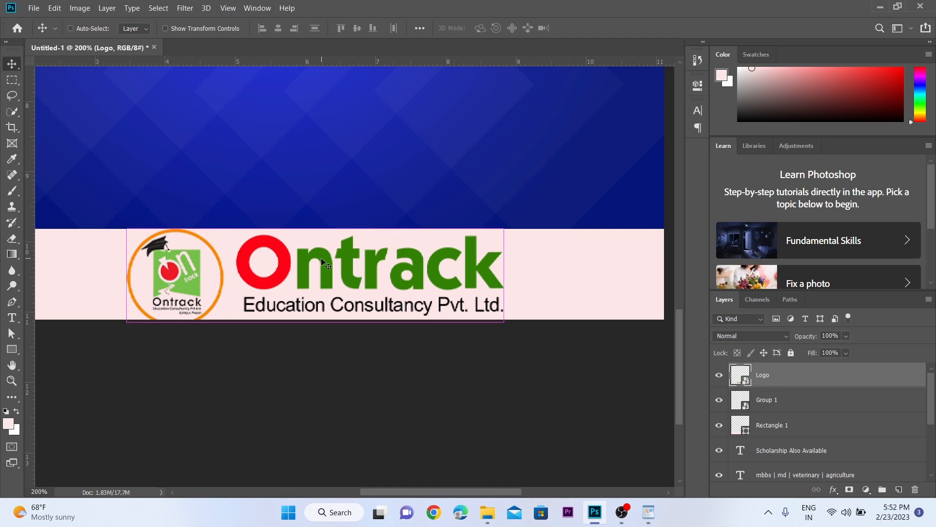
pyautogui.moveTo(483, 318); pyautogui.dragTo(395, 298)
pyautogui.moveTo(334, 278); pyautogui.dragTo(362, 294)
pyautogui.press('Return')
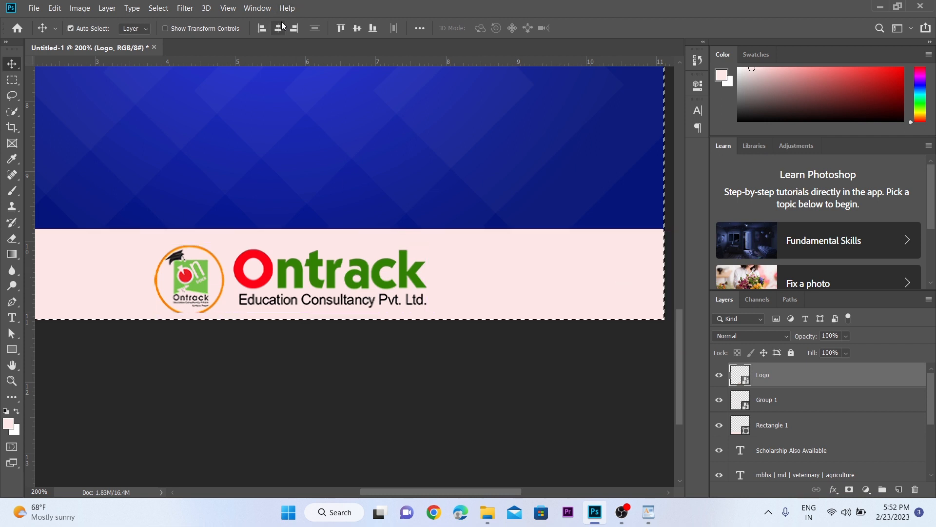
# Step: Centre the logo horizontally on the canvas and nudge it vertically to the middle of the footer band
pyautogui.moveTo(311, 267); pyautogui.dragTo(295, 267)
pyautogui.keyDown('alt'); pyautogui.click(292, 263); pyautogui.keyUp('alt')
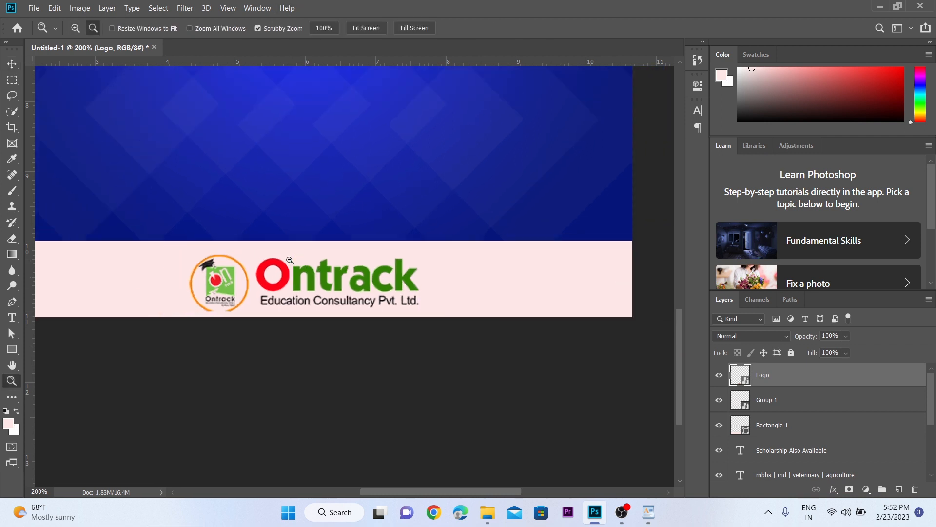
pyautogui.hotkey('shift', 'Up')
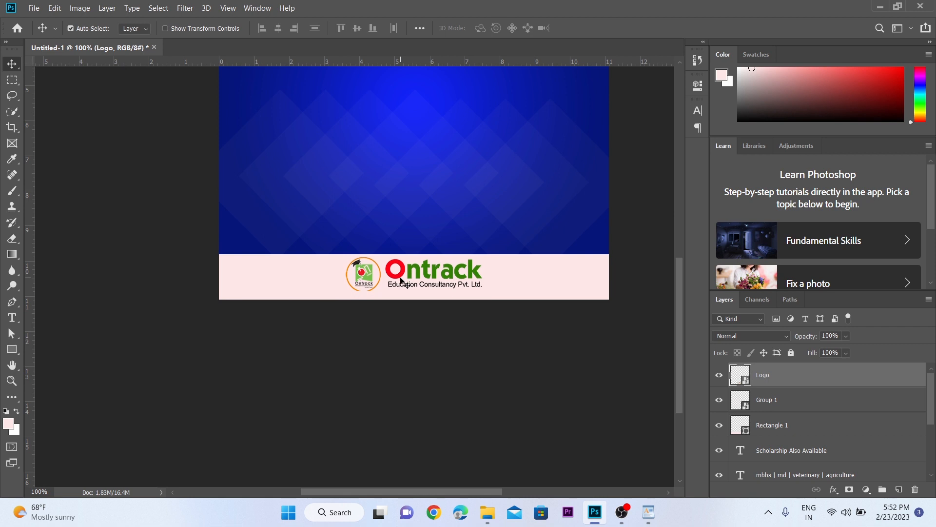
pyautogui.press('Down')
pyautogui.keyDown('alt'); pyautogui.click(403, 284); pyautogui.keyUp('alt')
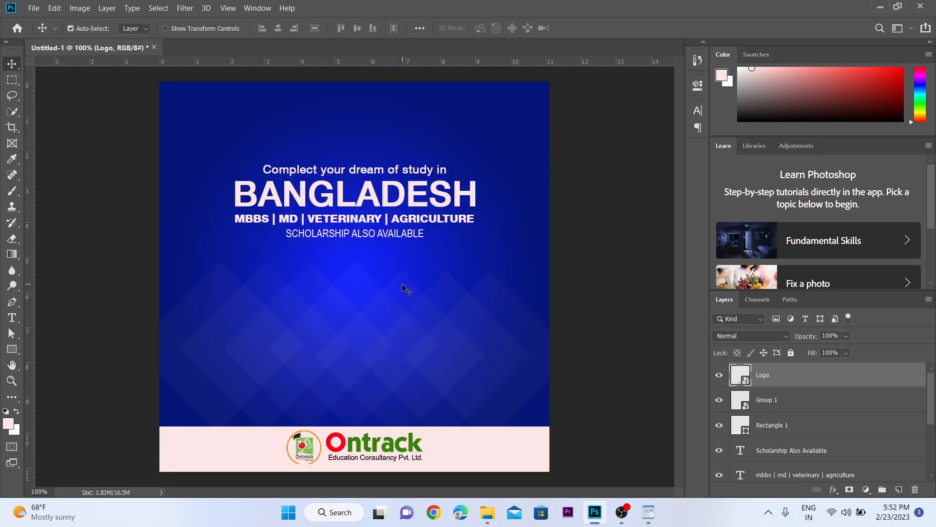
# Step: Place the Plane image from the Picture folder into the post at its original size
pyautogui.click(880, 6)
pyautogui.click(477, 227)
pyautogui.moveTo(491, 159); pyautogui.dragTo(391, 307)
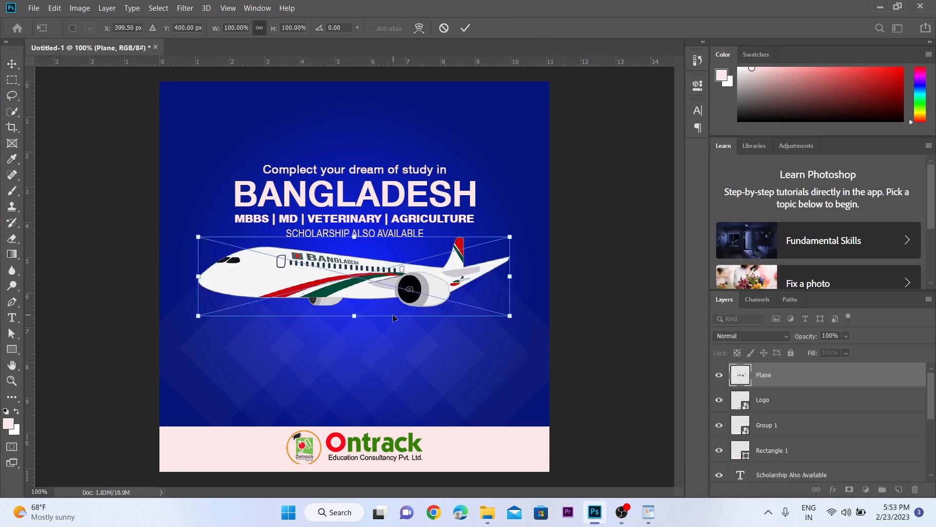
pyautogui.press('Return')
# Step: Scale the plane down to 33% and position it above the "Complect your dream of study in" line
pyautogui.scroll(2, 395, 320)
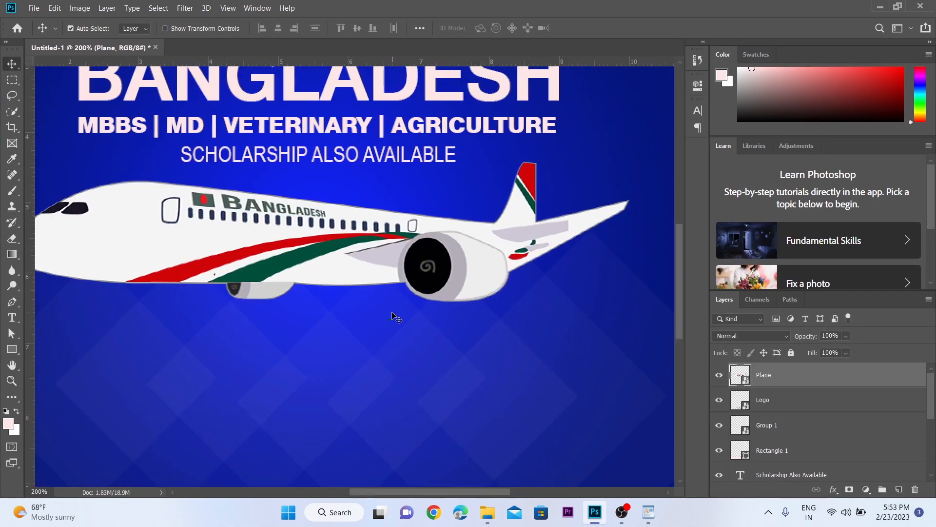
pyautogui.hotkey('ctrl', 't')
pyautogui.moveTo(633, 320); pyautogui.dragTo(310, 249)
pyautogui.moveTo(251, 163); pyautogui.dragTo(413, 402)
pyautogui.moveTo(351, 446); pyautogui.dragTo(469, 218)
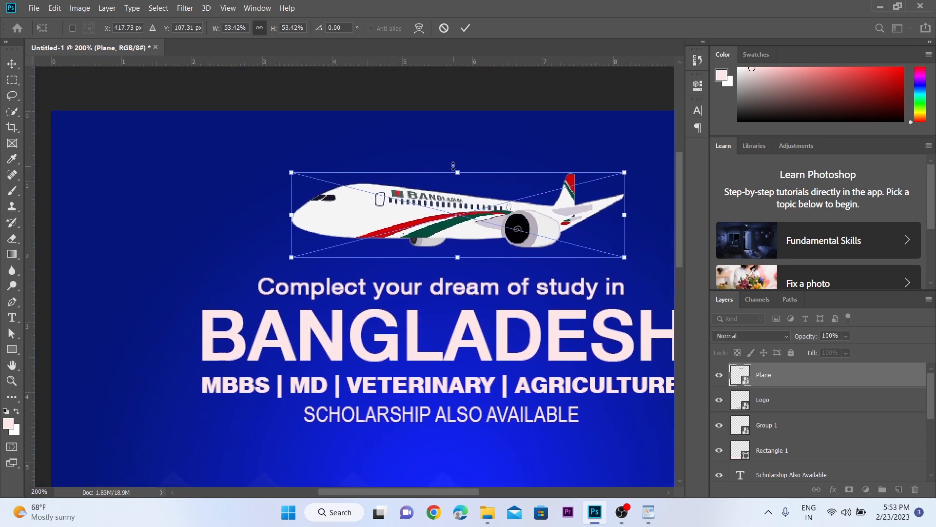
pyautogui.moveTo(453, 165); pyautogui.dragTo(462, 205)
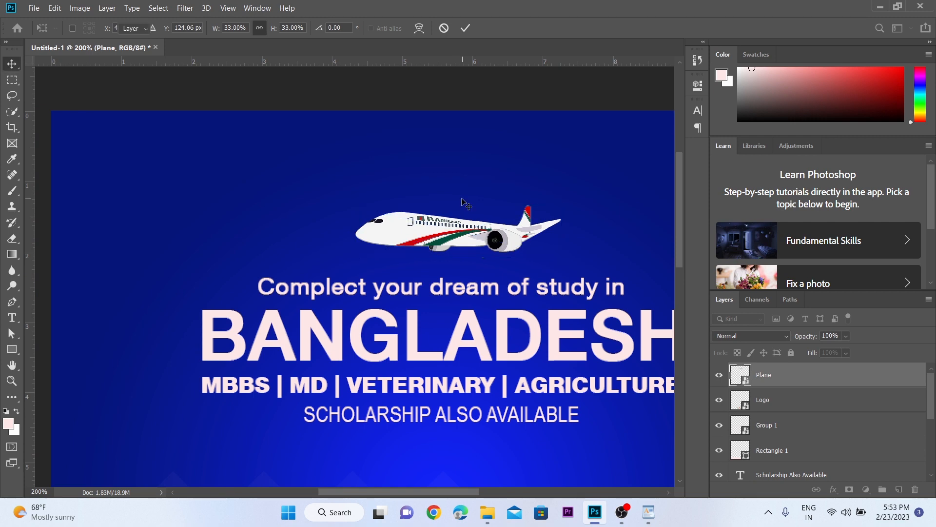
pyautogui.press('Return')
# Step: Nudge the plane slightly down, closer to the first text line
pyautogui.keyDown('alt'); pyautogui.click(463, 199); pyautogui.keyUp('alt')
pyautogui.moveTo(461, 244); pyautogui.dragTo(448, 156)
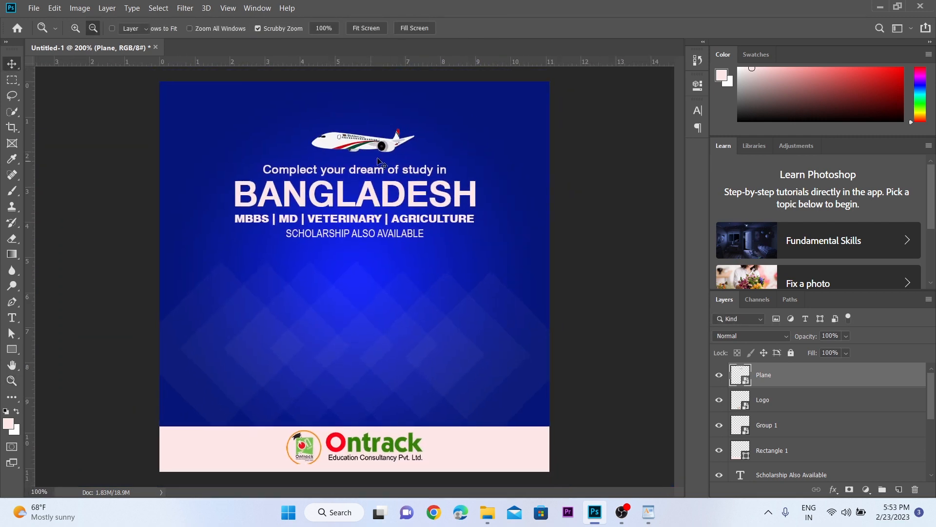
pyautogui.click(376, 156)
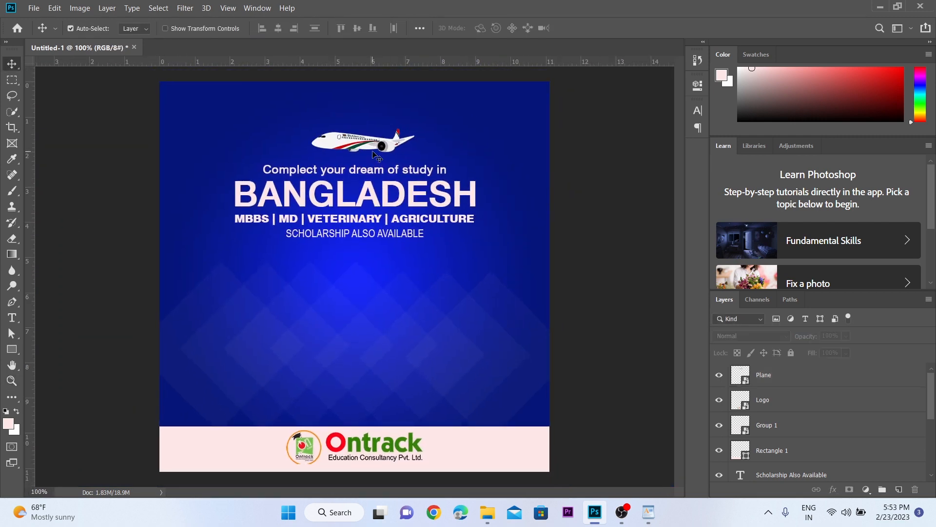
pyautogui.click(350, 141)
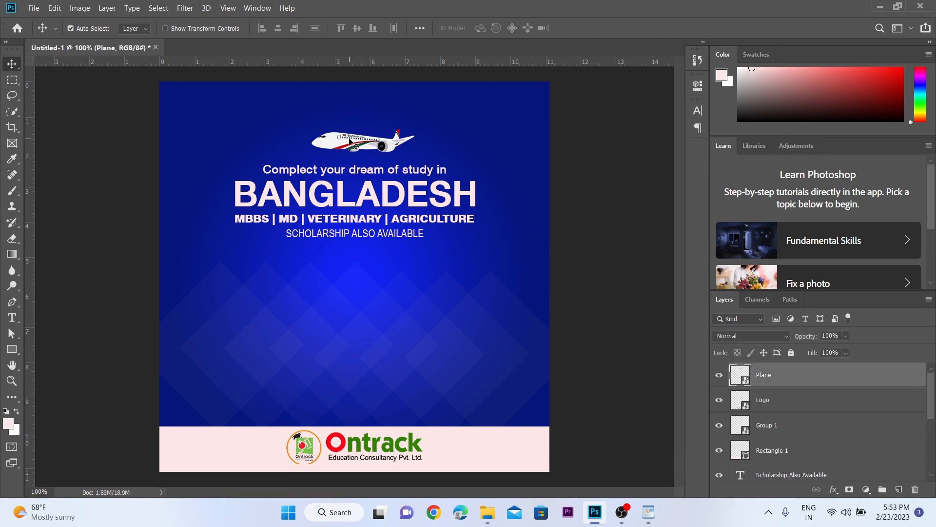
pyautogui.hotkey('shift', 'Down')
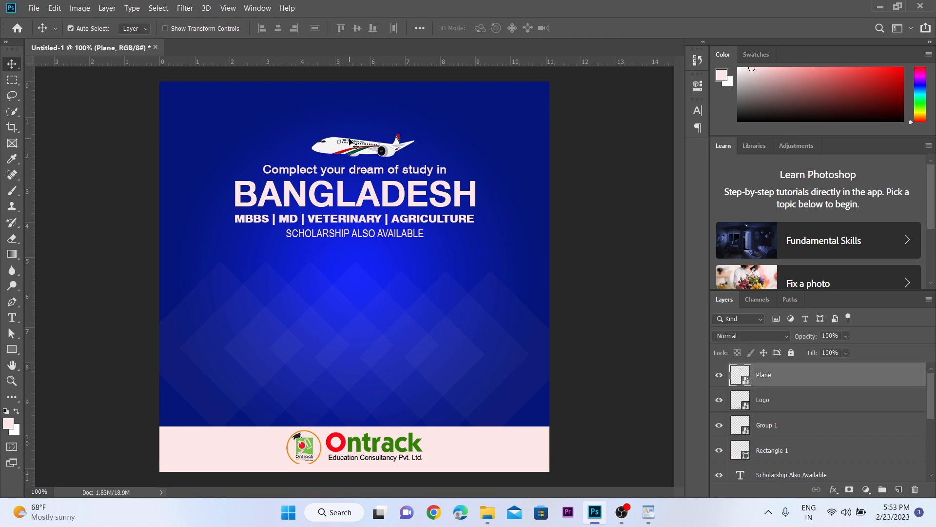
pyautogui.press('z')
pyautogui.click(374, 186)
pyautogui.keyDown('alt'); pyautogui.click(390, 117); pyautogui.keyUp('alt')
pyautogui.moveTo(400, 98); pyautogui.dragTo(405, 165)
pyautogui.click(353, 242)
pyautogui.moveTo(354, 242); pyautogui.dragTo(363, 216)
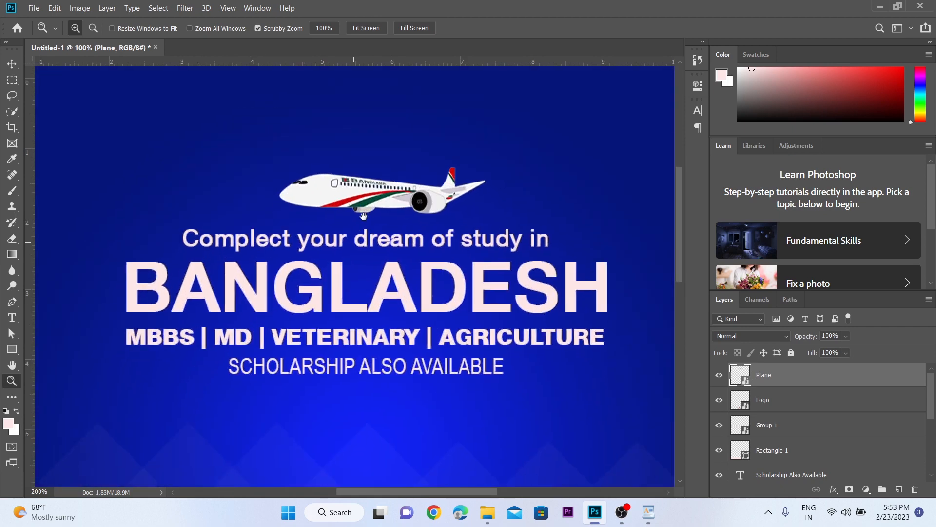
# Step: Set the font style of the "Complect your dream of study in" line to 37 Thin Condensed
pyautogui.press('v')
pyautogui.click(316, 210)
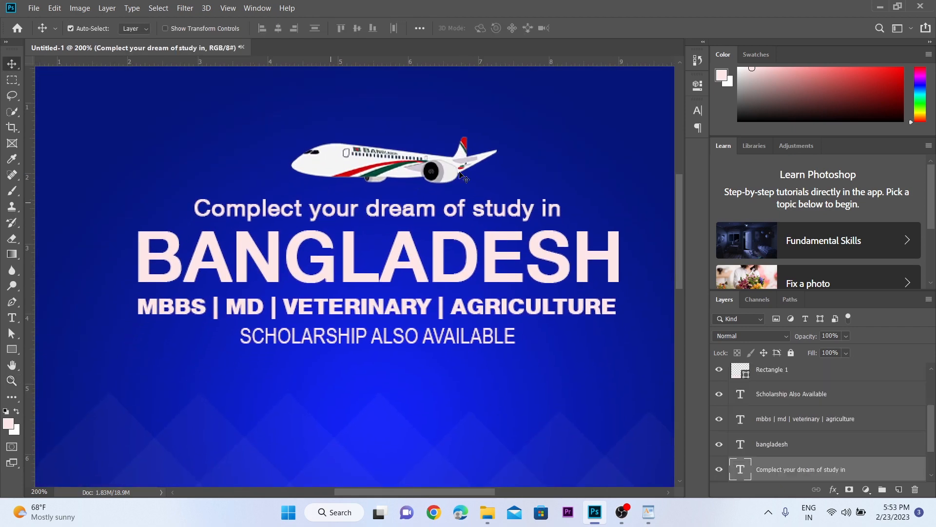
pyautogui.click(698, 113)
pyautogui.click(679, 128)
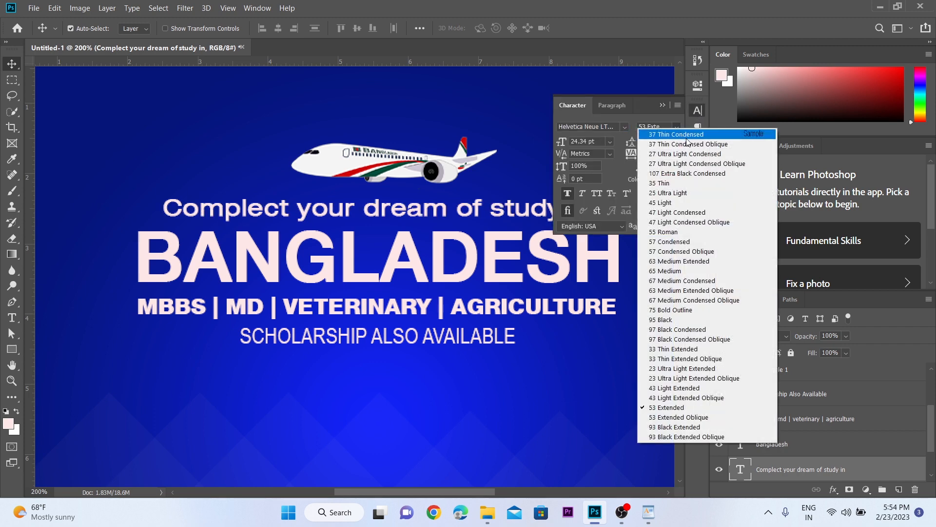
pyautogui.click(687, 138)
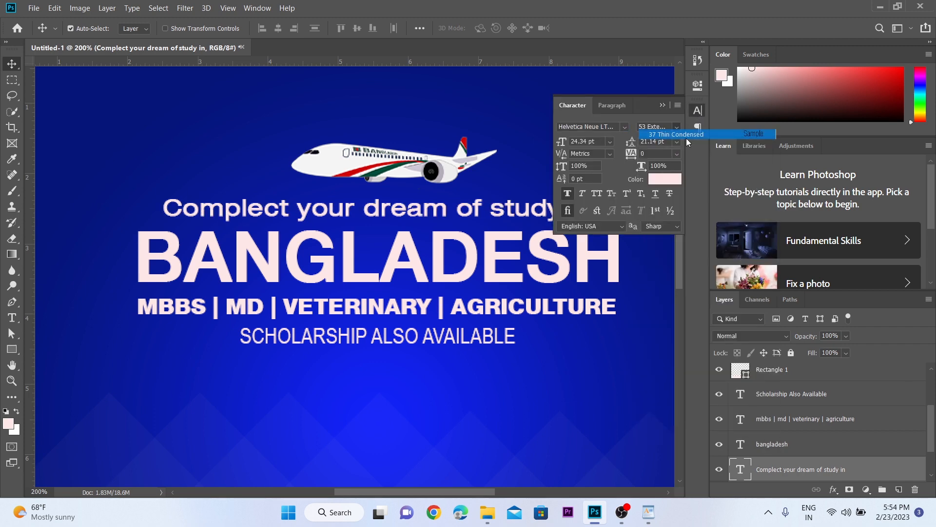
pyautogui.click(665, 107)
# Step: Move the "Complect your dream of study in" line slightly down towards BANGLADESH and scale it up to 104.75%
pyautogui.hotkey('ctrl', 'space')
pyautogui.keyDown('ctrl'); pyautogui.click(419, 195); pyautogui.keyUp('ctrl')
pyautogui.keyDown('ctrl'); pyautogui.keyDown('alt'); pyautogui.click(420, 194); pyautogui.keyUp('alt'); pyautogui.keyUp('ctrl')
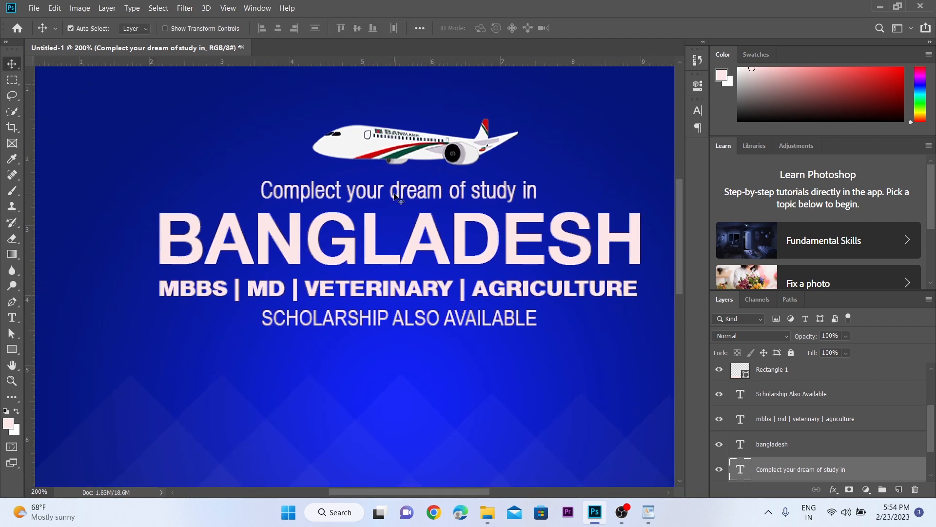
pyautogui.moveTo(398, 198); pyautogui.dragTo(396, 201)
pyautogui.hotkey('ctrl', 't')
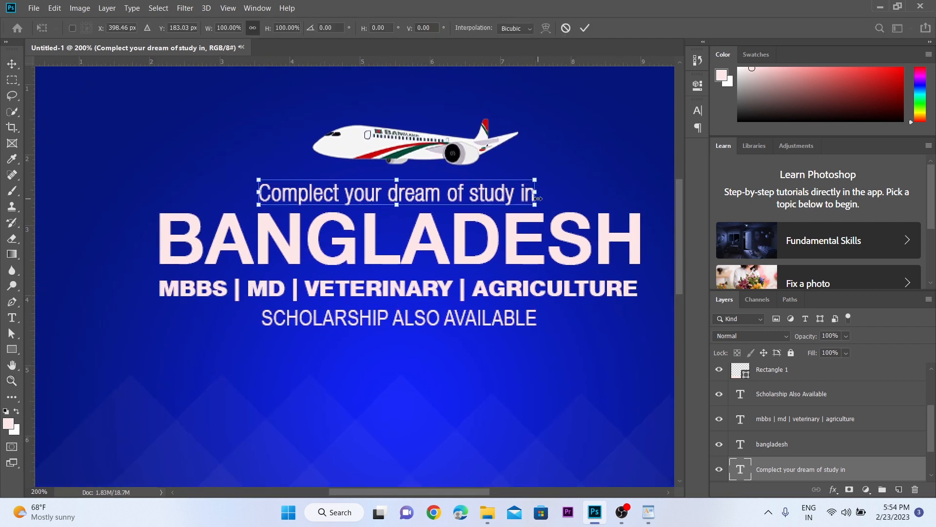
pyautogui.moveTo(536, 205)
pyautogui.mouseDown()
pyautogui.moveTo(573, 209)
pyautogui.moveTo(549, 205)
pyautogui.mouseUp()
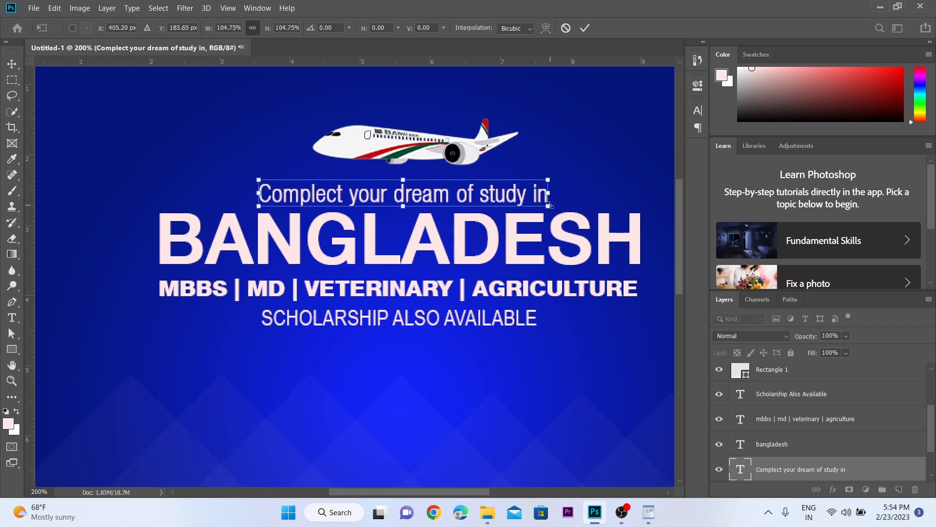
pyautogui.press('Return')
# Step: Set the font style of the BANGLADESH heading to 107 Extra Black Condensed
pyautogui.click(437, 246)
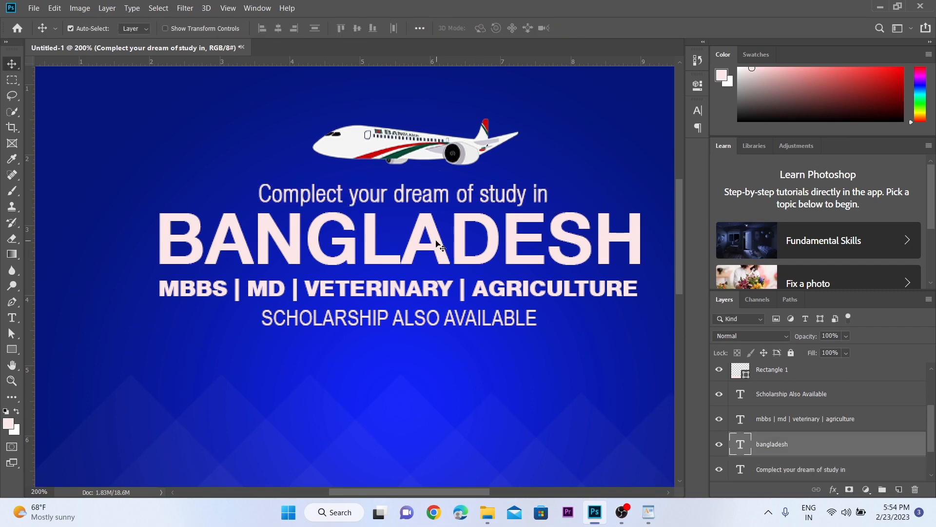
pyautogui.click(698, 110)
pyautogui.click(677, 127)
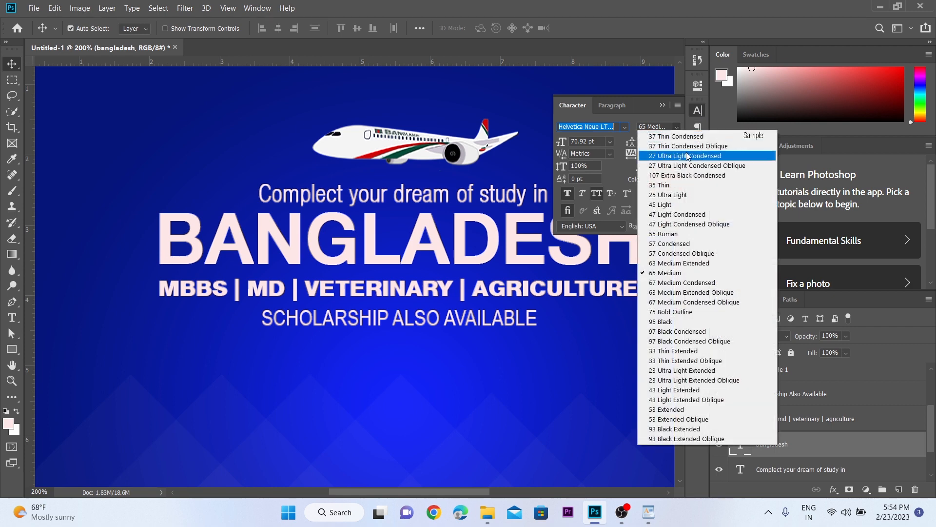
pyautogui.click(681, 176)
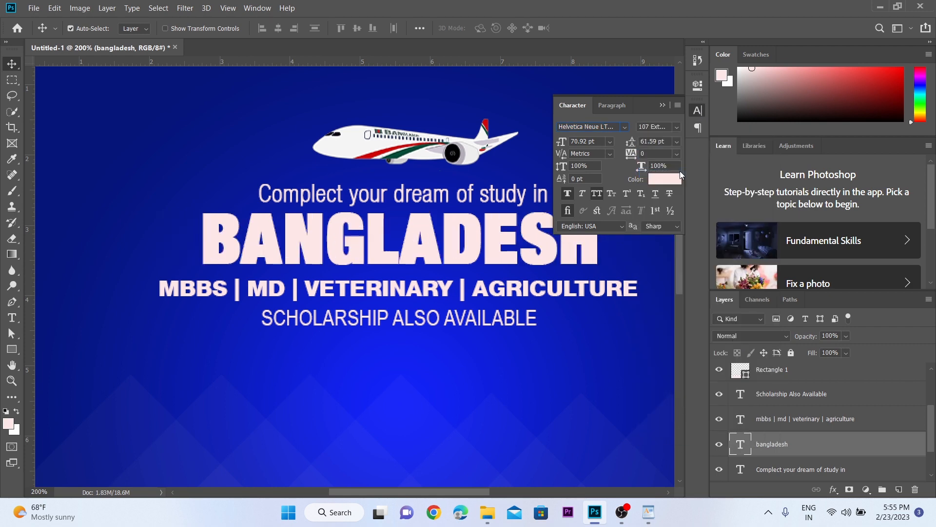
pyautogui.scroll(-1, 448, 209)
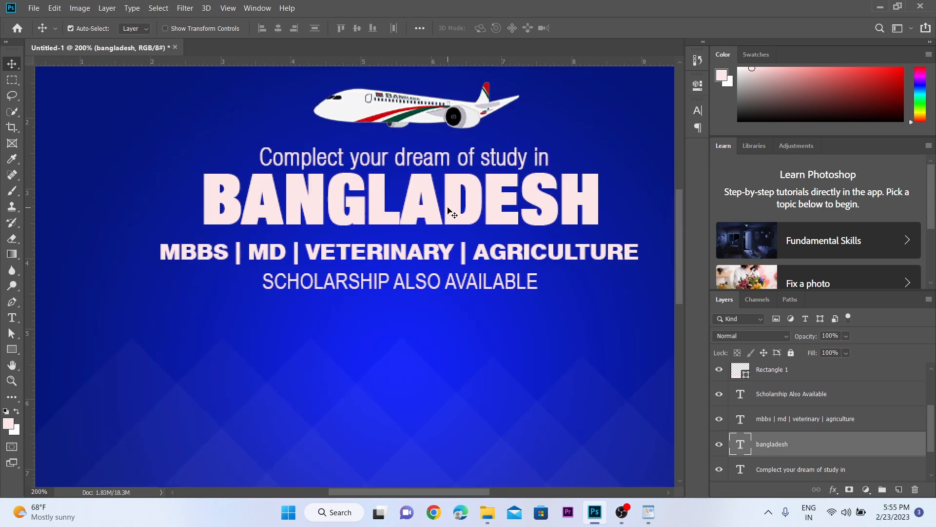
# Step: Set the font style of the "MBBS | MD | VETERINARY | AGRICULTURE" line to 63 Medium Extended
pyautogui.click(498, 255)
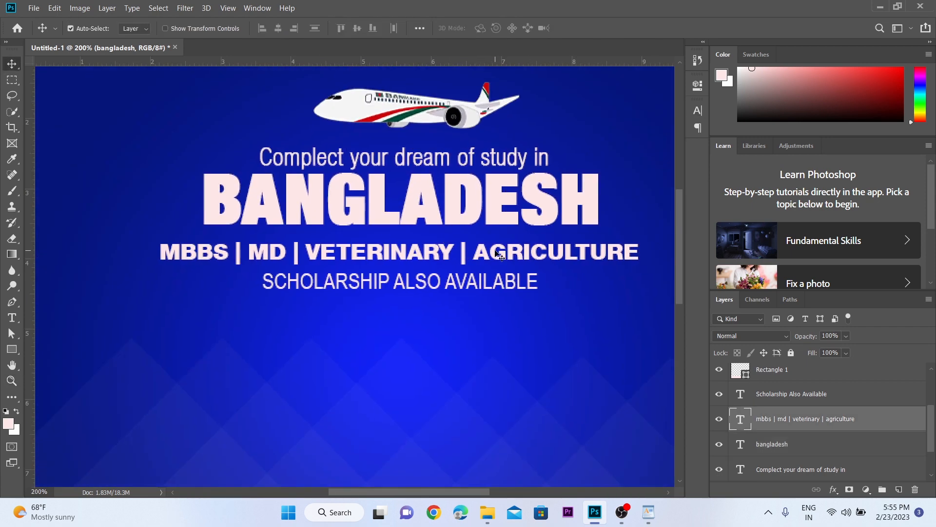
pyautogui.click(697, 111)
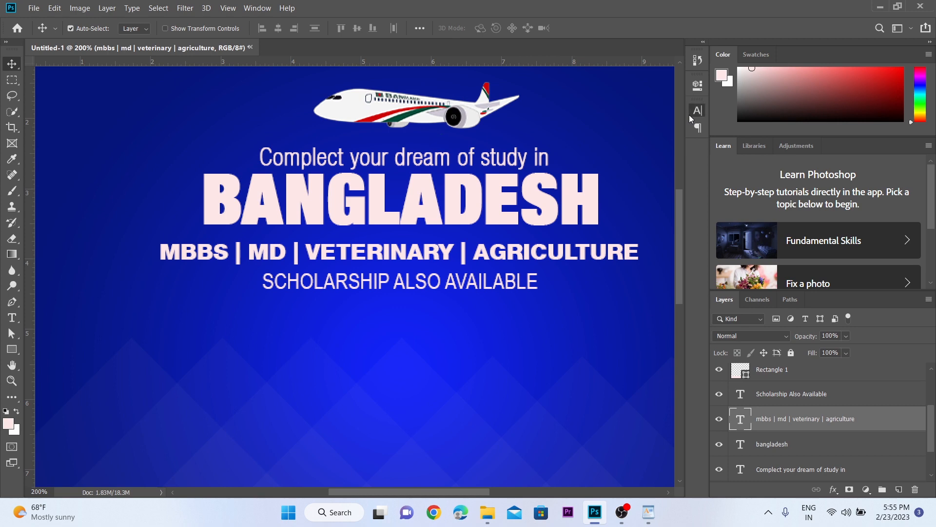
pyautogui.click(677, 127)
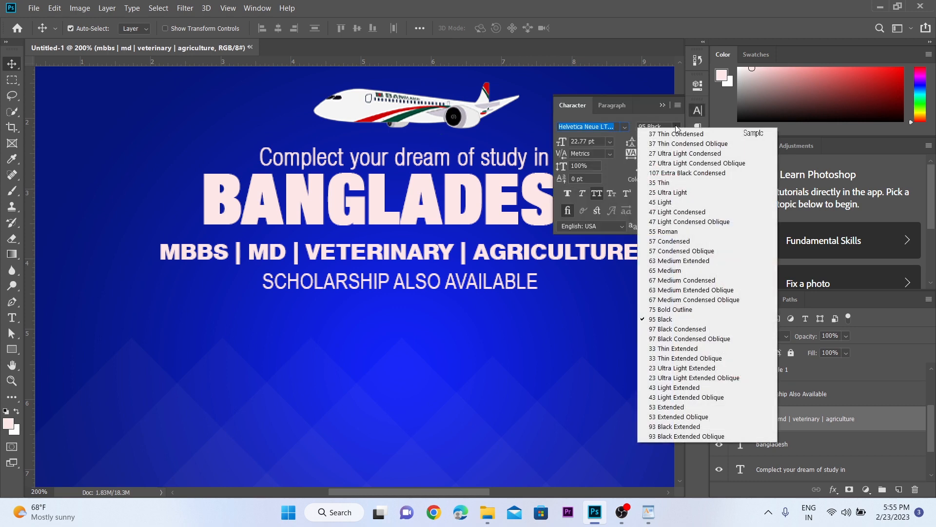
pyautogui.click(654, 261)
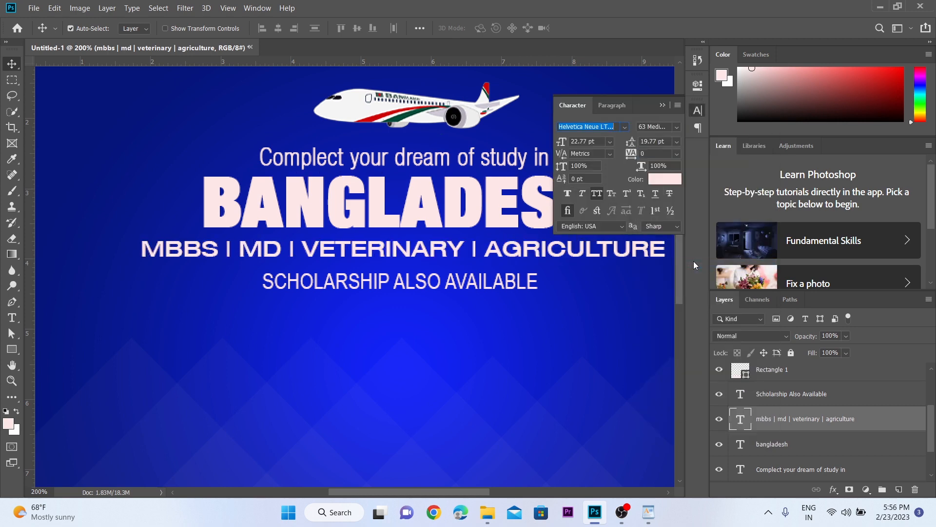
pyautogui.click(617, 130)
pyautogui.click(665, 106)
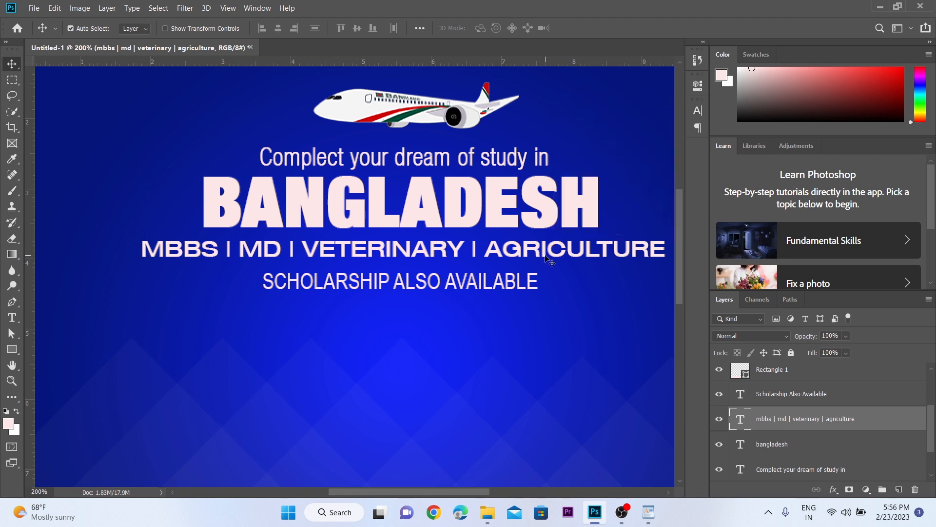
# Step: Scale the MBBS, MD, veterinary and agriculture line down to the width of BANGLADESH and place it directly beneath the heading
pyautogui.hotkey('ctrl', 't')
pyautogui.hscroll(3, 550, 266)
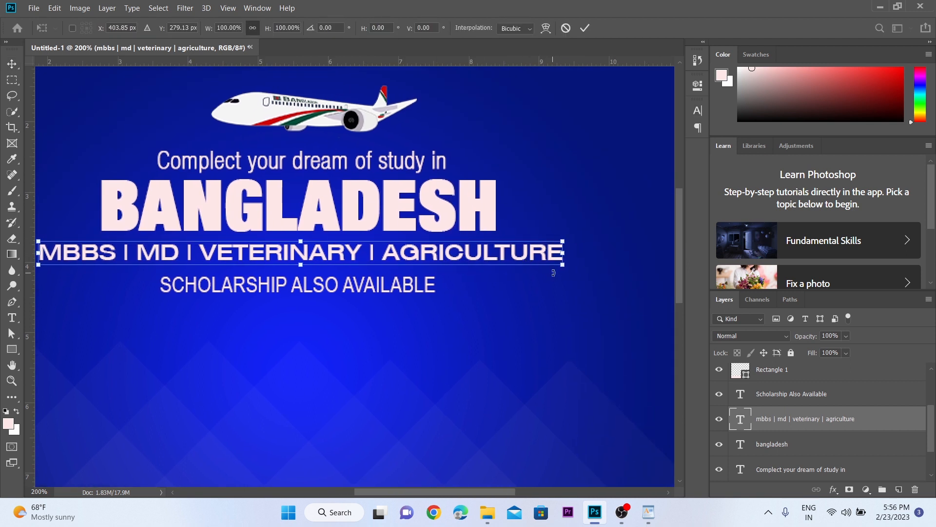
pyautogui.moveTo(562, 272); pyautogui.dragTo(452, 268)
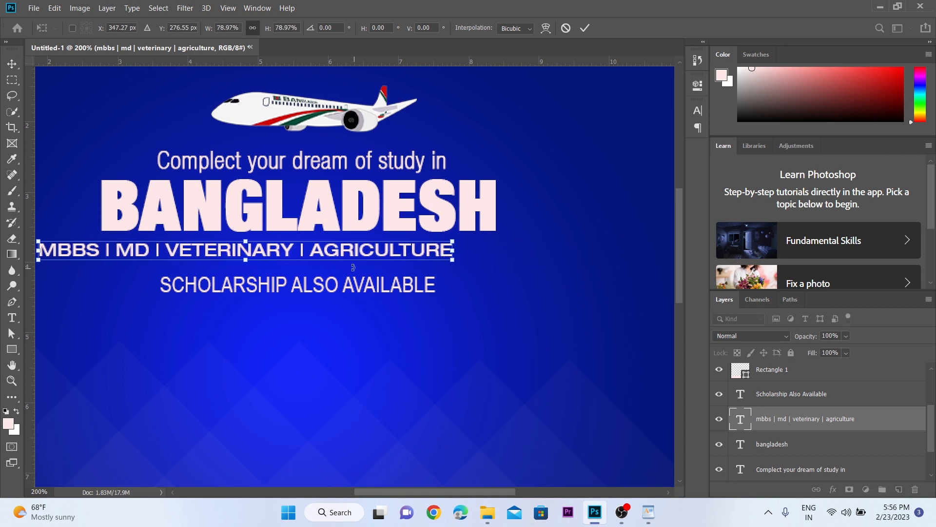
pyautogui.moveTo(340, 252); pyautogui.dragTo(400, 251)
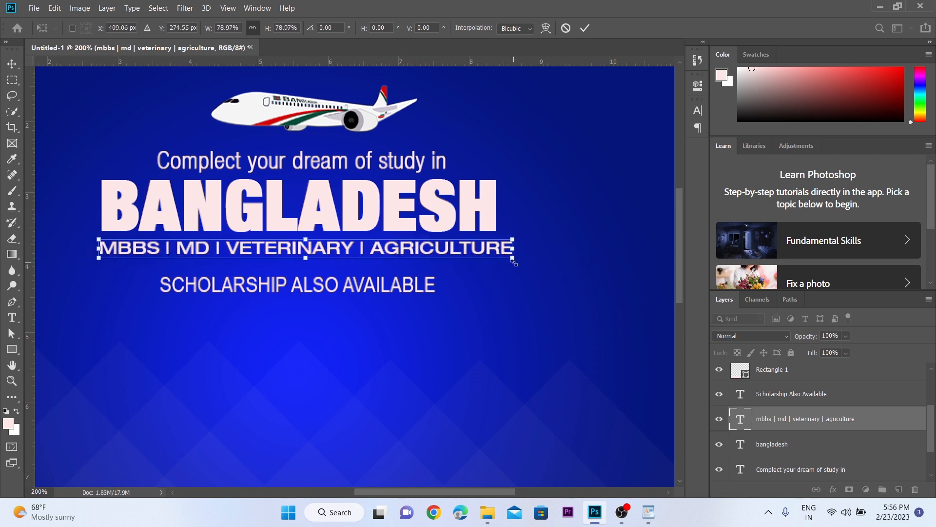
pyautogui.moveTo(513, 257); pyautogui.dragTo(493, 257)
pyautogui.press('Return')
# Step: Change the font of the "Scholarship Also Available" line to Helvetica LT Std Bold Condensed
pyautogui.press('z')
pyautogui.click(253, 263)
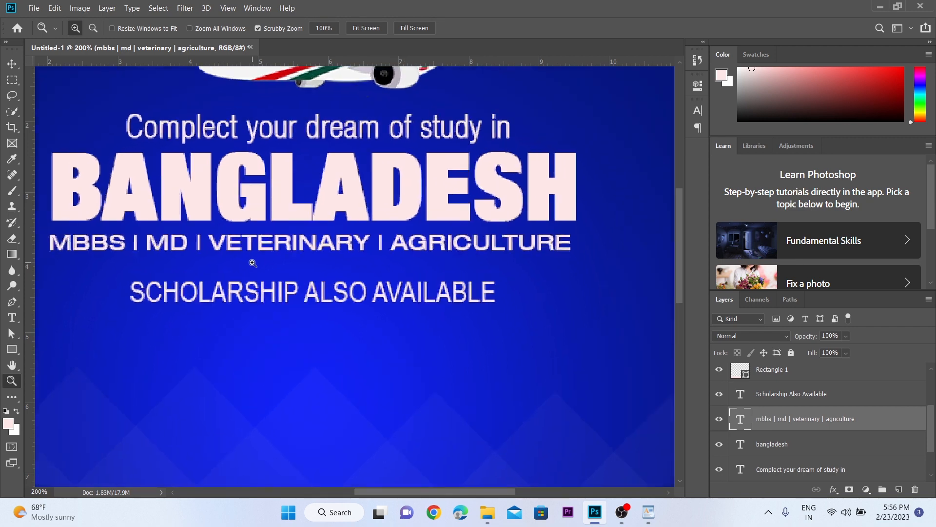
pyautogui.press('v')
pyautogui.click(300, 291)
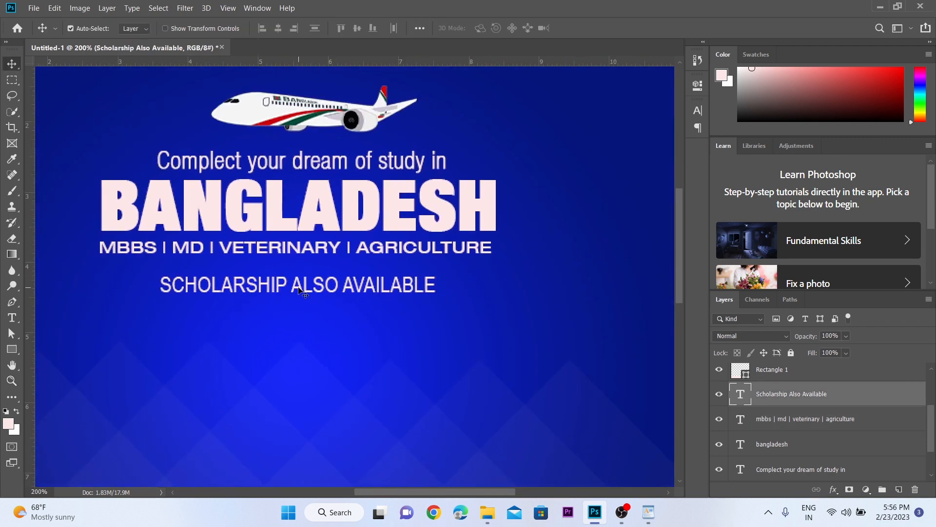
pyautogui.click(692, 115)
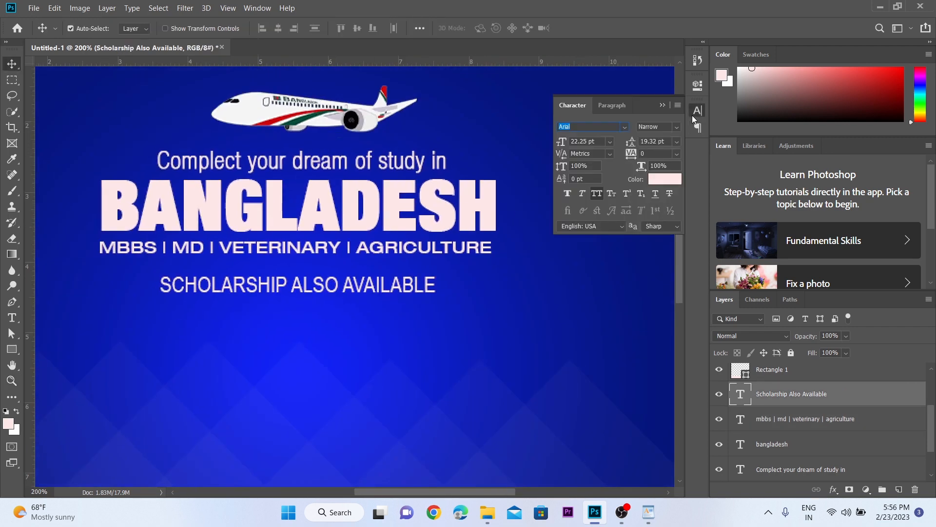
pyautogui.click(625, 127)
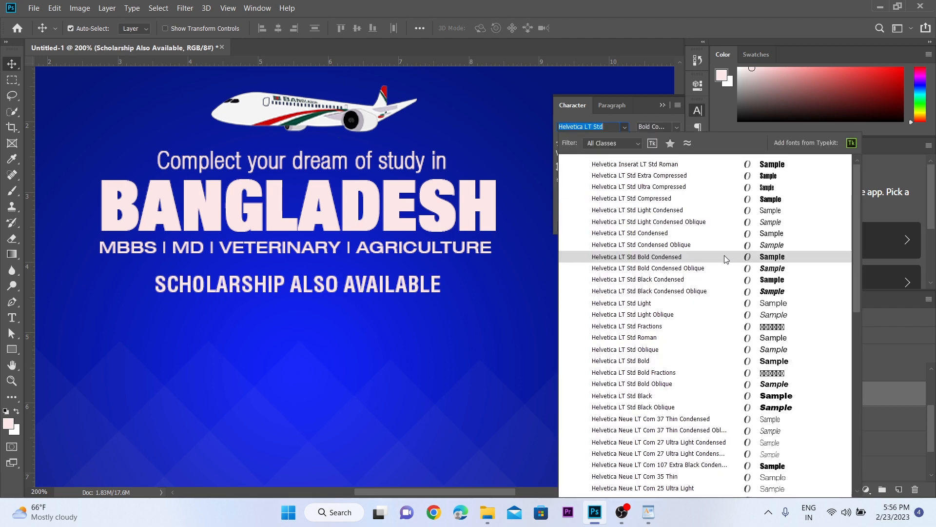
pyautogui.click(724, 257)
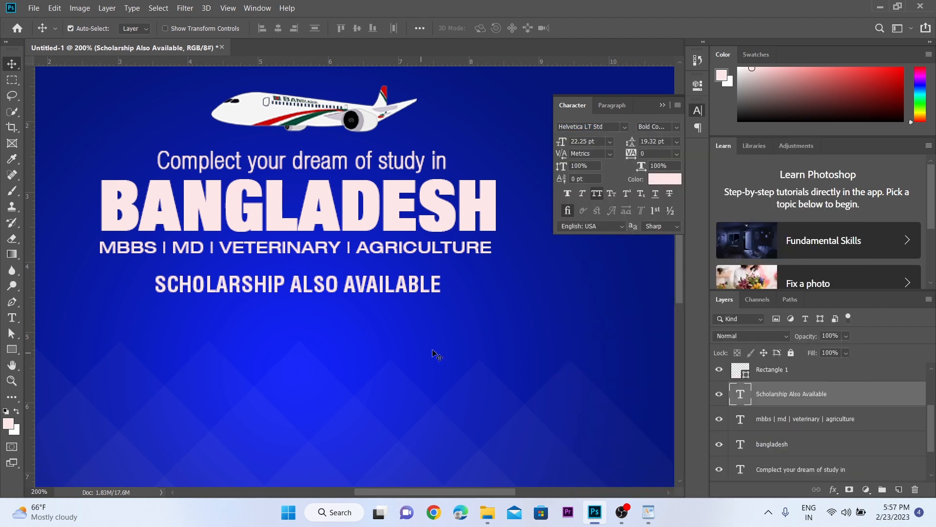
pyautogui.click(664, 105)
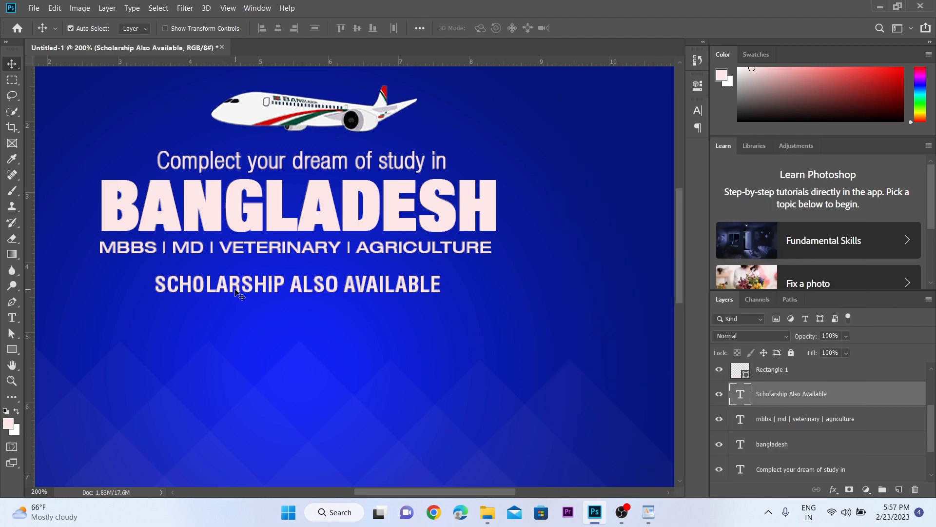
# Step: Scale the "Scholarship Also Available" line down slightly and centre it horizontally on the canvas
pyautogui.hotkey('ctrl', 't')
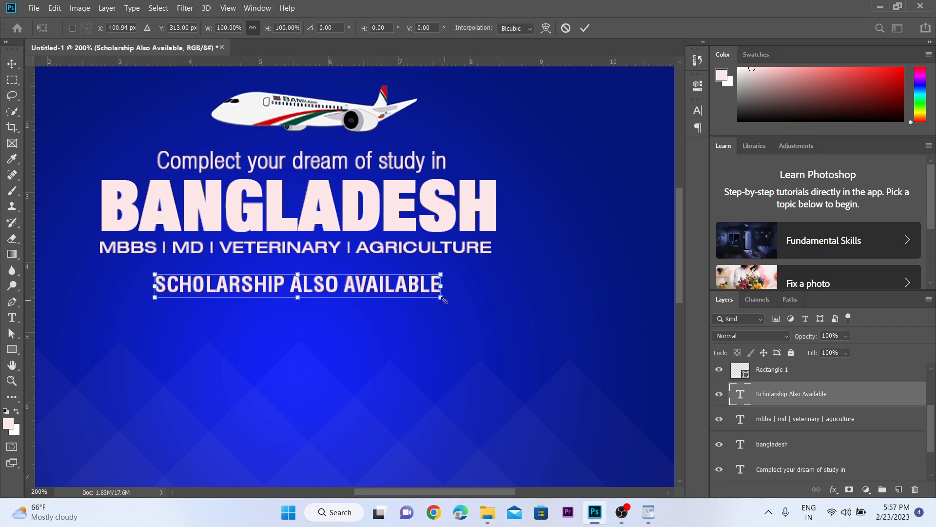
pyautogui.moveTo(442, 298); pyautogui.dragTo(404, 293)
pyautogui.press('Return')
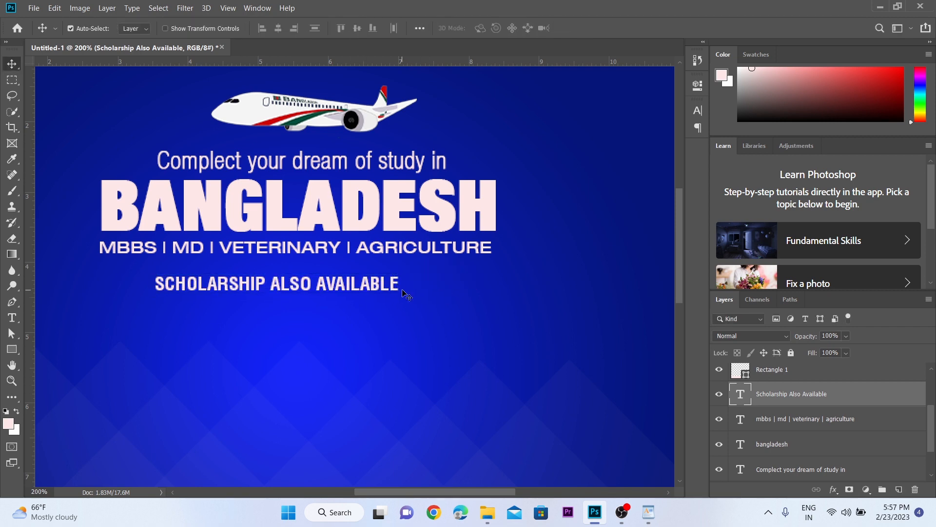
pyautogui.click(278, 28)
# Step: Enlarge the three text lines above "Scholarship Also Available" together, extending the last one close to it, and centre them horizontally on the canvas
pyautogui.press('z')
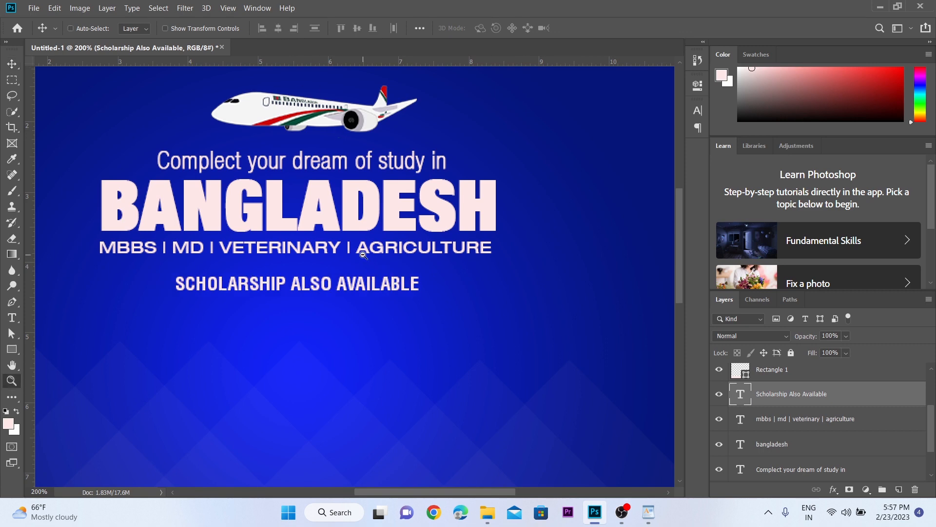
pyautogui.keyDown('alt'); pyautogui.click(363, 251); pyautogui.keyUp('alt')
pyautogui.click(382, 251)
pyautogui.click(382, 250)
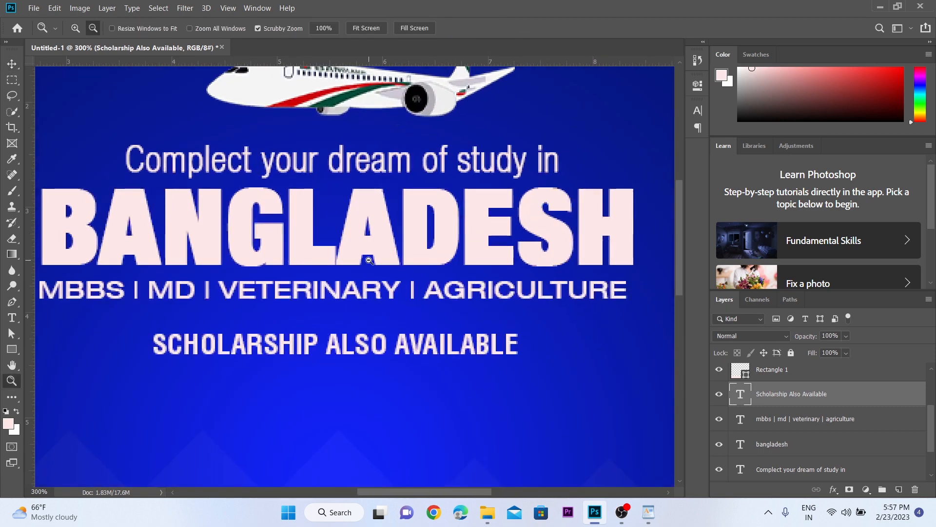
pyautogui.keyDown('alt'); pyautogui.click(382, 251); pyautogui.keyUp('alt')
pyautogui.press('v')
pyautogui.click(375, 296)
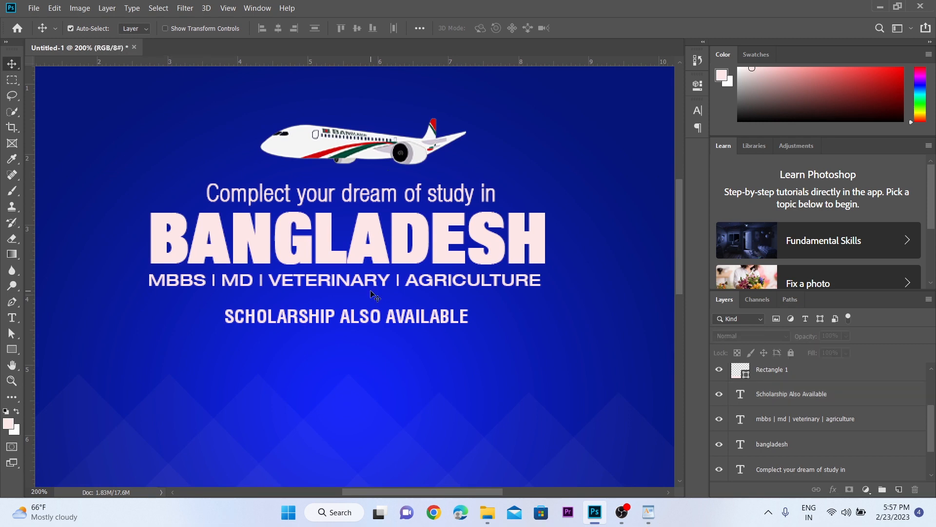
pyautogui.moveTo(375, 296); pyautogui.dragTo(335, 194)
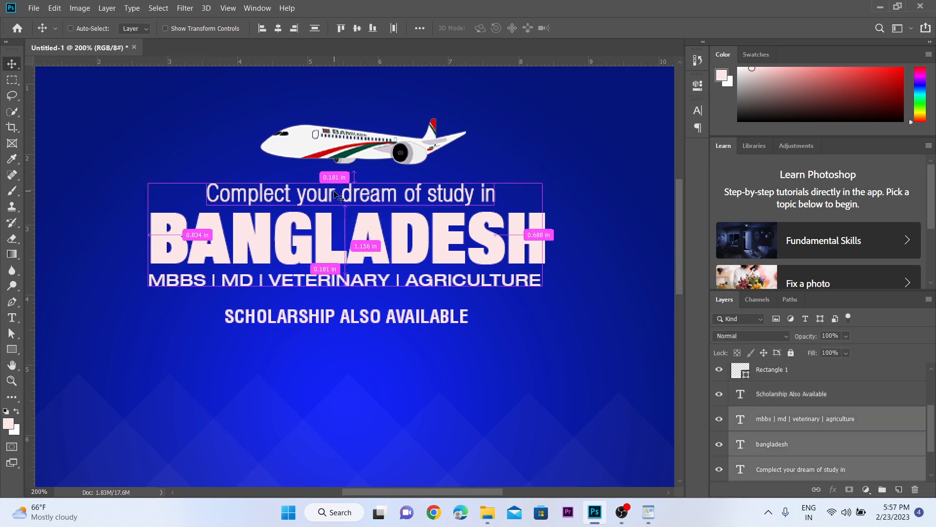
pyautogui.hotkey('ctrl', 't')
pyautogui.moveTo(545, 290); pyautogui.dragTo(594, 302)
pyautogui.press('Return')
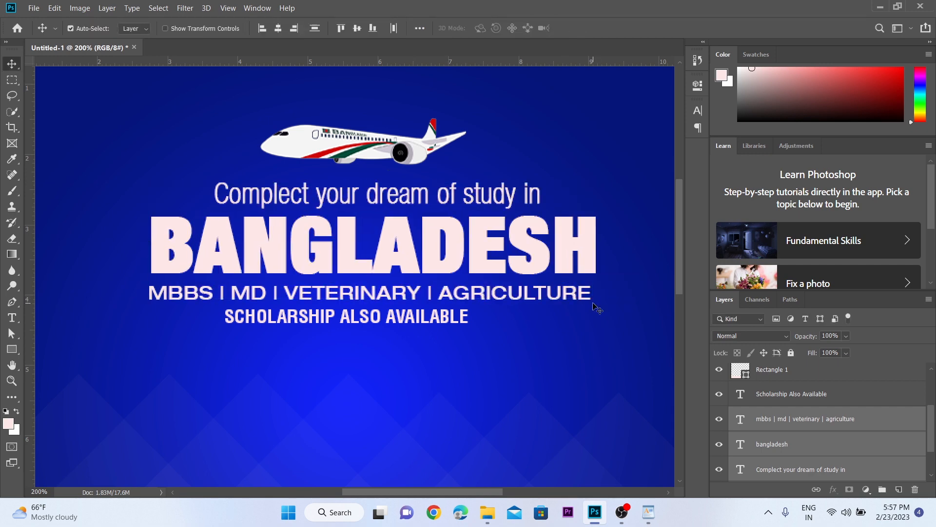
pyautogui.click(281, 30)
pyautogui.keyDown('ctrl'); pyautogui.click(589, 204); pyautogui.keyUp('ctrl')
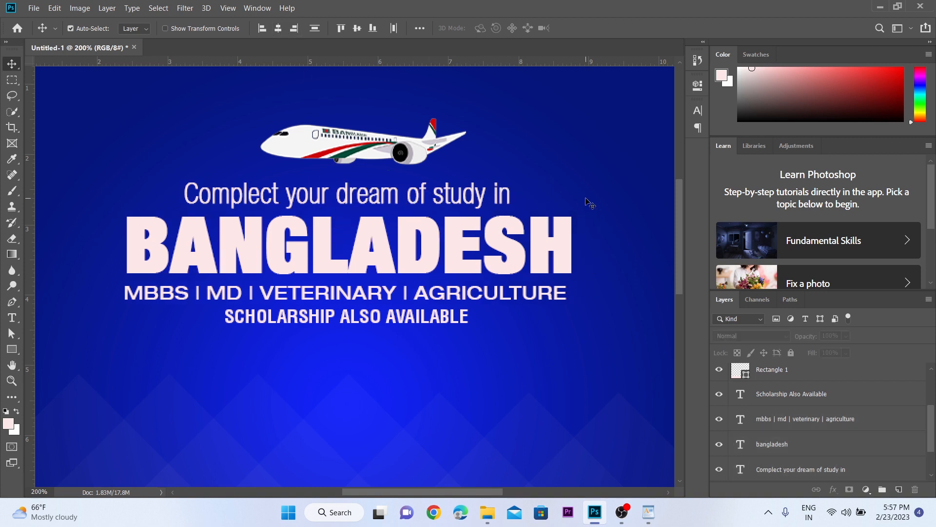
# Step: Nudge the MBBS, MD, veterinary and agriculture line slightly up, closer to BANGLADESH
pyautogui.click(488, 287)
pyautogui.press('Up')
pyautogui.press('Up')
pyautogui.press('Up')
pyautogui.press('Up')
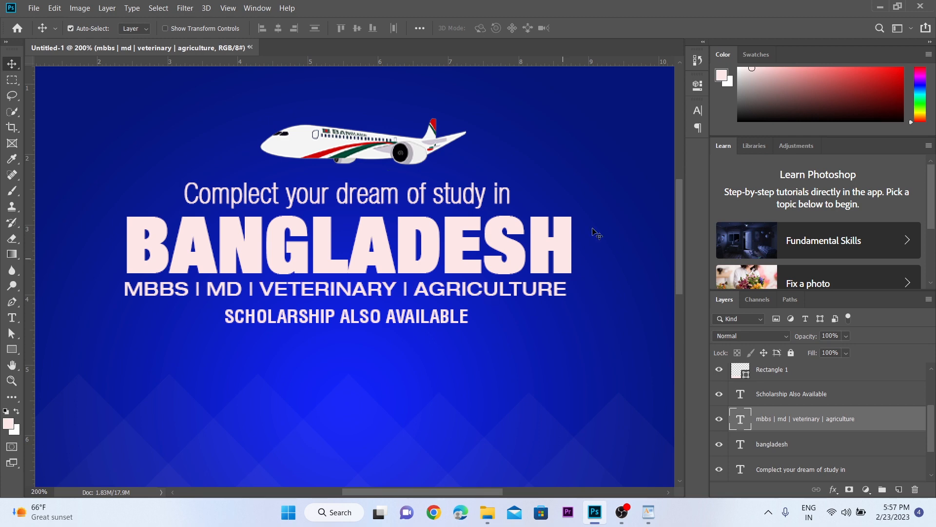
# Step: Change the font of the MBBS, MD, veterinary and agriculture line to Helvetica Neue LT Com 107 Extra Black Condensed
pyautogui.click(697, 111)
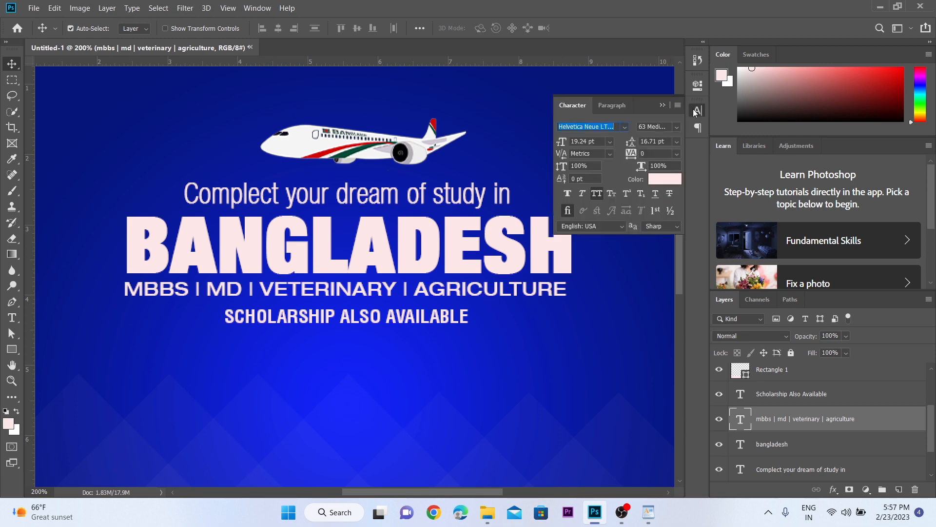
pyautogui.click(625, 128)
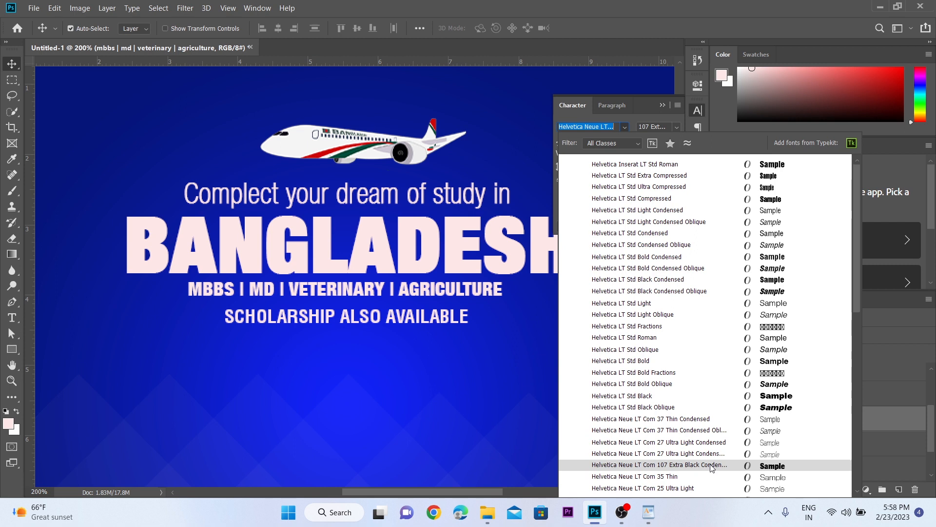
pyautogui.click(712, 466)
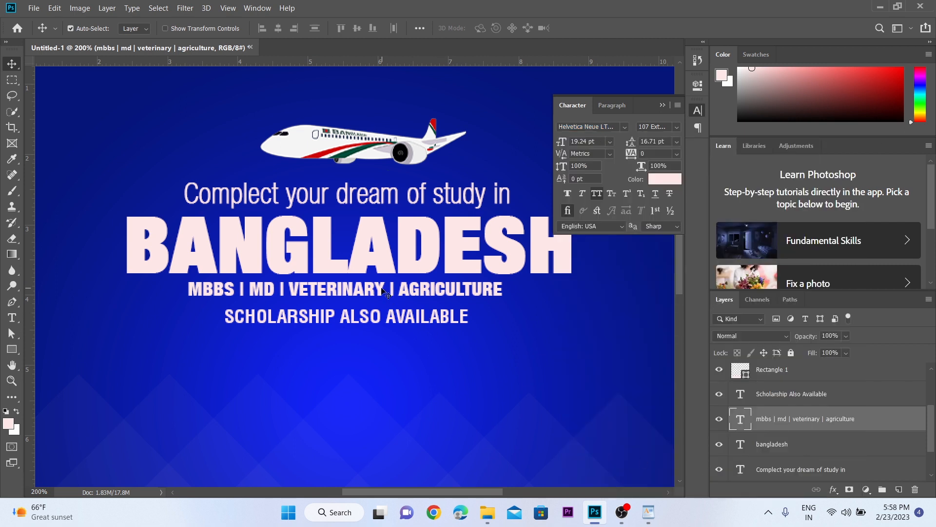
# Step: Enlarge the MBBS, MD, veterinary and agriculture line proportionally until it spans nearly the full width of BANGLADESH
pyautogui.hotkey('ctrl', 't')
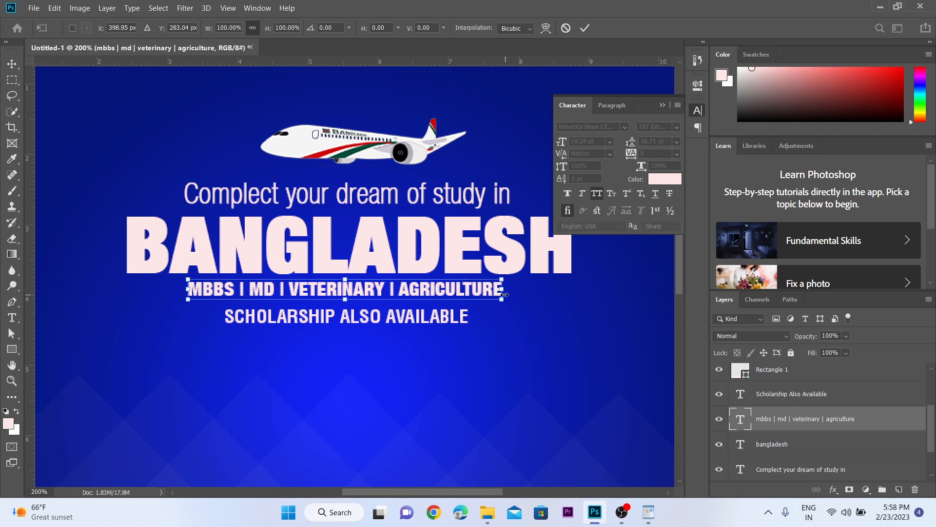
pyautogui.moveTo(504, 301); pyautogui.dragTo(572, 305)
pyautogui.moveTo(186, 310); pyautogui.dragTo(129, 315)
pyautogui.press('Return')
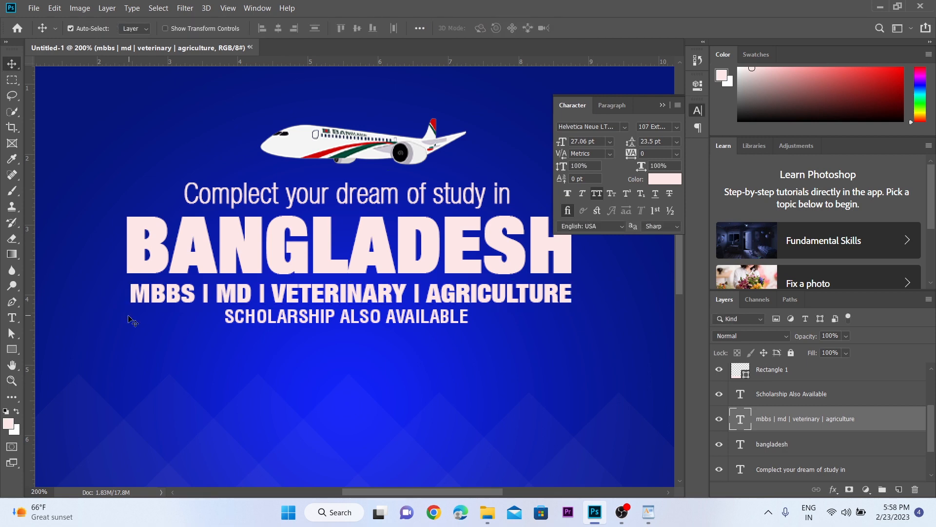
# Step: Nudge the "Scholarship Also Available" line slightly down from the line above it
pyautogui.press('z')
pyautogui.keyDown('alt'); pyautogui.click(197, 277); pyautogui.keyUp('alt')
pyautogui.moveTo(321, 260); pyautogui.dragTo(177, 262)
pyautogui.keyDown('ctrl'); pyautogui.click(335, 253); pyautogui.keyUp('ctrl')
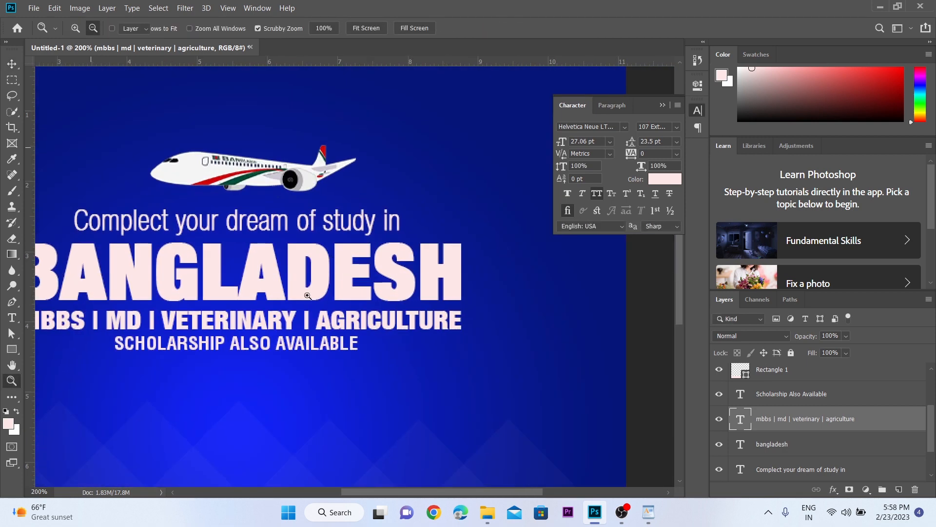
pyautogui.moveTo(240, 357); pyautogui.dragTo(290, 321)
pyautogui.click(286, 310)
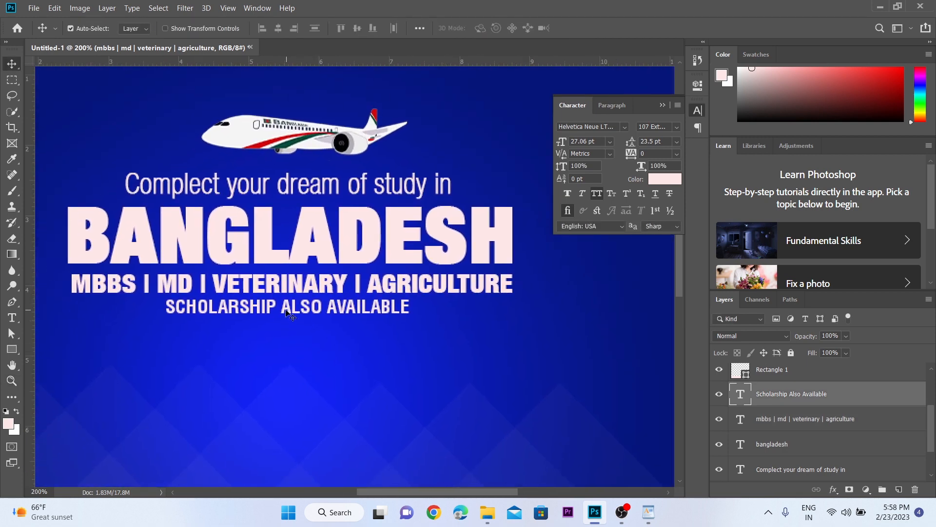
pyautogui.press('Down')
pyautogui.press('Down')
pyautogui.press('Up')
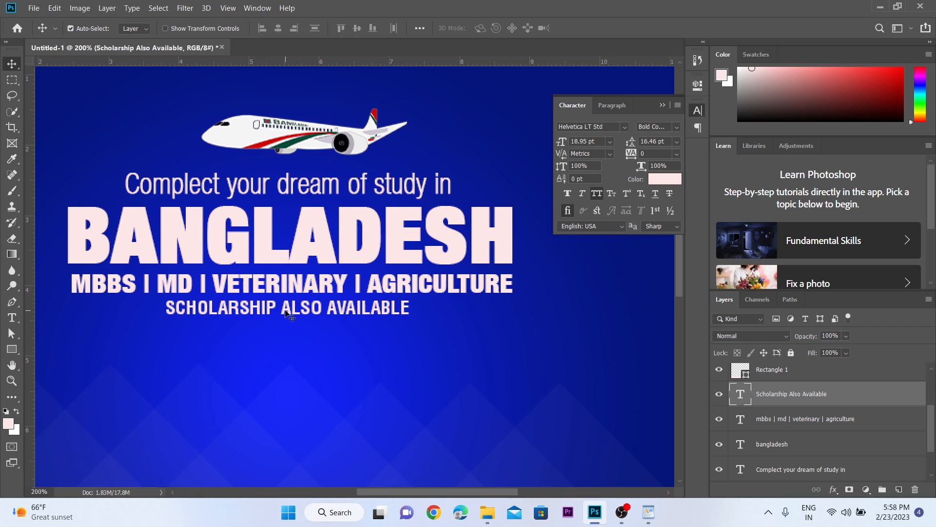
# Step: Select the text lines together and distribute them with even vertical spacing
pyautogui.hotkey('alt', 'space')
pyautogui.keyDown('alt'); pyautogui.click(286, 310); pyautogui.keyUp('alt')
pyautogui.moveTo(360, 311); pyautogui.dragTo(330, 236)
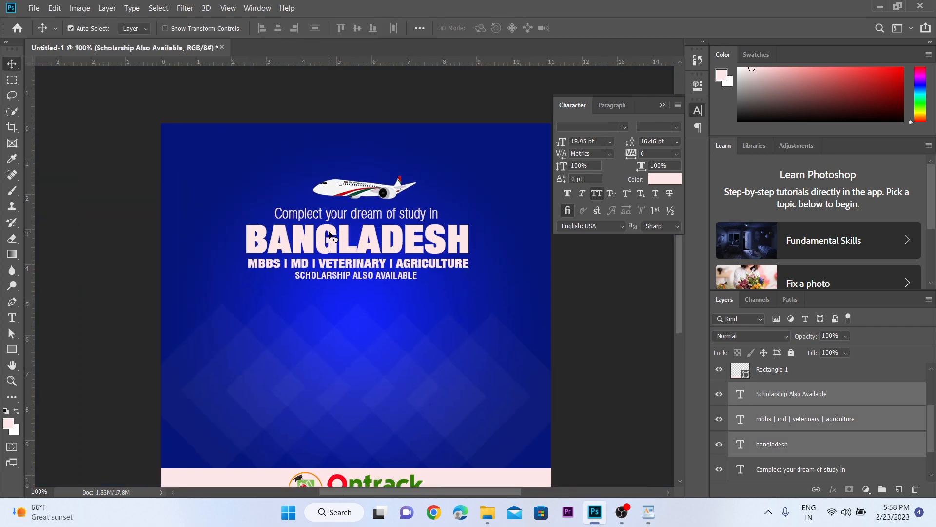
pyautogui.click(316, 29)
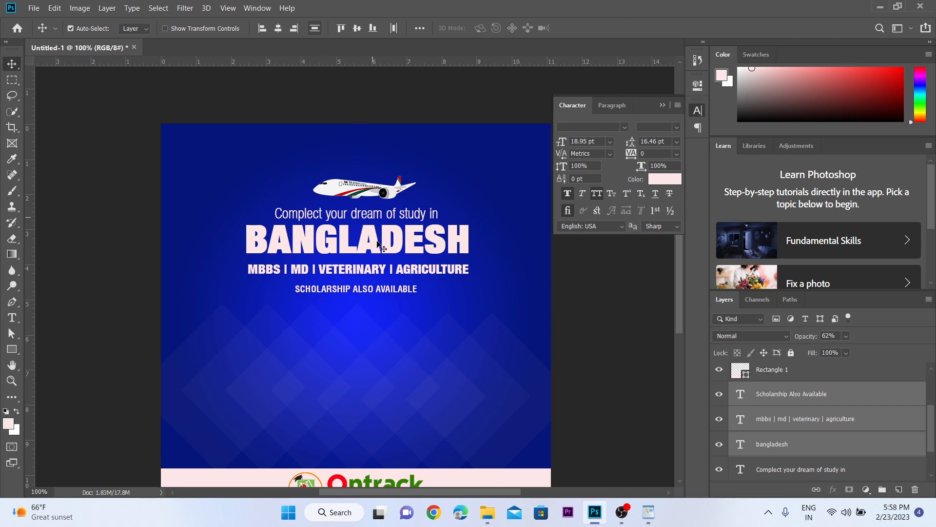
pyautogui.hotkey('ctrl', 'space')
pyautogui.keyDown('ctrl'); pyautogui.click(382, 249); pyautogui.keyUp('ctrl')
pyautogui.hotkey('alt', 'space')
pyautogui.keyDown('alt'); pyautogui.click(334, 257); pyautogui.keyUp('alt')
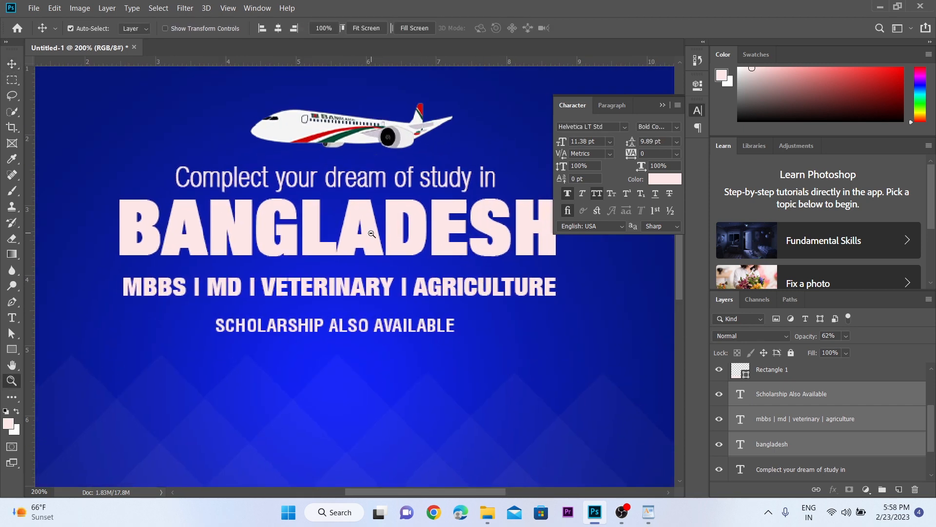
pyautogui.click(341, 307)
pyautogui.moveTo(341, 327); pyautogui.dragTo(302, 213)
pyautogui.hotkey('shift', 'Down')
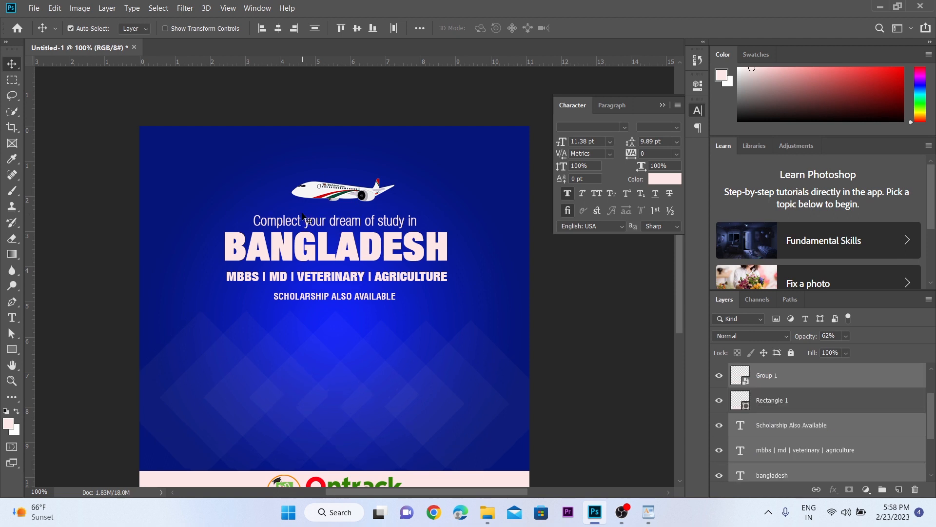
pyautogui.hotkey('shift', 'Up')
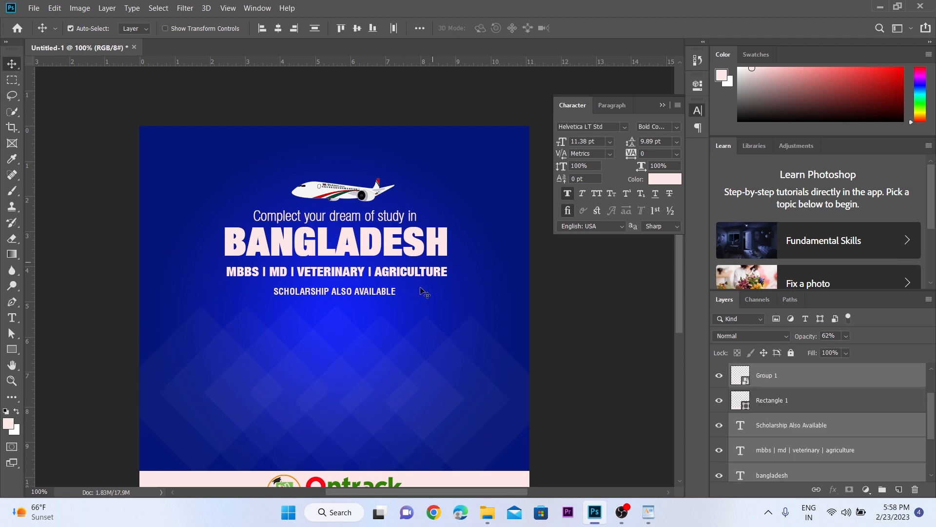
# Step: Lock the faint diamond pattern layer, Group 1, against editing
pyautogui.click(427, 377)
pyautogui.click(462, 378)
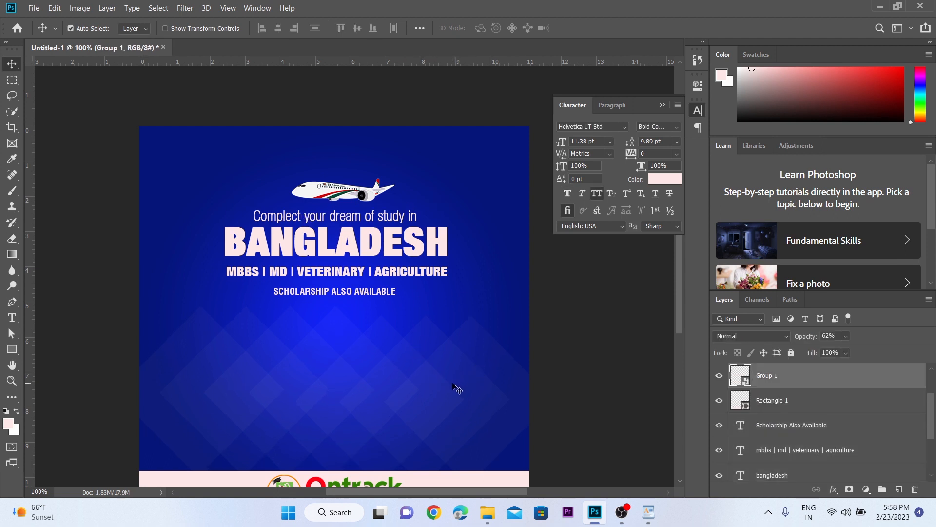
pyautogui.click(791, 353)
# Step: Select all the text lines below the plane and nudge them slightly down together
pyautogui.moveTo(361, 321); pyautogui.dragTo(297, 222)
pyautogui.press('Down')
pyautogui.press('Down')
pyautogui.press('Down')
pyautogui.press('Down')
pyautogui.press('Down')
pyautogui.press('Down')
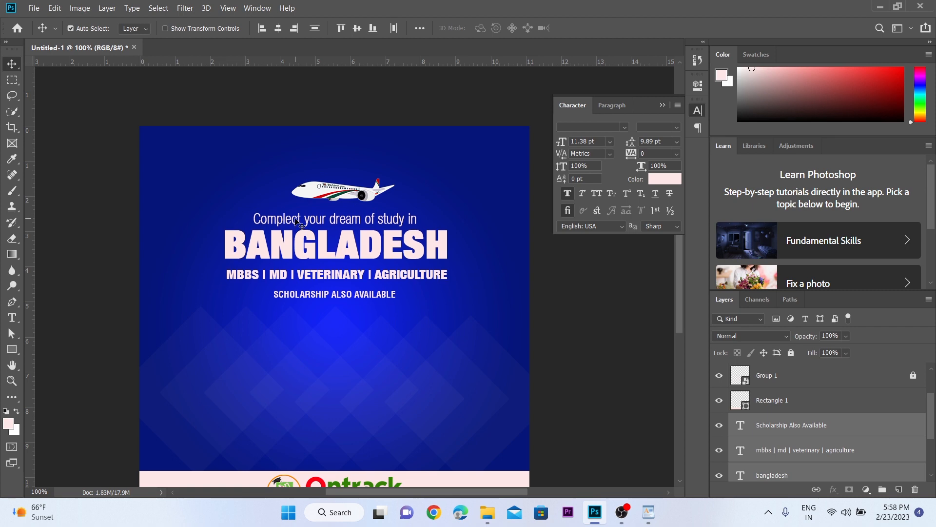
# Step: Nudge the MBBS, MD, veterinary and agriculture line up until it sits close beneath BANGLADESH
pyautogui.click(469, 275)
pyautogui.hotkey('ctrl', 'space')
pyautogui.keyDown('ctrl'); pyautogui.click(379, 271); pyautogui.keyUp('ctrl')
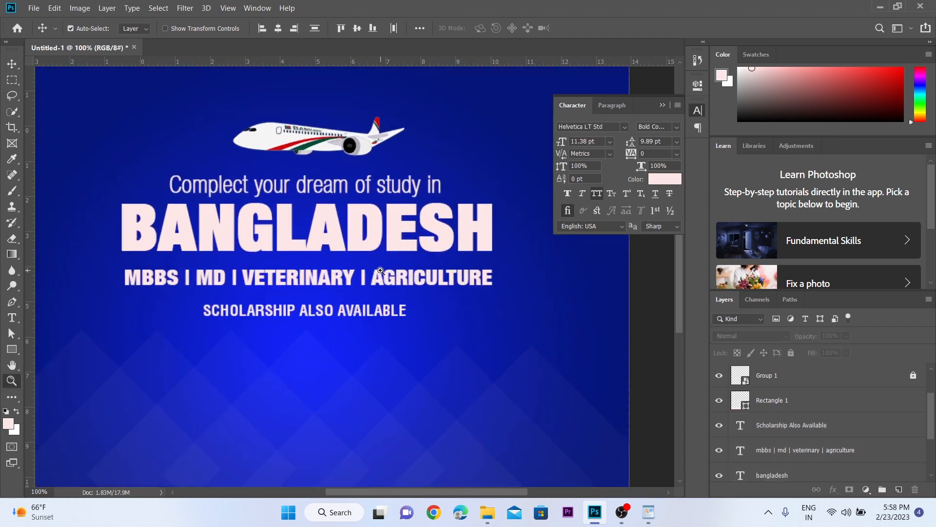
pyautogui.click(313, 278)
pyautogui.press('Up')
pyautogui.press('Up')
pyautogui.press('Up')
pyautogui.press('Up')
pyautogui.press('Up')
pyautogui.press('Up')
pyautogui.press('Up')
pyautogui.press('Up')
pyautogui.press('Up')
pyautogui.press('Up')
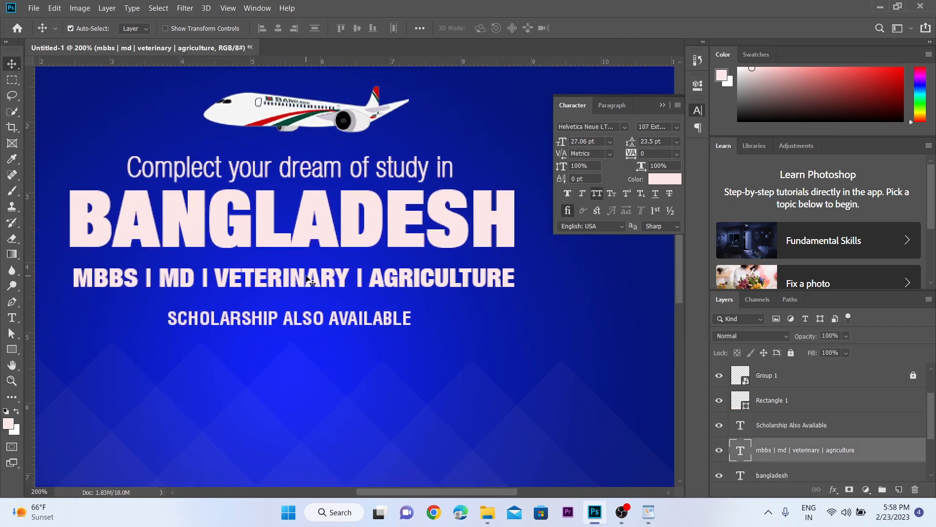
# Step: Nudge the "Scholarship Also Available" line up until it sits close beneath the MBBS line
pyautogui.click(303, 320)
pyautogui.press('Up')
pyautogui.press('Up')
pyautogui.press('Up')
pyautogui.press('Up')
pyautogui.press('Up')
pyautogui.press('Up')
pyautogui.press('Up')
pyautogui.press('Up')
pyautogui.press('Up')
pyautogui.press('Up')
pyautogui.press('Up')
pyautogui.press('Up')
pyautogui.press('Up')
pyautogui.press('Up')
pyautogui.press('Up')
pyautogui.press('Up')
pyautogui.press('Up')
pyautogui.press('Up')
pyautogui.press('Up')
pyautogui.press('Up')
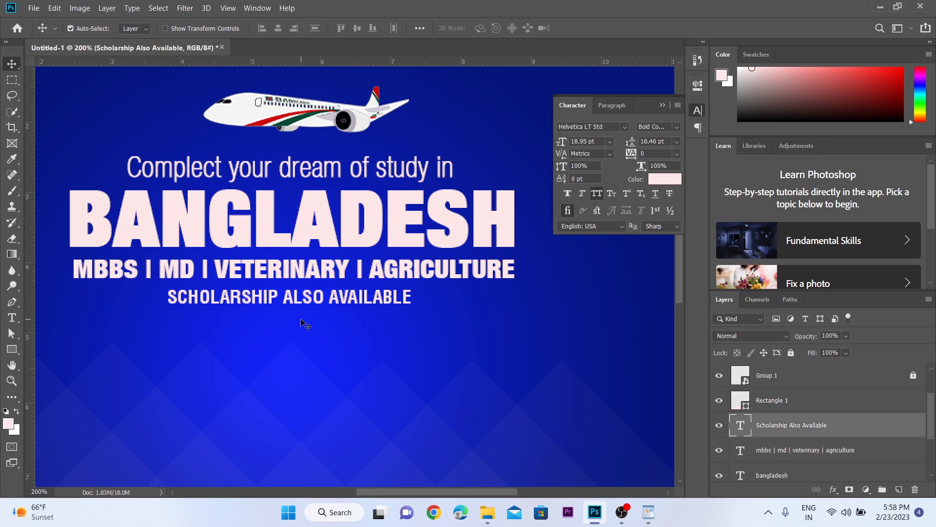
# Step: Place the Nurse image from the Picture folder into the post at its original size
pyautogui.hotkey('ctrl', '-')
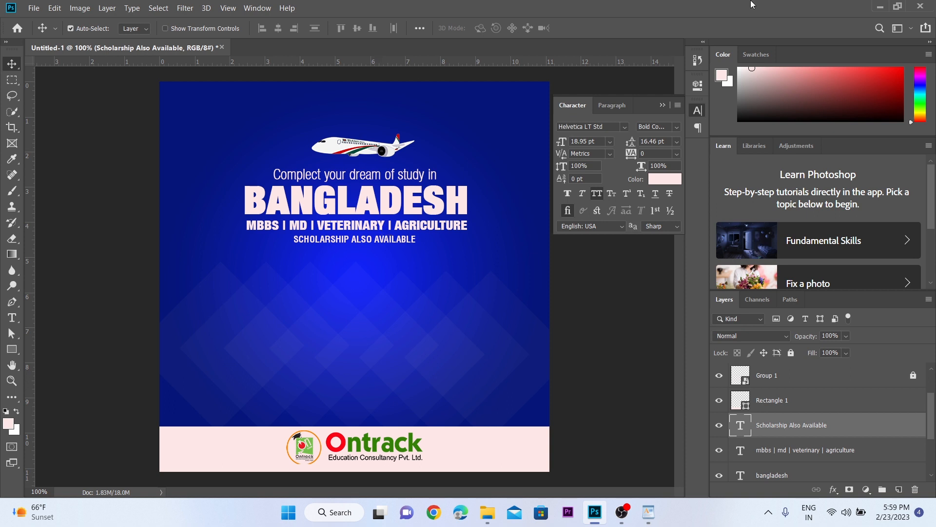
pyautogui.click(880, 8)
pyautogui.click(449, 195)
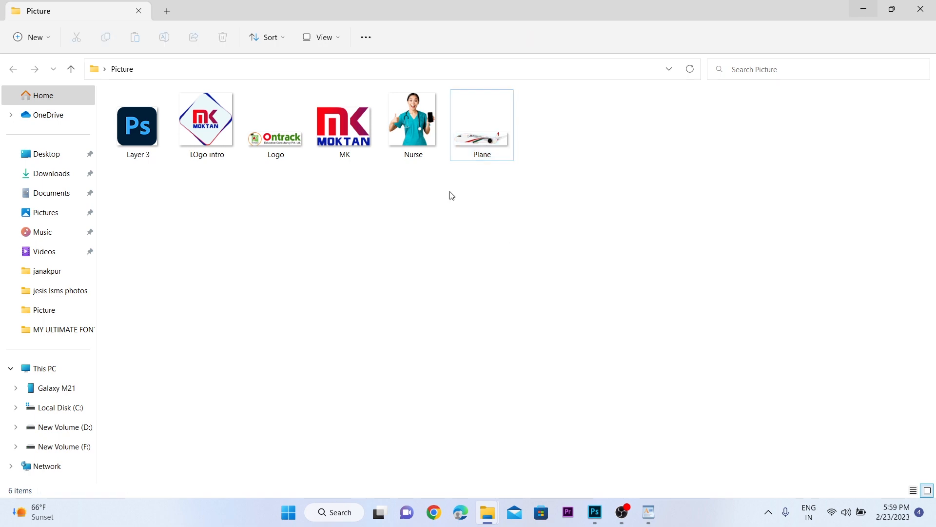
pyautogui.click(405, 127)
pyautogui.moveTo(416, 141); pyautogui.dragTo(391, 355)
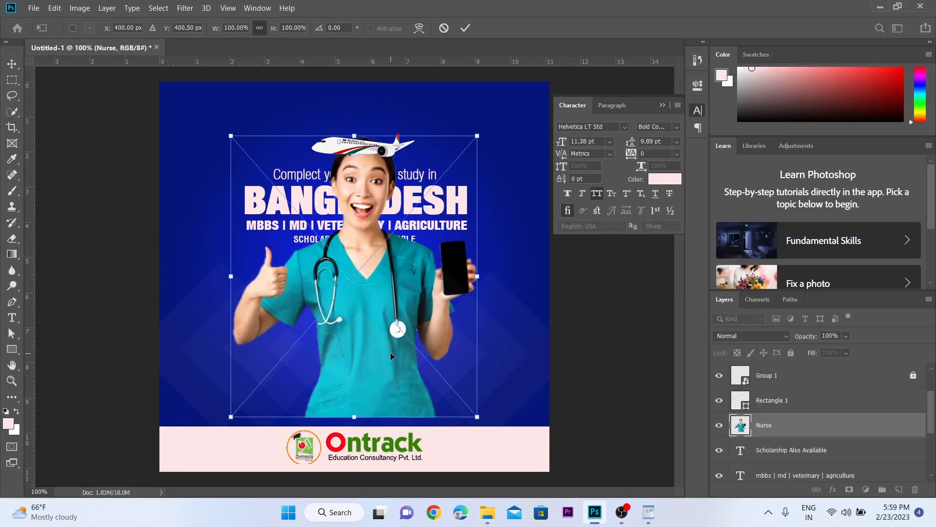
pyautogui.press('Return')
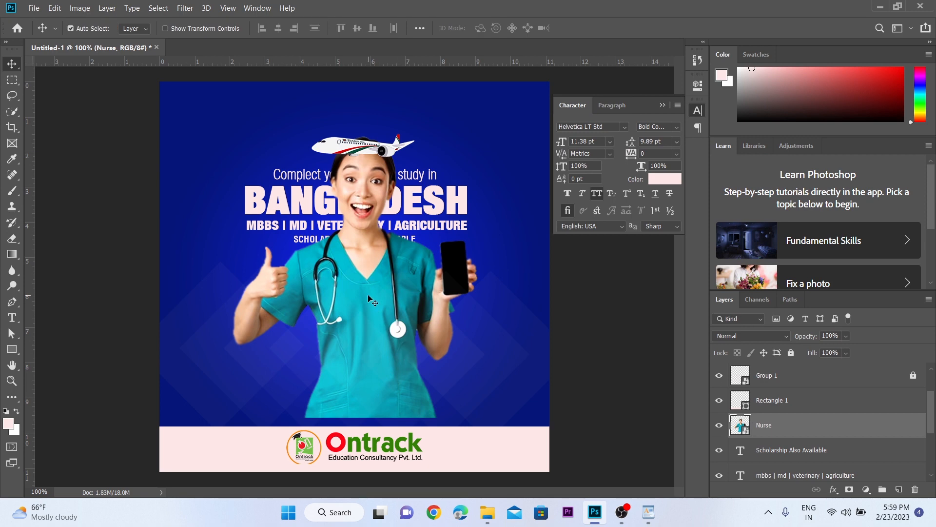
# Step: Move the nurse photo down behind the footer and scale it down so the head sits just below the scholarship line
pyautogui.moveTo(368, 299); pyautogui.dragTo(363, 352)
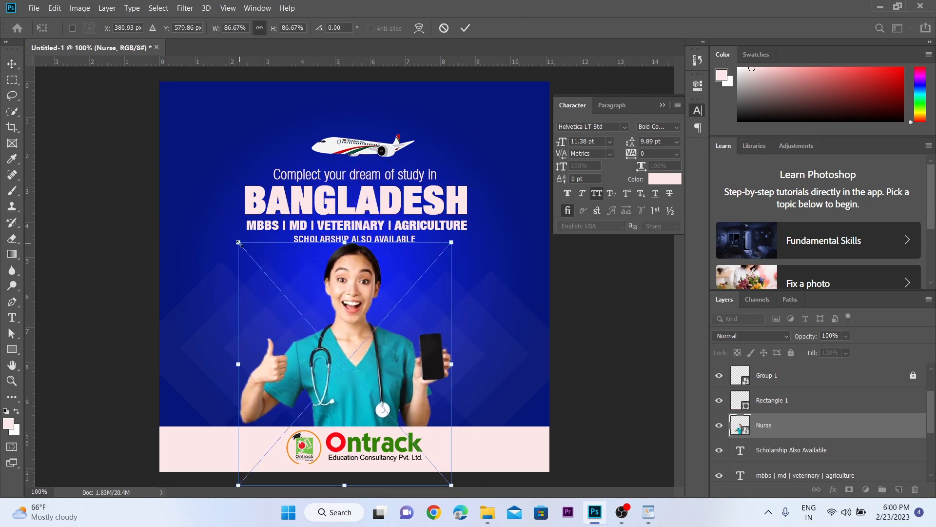
pyautogui.moveTo(238, 243); pyautogui.dragTo(237, 242)
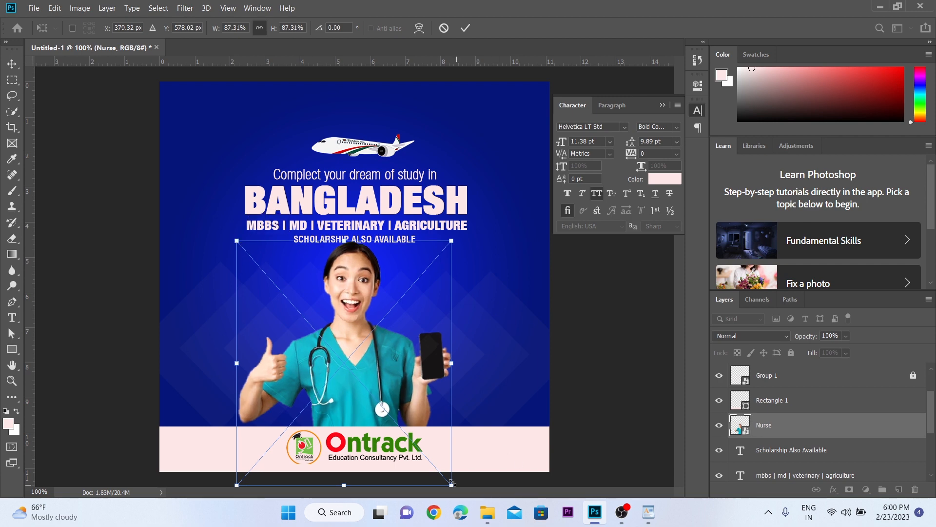
pyautogui.moveTo(451, 483); pyautogui.dragTo(454, 484)
pyautogui.press('Return')
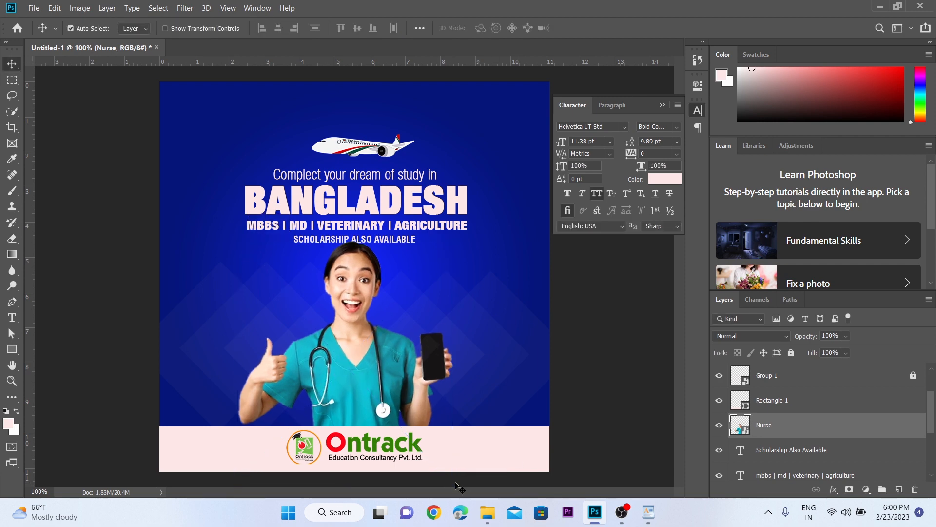
# Step: Centre the nurse photo horizontally on the canvas and clear the selection
pyautogui.hotkey('ctrl', 'a')
pyautogui.click(278, 29)
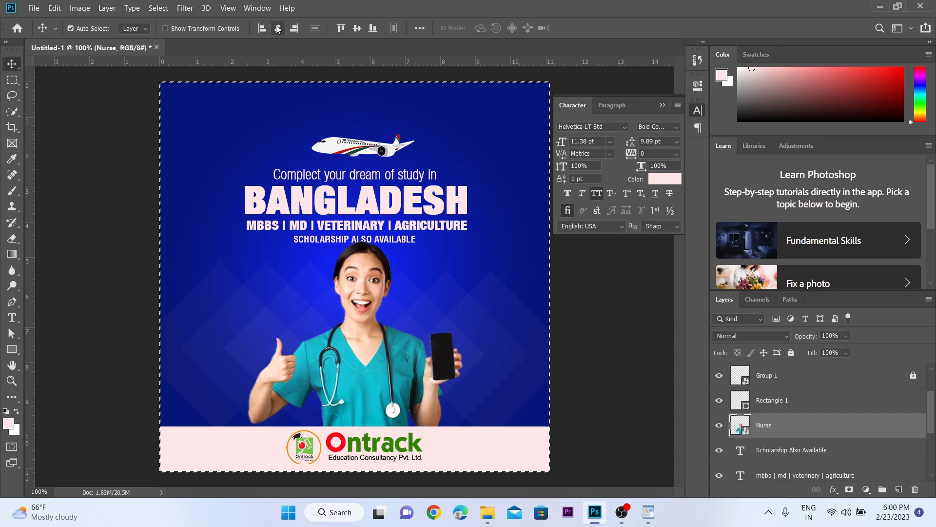
pyautogui.hotkey('ctrl', 'd')
# Step: Move the plane and the four text lines up together to leave a gap above the nurse's head
pyautogui.hotkey('ctrl', 'space')
pyautogui.moveTo(356, 178); pyautogui.dragTo(402, 177)
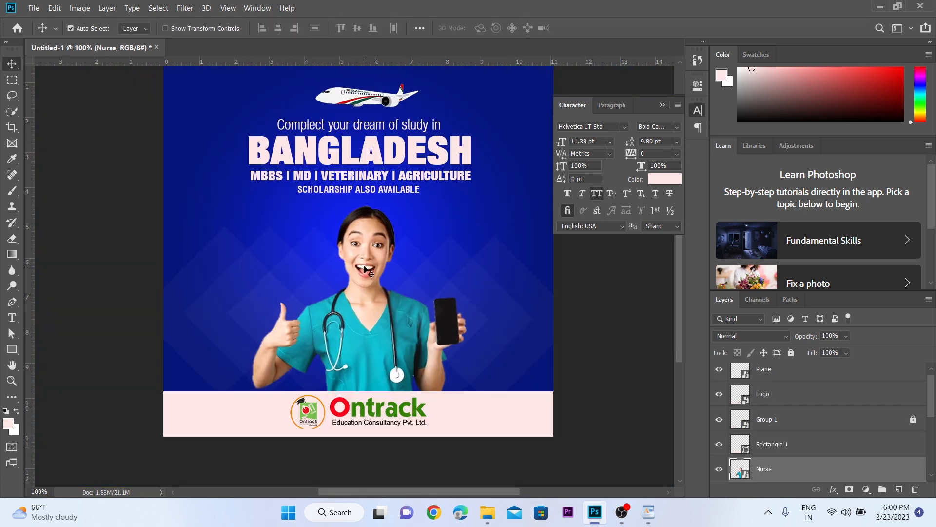
pyautogui.hotkey('ctrl', 'space')
pyautogui.click(354, 242)
pyautogui.moveTo(330, 186); pyautogui.dragTo(347, 297)
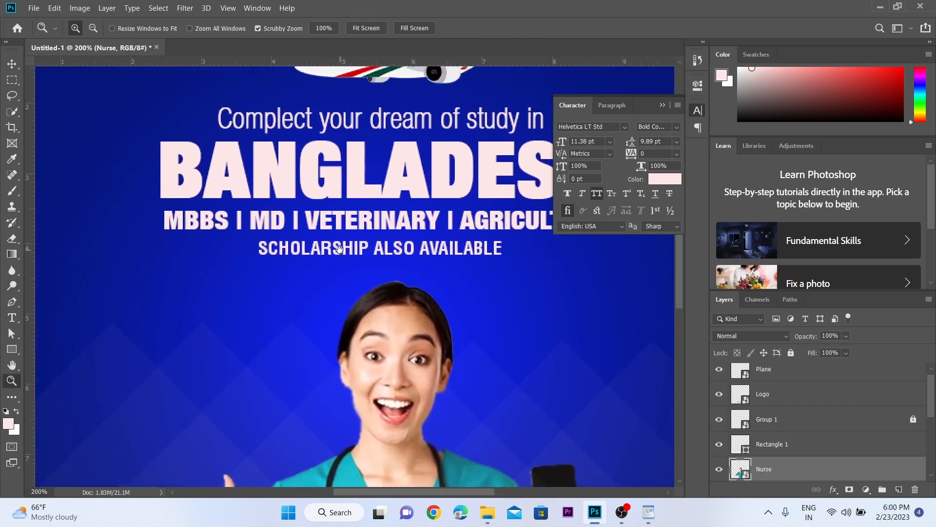
# Step: Select the MBBS line and sample the orange of the footer logo's ring as the foreground colour
pyautogui.click(336, 226)
pyautogui.scroll(-6, 349, 248)
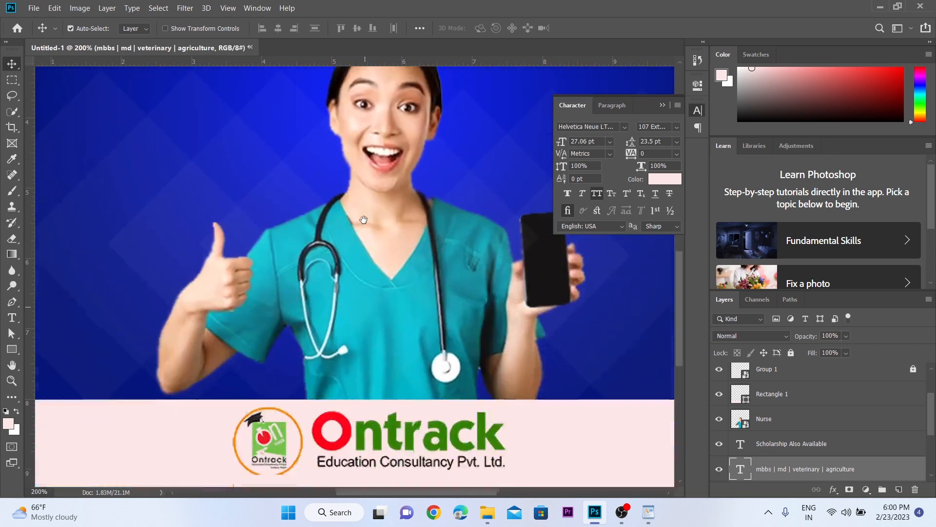
pyautogui.hotkey('ctrl', 'space')
pyautogui.moveTo(317, 352); pyautogui.dragTo(317, 278)
pyautogui.press('i')
pyautogui.click(286, 197)
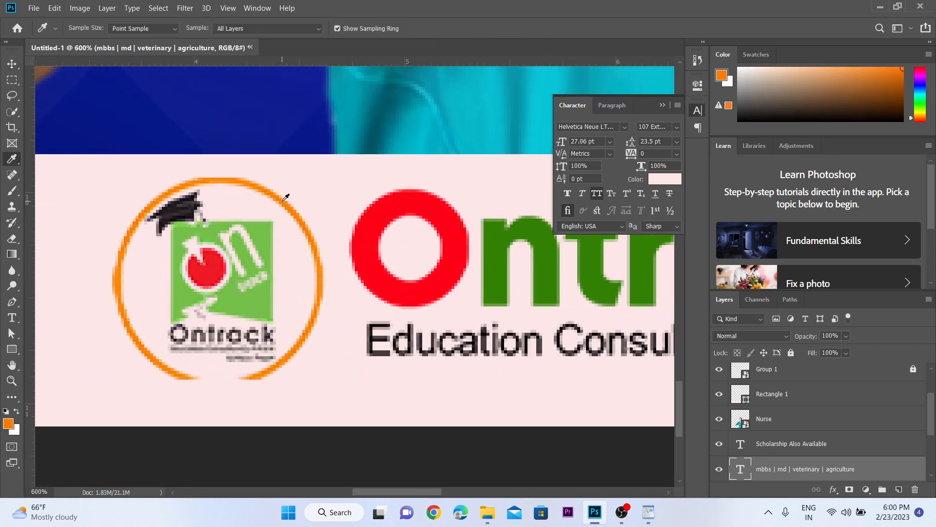
# Step: Shift the foreground colour's hue to yellow (fcdb00) and fill the MBBS, MD, veterinary and agriculture line with it
pyautogui.click(6, 426)
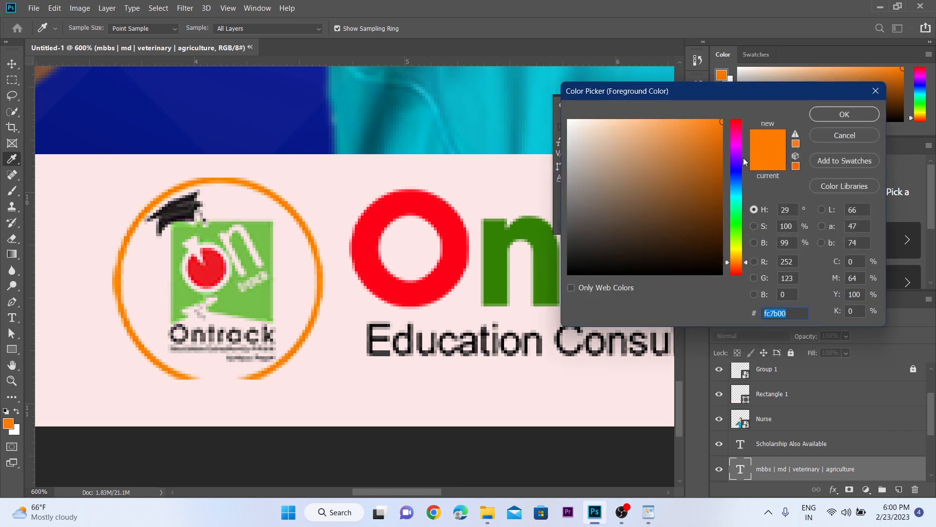
pyautogui.click(737, 253)
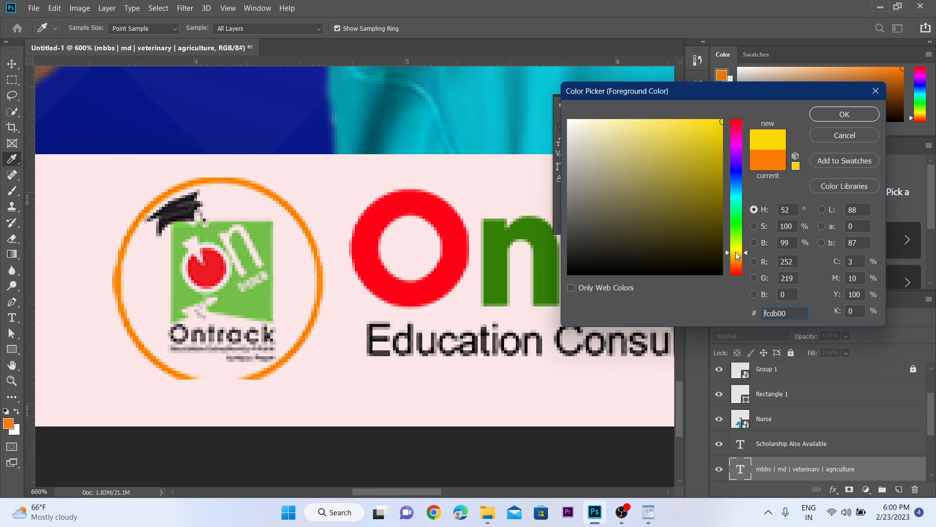
pyautogui.click(824, 117)
pyautogui.press('z')
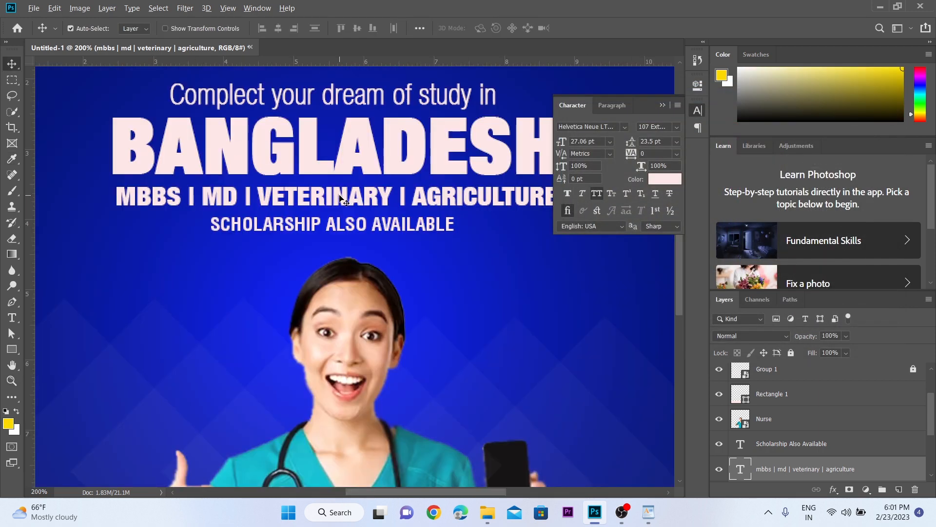
pyautogui.hotkey('alt', 'BackSpace')
pyautogui.press('z')
pyautogui.keyDown('alt'); pyautogui.click(352, 199); pyautogui.keyUp('alt')
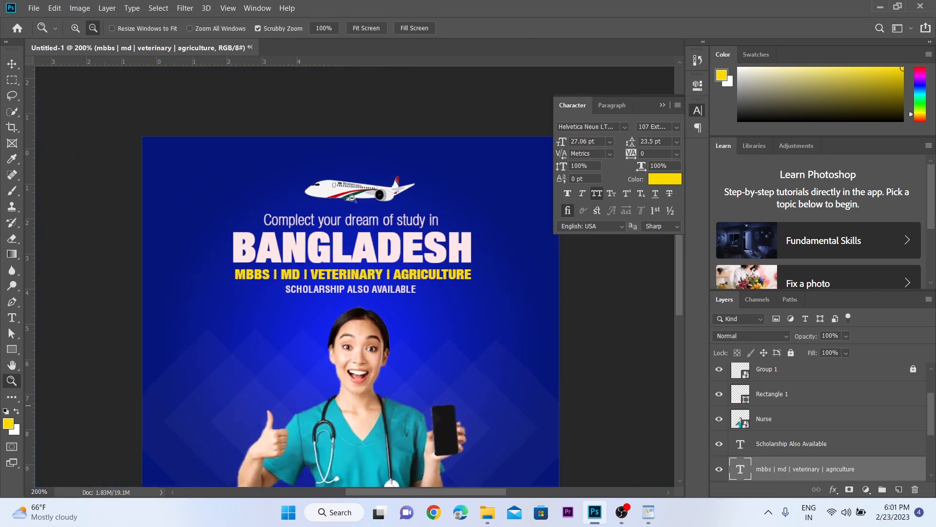
pyautogui.moveTo(352, 198); pyautogui.dragTo(329, 190)
pyautogui.click(336, 191)
pyautogui.click(340, 238)
pyautogui.keyDown('alt'); pyautogui.click(368, 267); pyautogui.keyUp('alt')
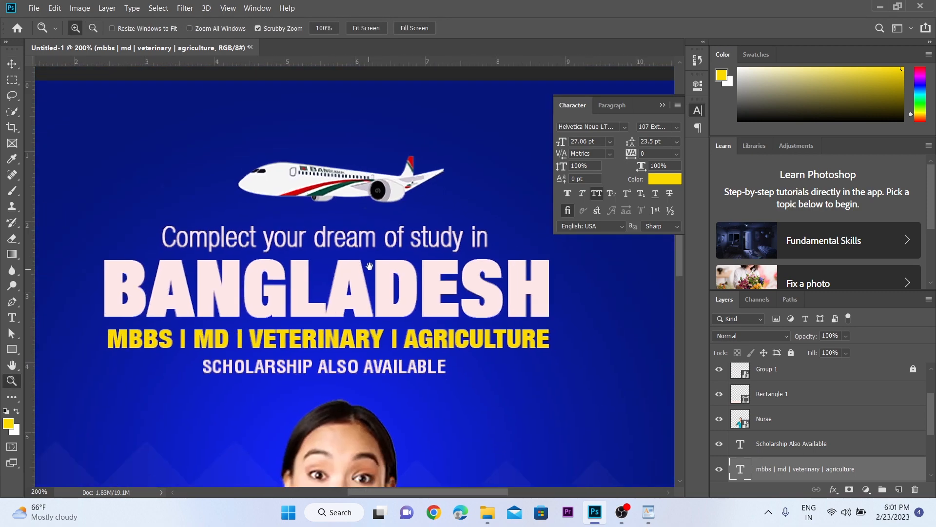
# Step: Draw a solid custom-shape triangle about 57 x 49 px on the footer strip, left of the logo
pyautogui.moveTo(369, 266); pyautogui.dragTo(308, 232)
pyautogui.keyDown('alt'); pyautogui.click(368, 259); pyautogui.keyUp('alt')
pyautogui.click(306, 261)
pyautogui.click(272, 346)
pyautogui.keyDown('alt'); pyautogui.click(272, 347); pyautogui.keyUp('alt')
pyautogui.keyDown('alt'); pyautogui.click(272, 348); pyautogui.keyUp('alt')
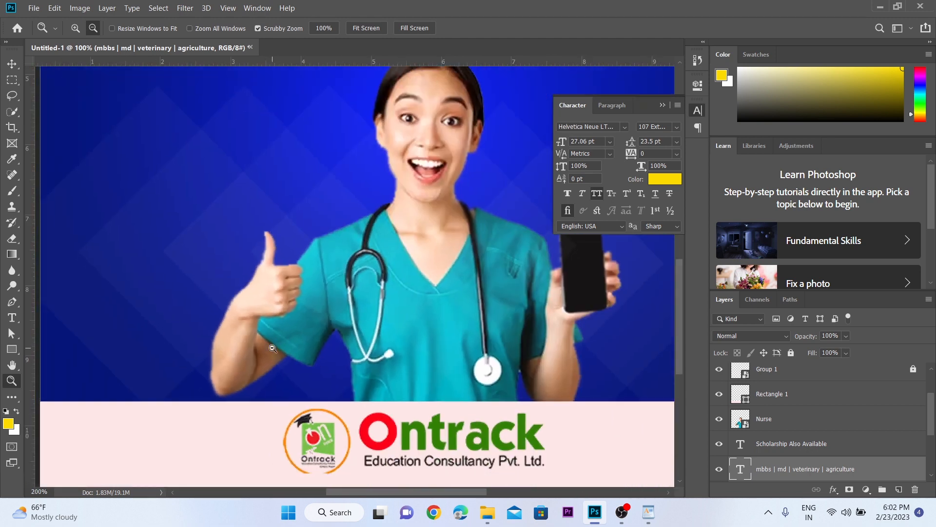
pyautogui.press('v')
pyautogui.click(281, 334)
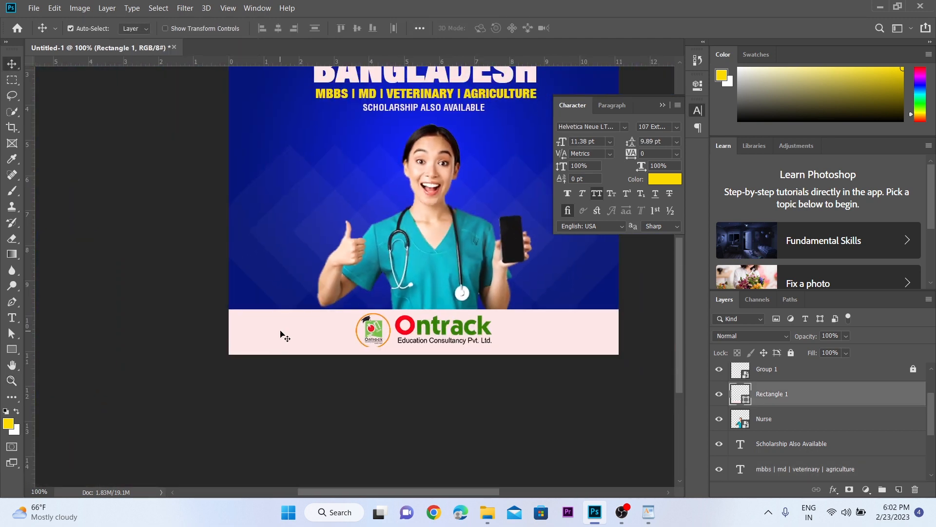
pyautogui.click(11, 351)
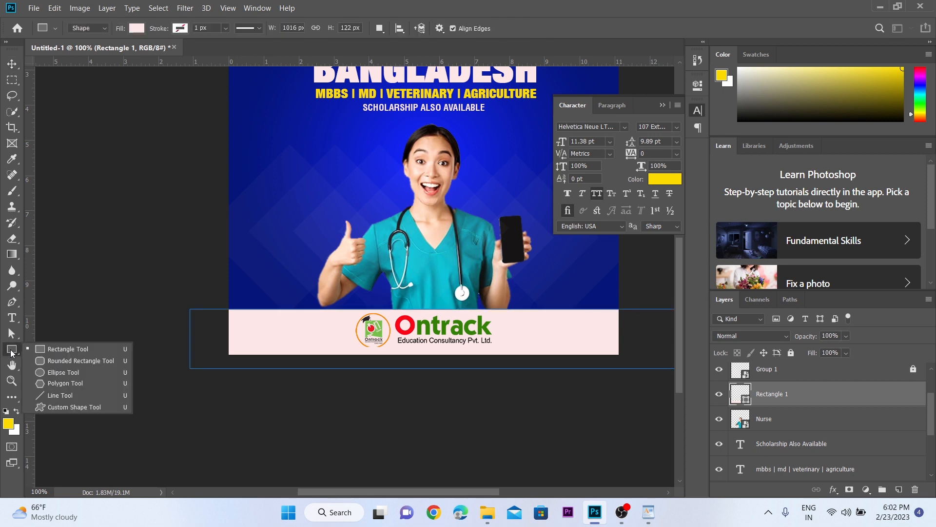
pyautogui.click(60, 407)
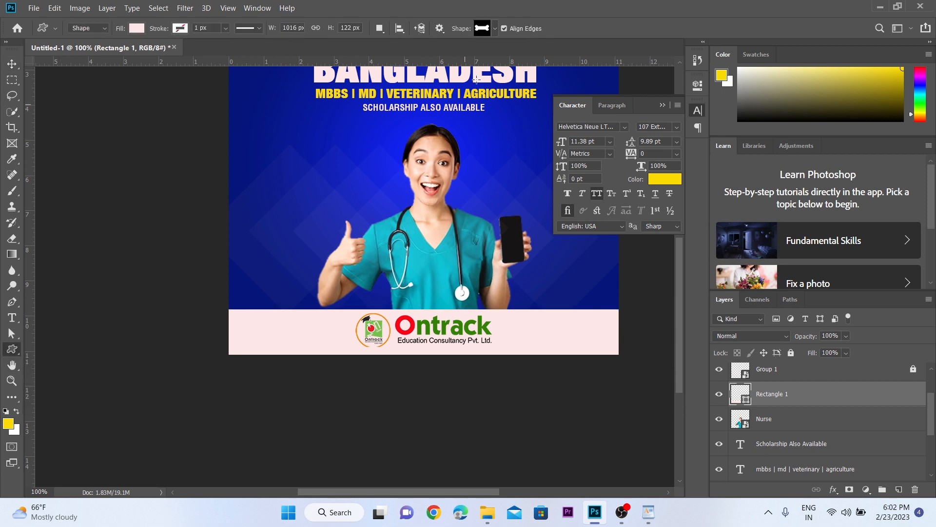
pyautogui.click(495, 28)
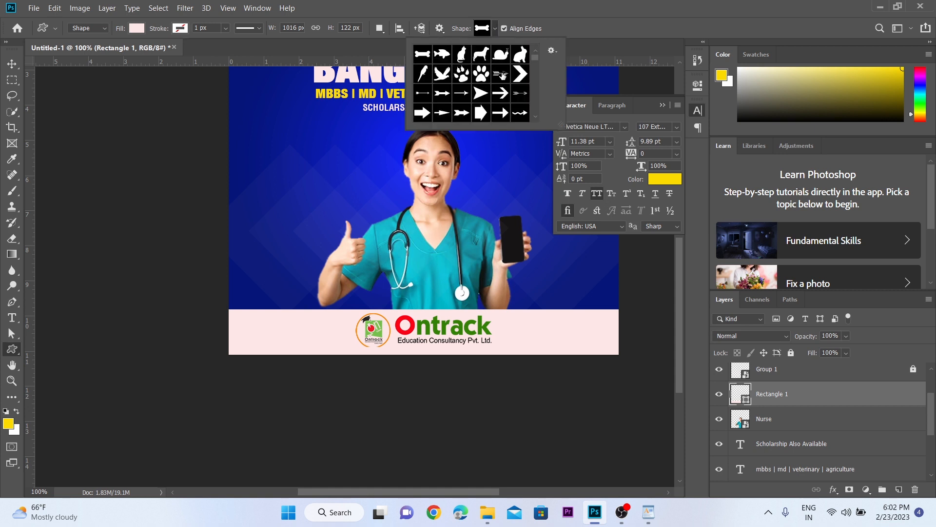
pyautogui.scroll(-4, 502, 76)
pyautogui.scroll(-6, 503, 75)
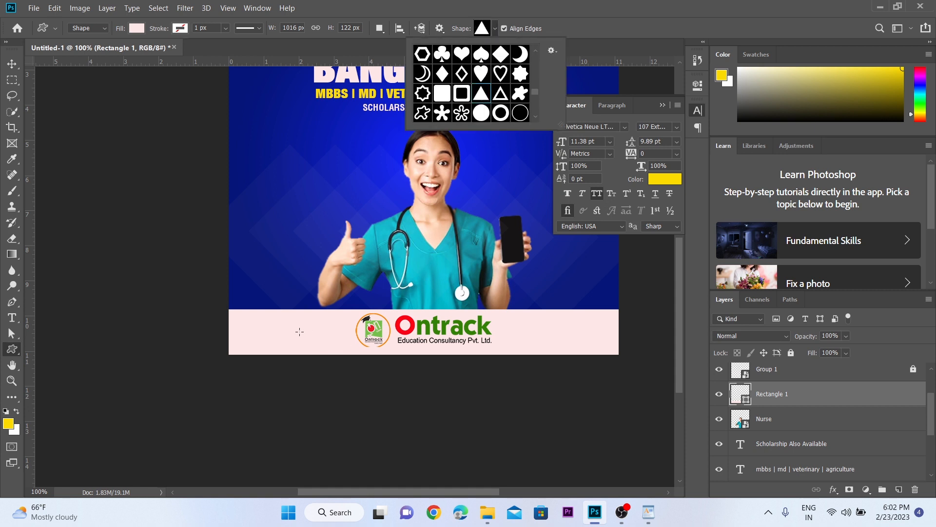
pyautogui.moveTo(294, 330); pyautogui.dragTo(307, 344)
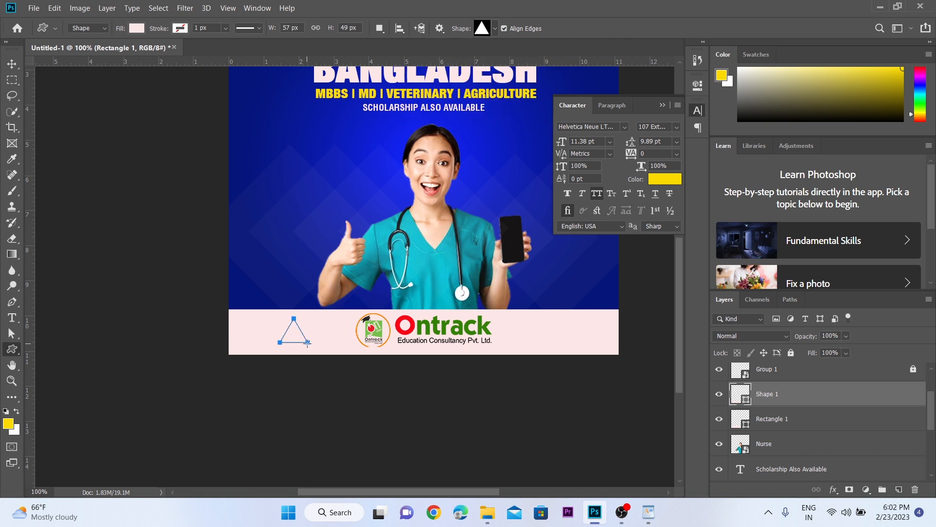
pyautogui.press('v')
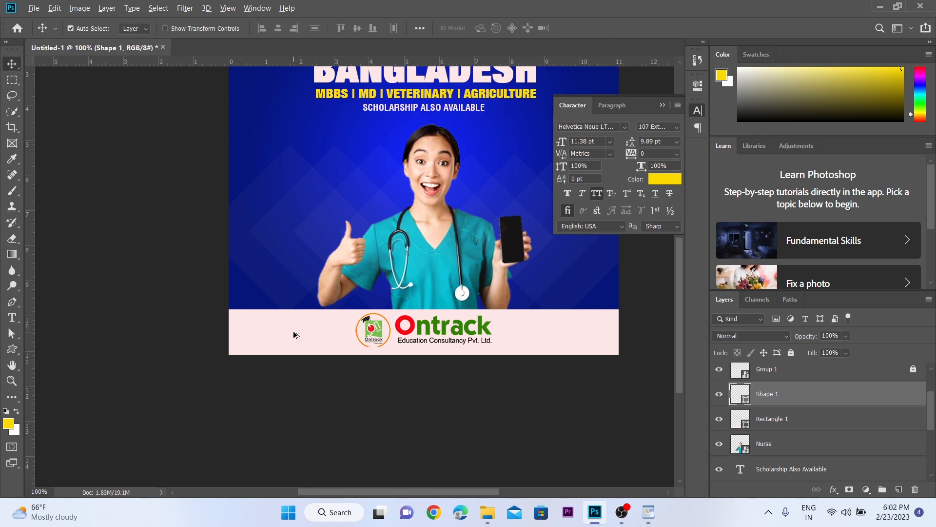
# Step: Fill the triangle with the yellow foreground colour and rotate it -90 degrees to point away from the logo
pyautogui.press('z')
pyautogui.moveTo(314, 317); pyautogui.dragTo(350, 272)
pyautogui.press('v')
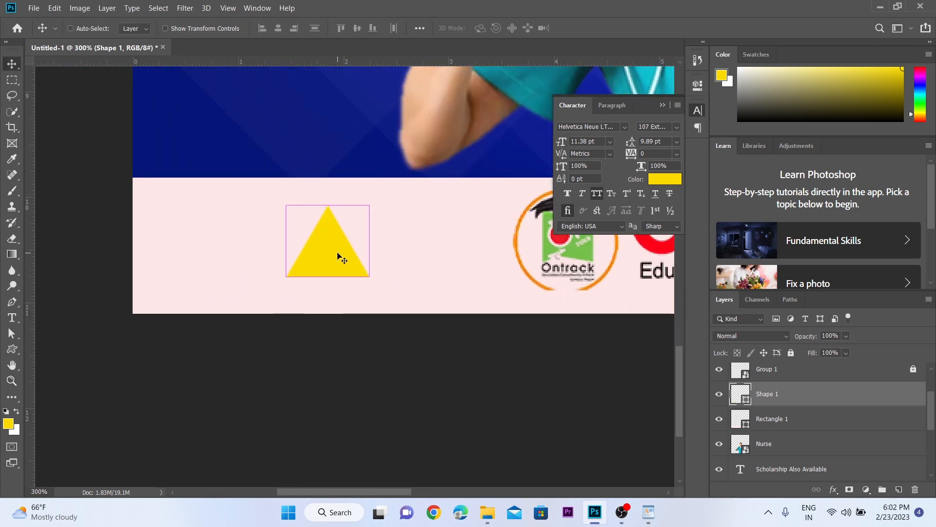
pyautogui.hotkey('ctrl', 't')
pyautogui.moveTo(393, 217); pyautogui.dragTo(317, 186)
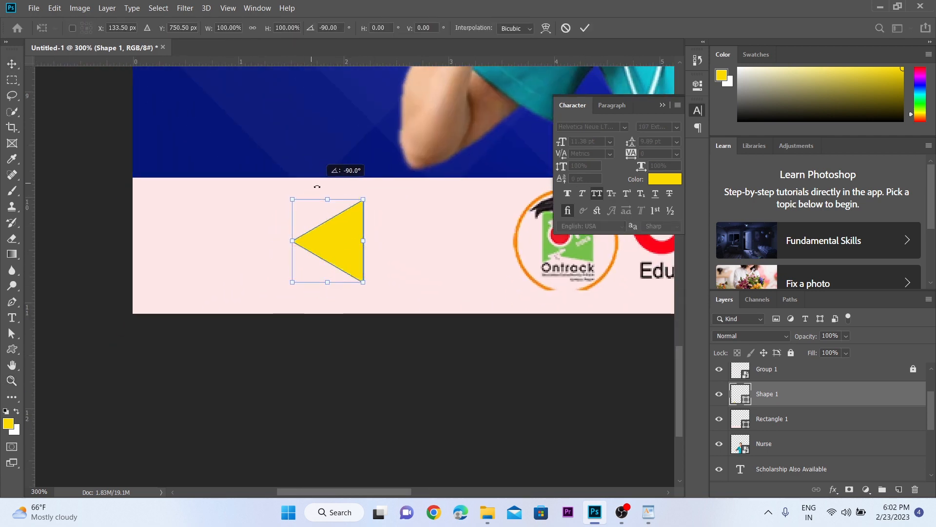
pyautogui.press('Return')
# Step: Move the yellow triangle closer to the footer's outer edge and scale it down proportionally
pyautogui.press('z')
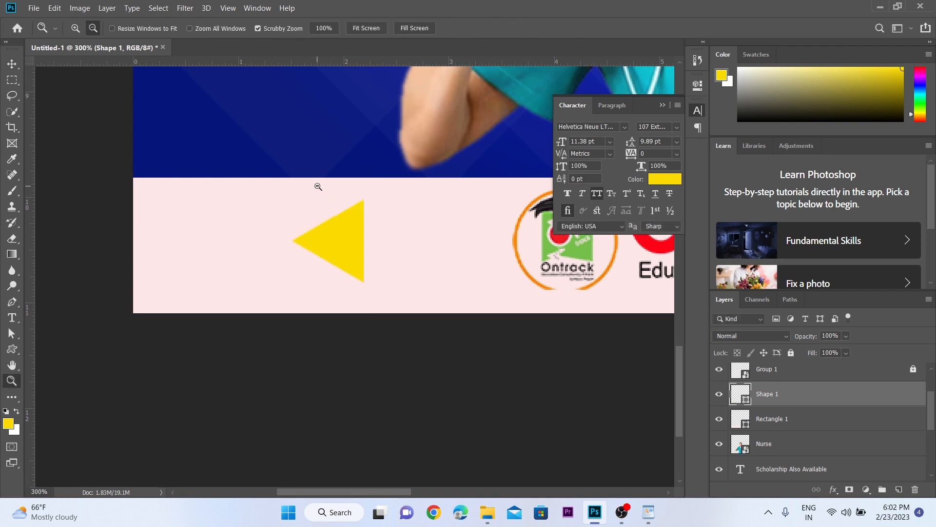
pyautogui.keyDown('alt'); pyautogui.click(318, 184); pyautogui.keyUp('alt')
pyautogui.click(338, 251)
pyautogui.press('v')
pyautogui.moveTo(339, 217); pyautogui.dragTo(283, 216)
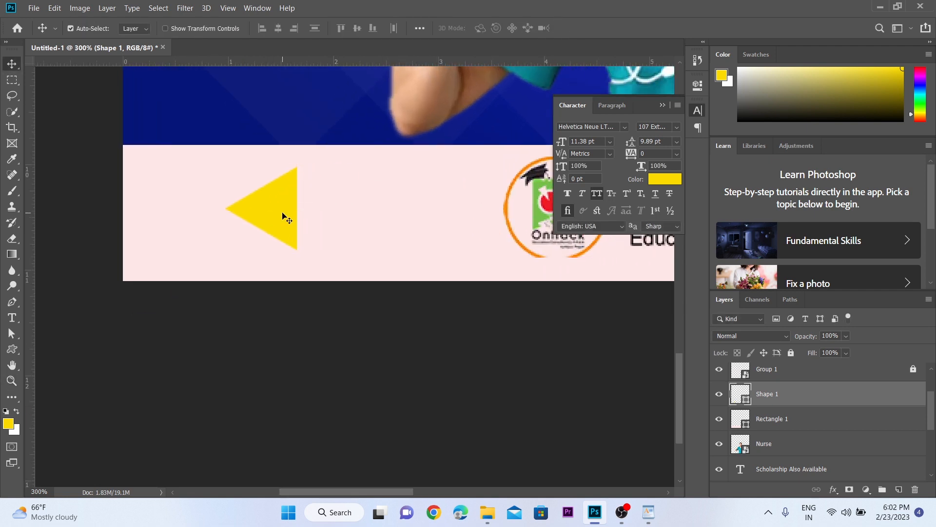
pyautogui.hotkey('ctrl', 't')
pyautogui.moveTo(298, 252)
pyautogui.mouseDown()
pyautogui.moveTo(262, 202)
pyautogui.moveTo(249, 230)
pyautogui.moveTo(292, 225)
pyautogui.moveTo(307, 213)
pyautogui.moveTo(283, 247)
pyautogui.mouseUp()
pyautogui.press('Return')
# Step: Duplicate the small triangle and place the copy right behind it to form a double arrow
pyautogui.scroll(1, 262, 204)
pyautogui.keyDown('alt'); pyautogui.click(288, 223); pyautogui.keyUp('alt')
pyautogui.keyDown('alt'); pyautogui.click(289, 223); pyautogui.keyUp('alt')
pyautogui.keyDown('alt'); pyautogui.click(289, 222); pyautogui.keyUp('alt')
pyautogui.click(278, 296)
pyautogui.press('v')
pyautogui.click(224, 318)
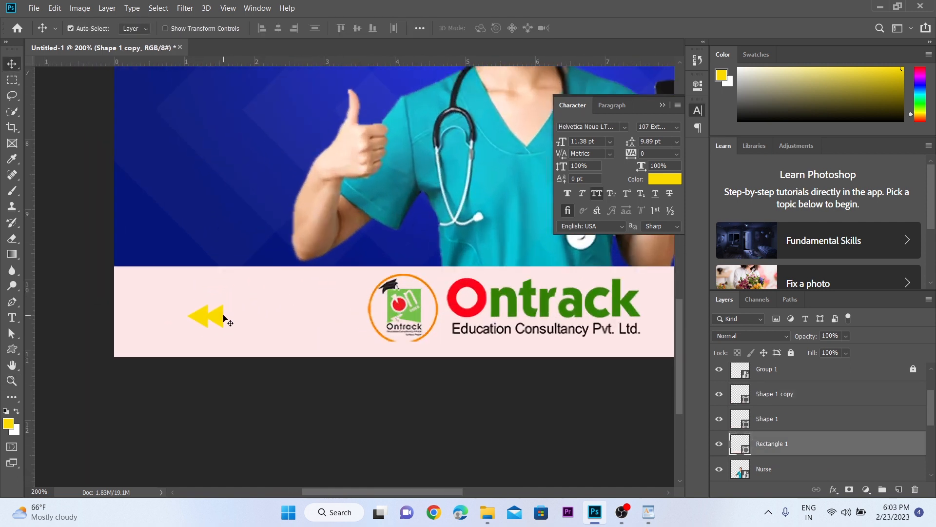
# Step: Duplicate the double arrow onto the footer strip to the right of the company name
pyautogui.keyDown('shift'); pyautogui.click(204, 321); pyautogui.keyUp('shift')
pyautogui.moveTo(204, 321); pyautogui.dragTo(651, 293)
pyautogui.moveTo(660, 289); pyautogui.dragTo(392, 330)
pyautogui.click(410, 357)
pyautogui.click(410, 357)
pyautogui.press('v')
pyautogui.moveTo(342, 373)
pyautogui.mouseDown()
pyautogui.moveTo(369, 371)
pyautogui.moveTo(360, 373)
pyautogui.mouseUp()
# Step: Rotate both triangles of the right-hand double arrow 180 degrees together and shift them outward towards the canvas edge
pyautogui.click(392, 345)
pyautogui.click(365, 362)
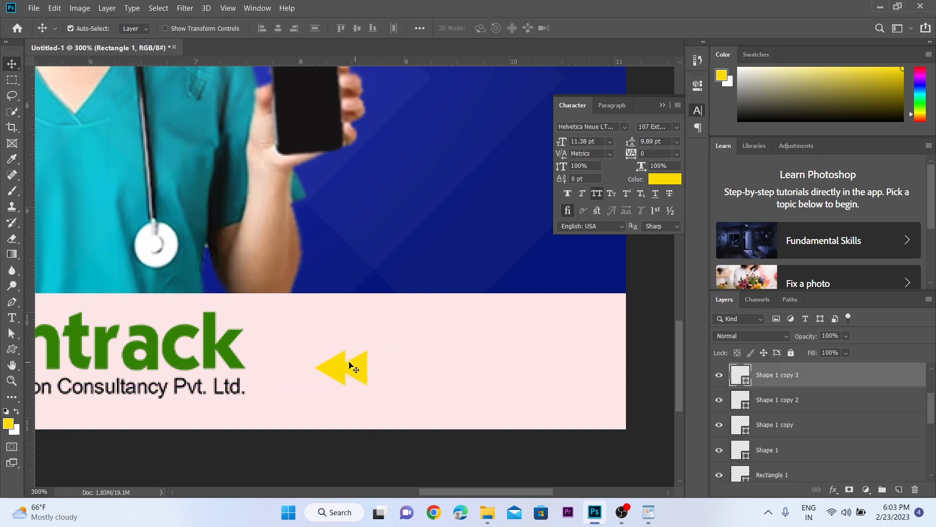
pyautogui.keyDown('shift'); pyautogui.click(336, 364); pyautogui.keyUp('shift')
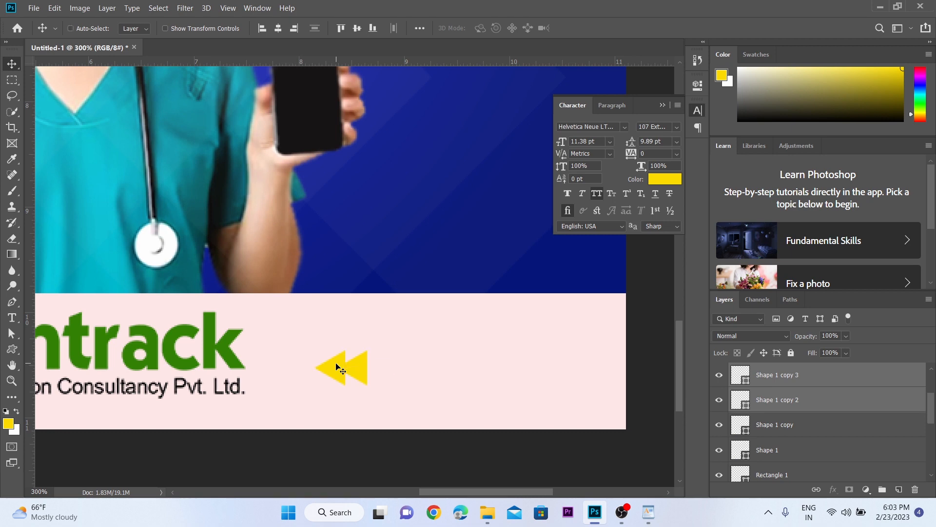
pyautogui.hotkey('ctrl', 't')
pyautogui.moveTo(374, 338); pyautogui.dragTo(310, 392)
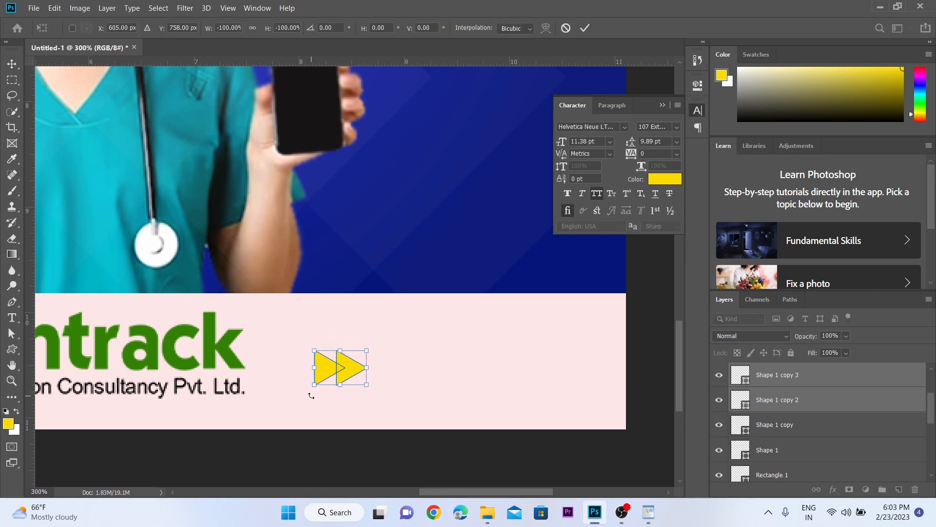
pyautogui.press('Return')
pyautogui.hotkey('shift', 'Right')
pyautogui.hotkey('shift', 'Right')
pyautogui.hotkey('shift', 'Right')
pyautogui.hotkey('shift', 'Right')
pyautogui.hotkey('shift', 'Right')
pyautogui.hotkey('shift', 'Right')
pyautogui.hotkey('shift', 'Right')
pyautogui.hotkey('shift', 'Right')
pyautogui.hotkey('shift', 'Right')
pyautogui.hotkey('shift', 'Right')
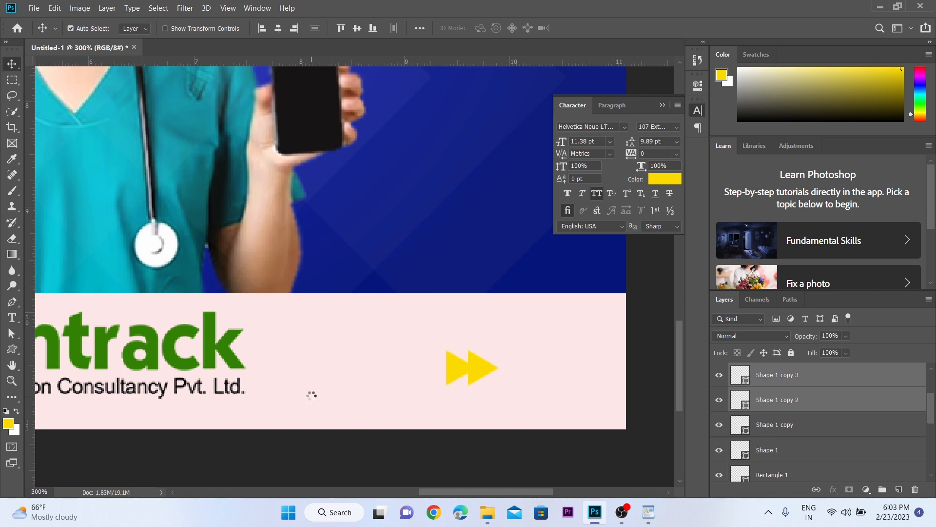
# Step: Sample the red of the letter O in the footer logo's Ontrack name as the foreground colour
pyautogui.press('z')
pyautogui.keyDown('alt'); pyautogui.click(323, 382); pyautogui.keyUp('alt')
pyautogui.keyDown('alt'); pyautogui.click(323, 383); pyautogui.keyUp('alt')
pyautogui.moveTo(323, 382); pyautogui.dragTo(389, 337)
pyautogui.click(403, 279)
pyautogui.click(404, 279)
pyautogui.click(404, 279)
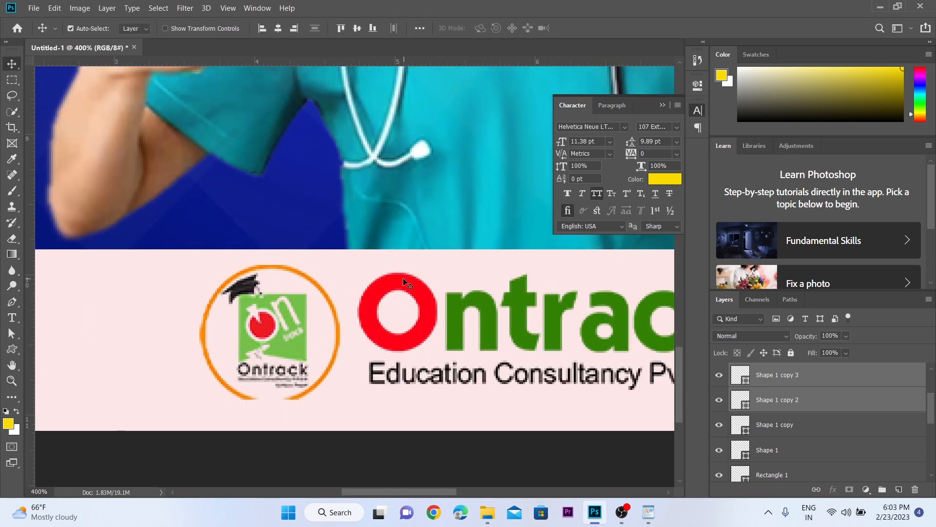
pyautogui.press('i')
pyautogui.click(409, 278)
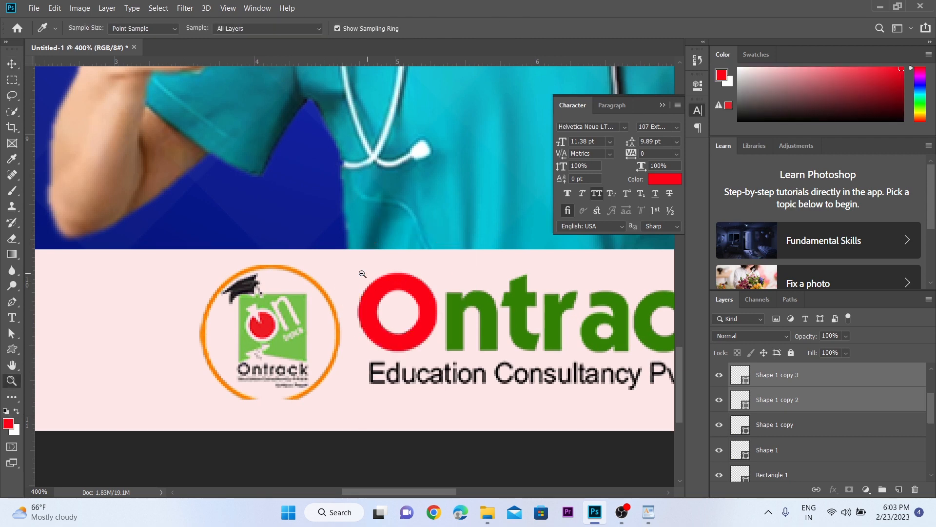
# Step: Fill both triangles of the double arrow left of the footer logo with the sampled red
pyautogui.press('z')
pyautogui.keyDown('alt'); pyautogui.click(361, 269); pyautogui.keyUp('alt')
pyautogui.moveTo(261, 298); pyautogui.dragTo(403, 268)
pyautogui.click(379, 271)
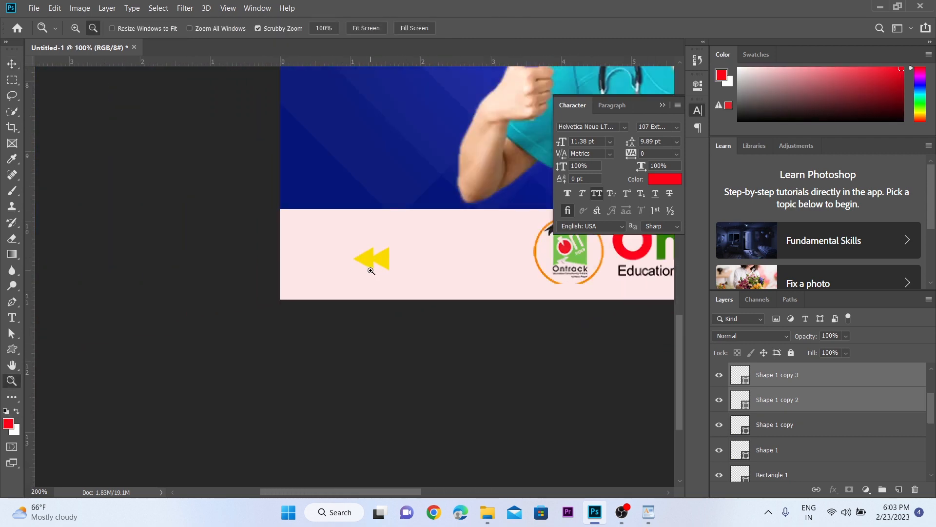
pyautogui.click(370, 271)
pyautogui.press('v')
pyautogui.click(389, 259)
pyautogui.hotkey('alt', 'BackSpace')
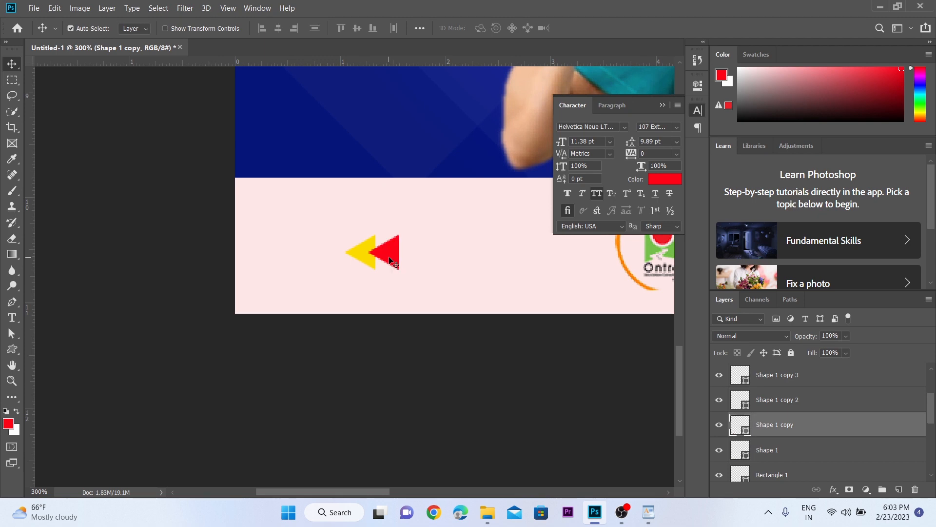
pyautogui.click(362, 253)
pyautogui.hotkey('alt', 'BackSpace')
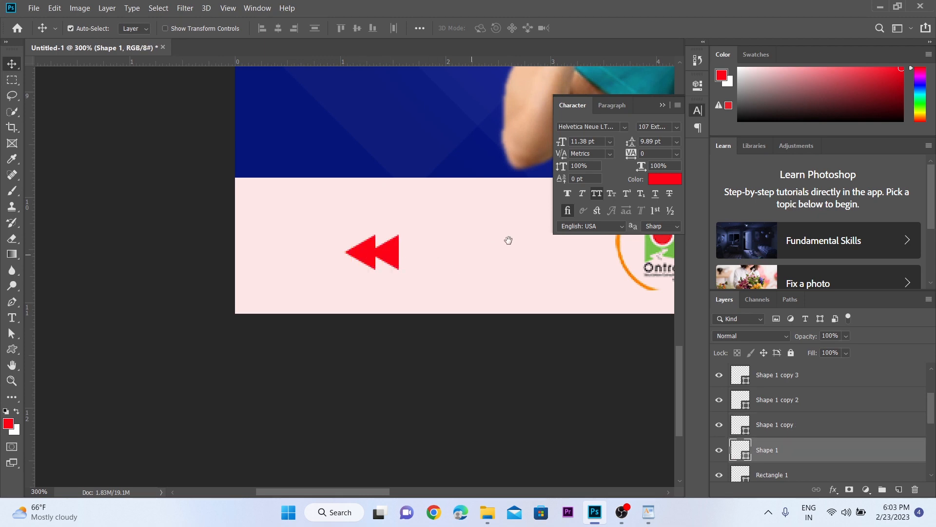
# Step: Recolour the two triangles of the double arrow right of the footer logo with the same red
pyautogui.moveTo(509, 240); pyautogui.dragTo(211, 260)
pyautogui.click(534, 268)
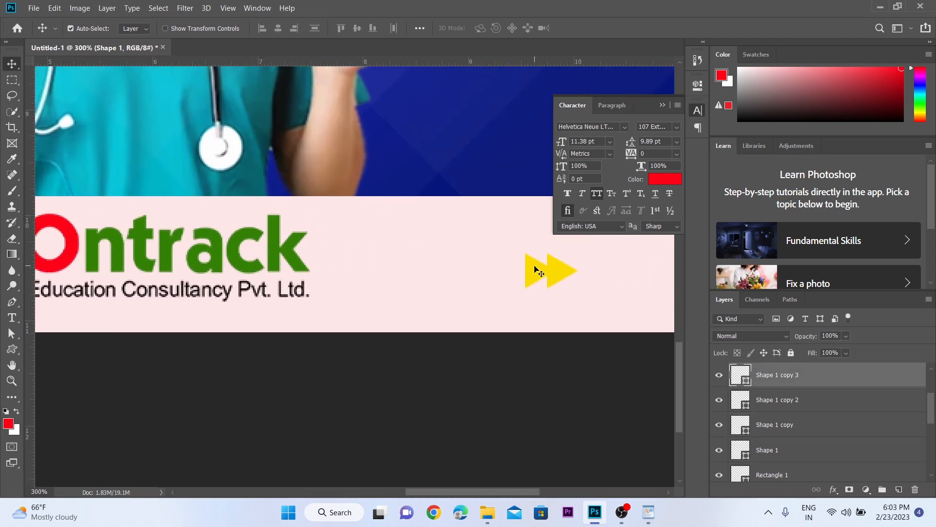
pyautogui.hotkey('alt', 'BackSpace')
pyautogui.click(565, 267)
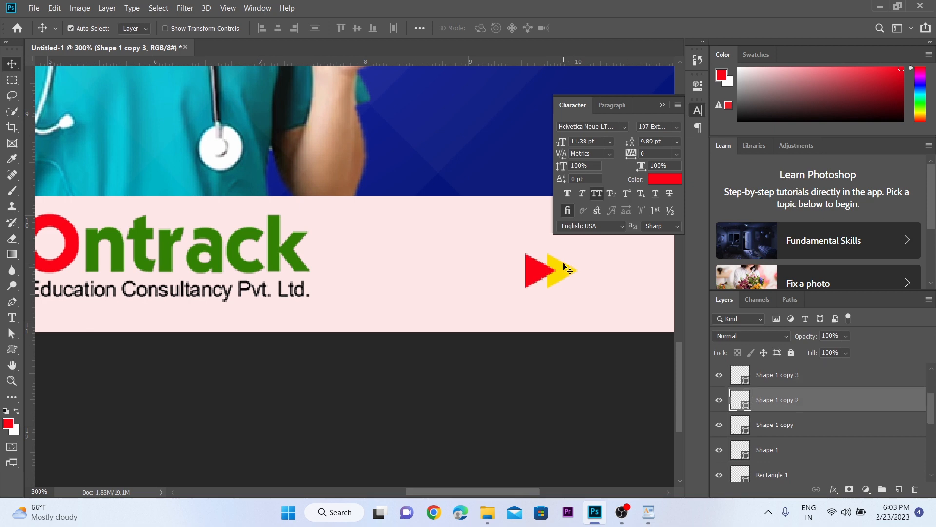
pyautogui.hotkey('alt', 'BackSpace')
pyautogui.press('z')
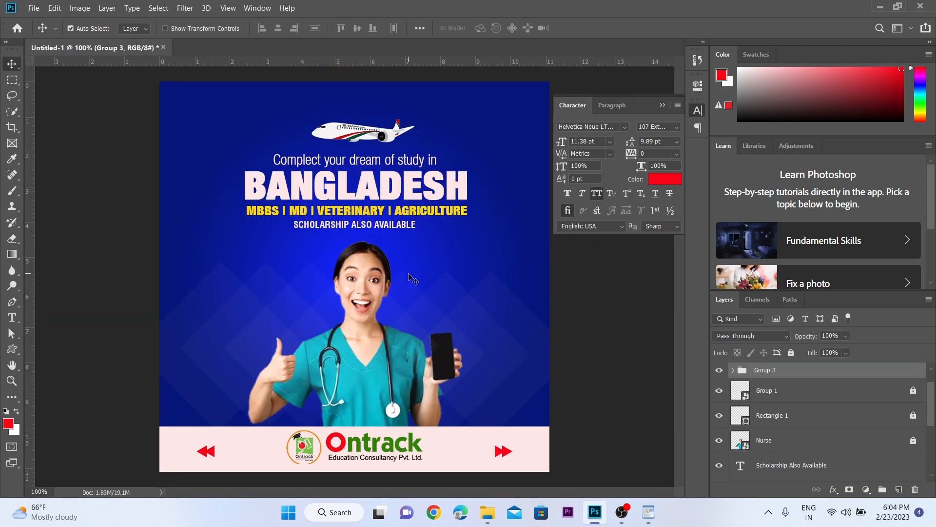
# Step: Scale the plane image above the headline up slightly, keeping its proportions
pyautogui.press('z')
pyautogui.click(399, 268)
pyautogui.moveTo(401, 270); pyautogui.dragTo(381, 377)
pyautogui.press('v')
pyautogui.keyDown('ctrl'); pyautogui.click(357, 263); pyautogui.keyUp('ctrl')
pyautogui.hotkey('ctrl', 't')
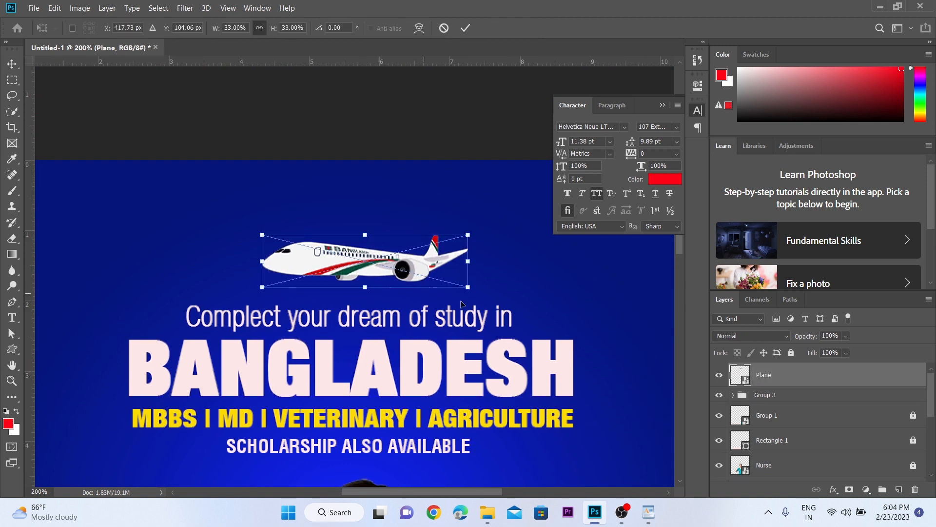
pyautogui.moveTo(468, 288); pyautogui.dragTo(490, 295)
pyautogui.press('Return')
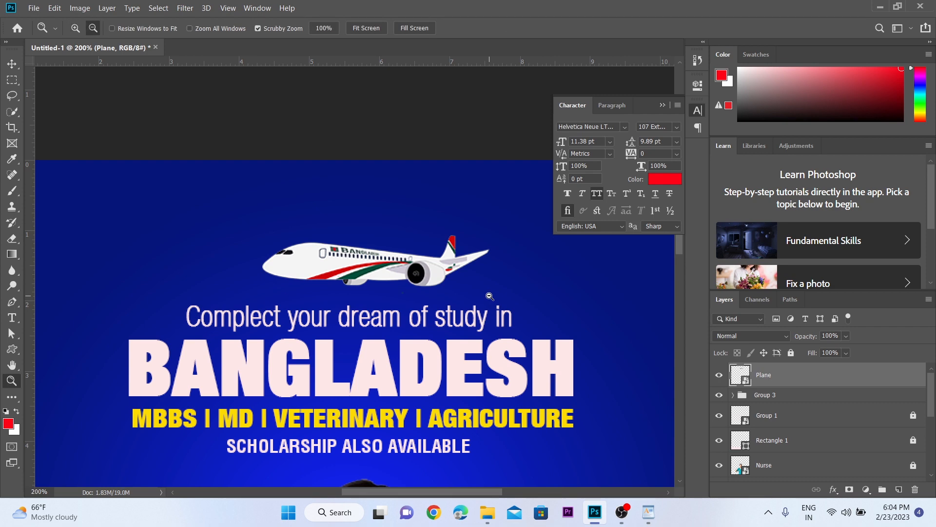
# Step: Centre the enlarged plane horizontally on the canvas and clear the selection
pyautogui.hotkey('ctrl', '-')
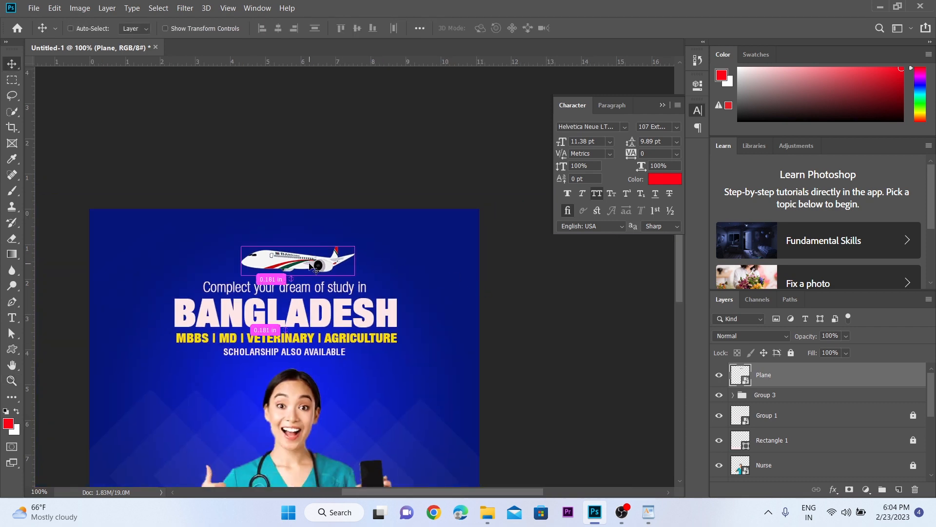
pyautogui.hotkey('ctrl', 'a')
pyautogui.click(278, 29)
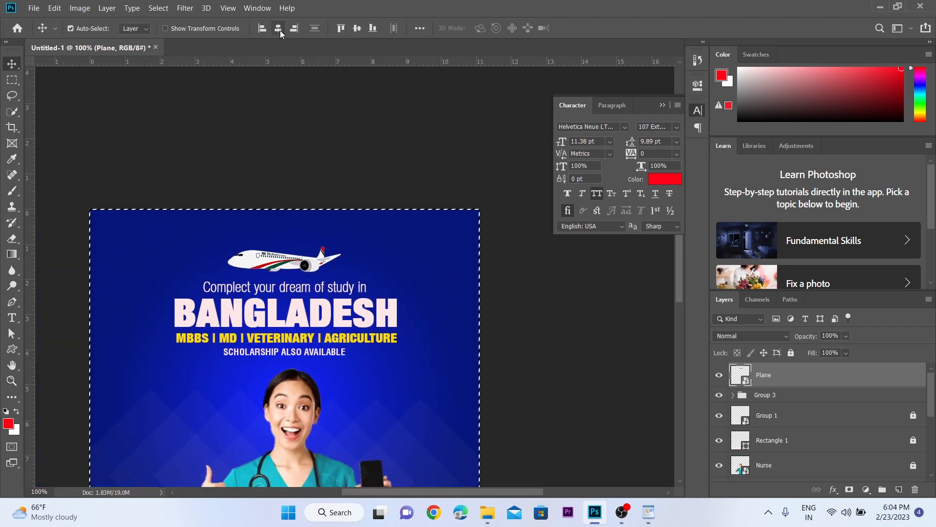
pyautogui.hotkey('ctrl', 'd')
# Step: Select the plane together with the four text lines and nudge them down closer to the nurse's head
pyautogui.press('z')
pyautogui.click(305, 266)
pyautogui.press('v')
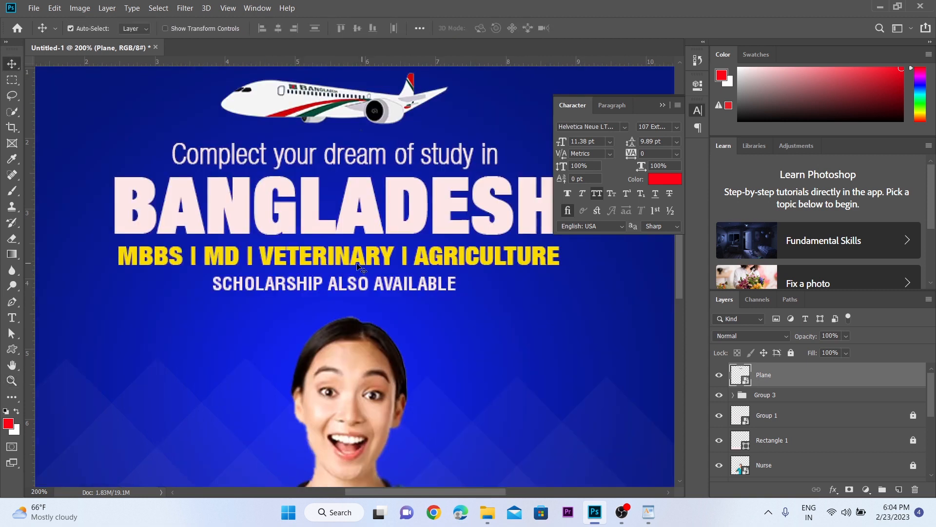
pyautogui.click(354, 266)
pyautogui.keyDown('shift'); pyautogui.click(367, 292); pyautogui.keyUp('shift')
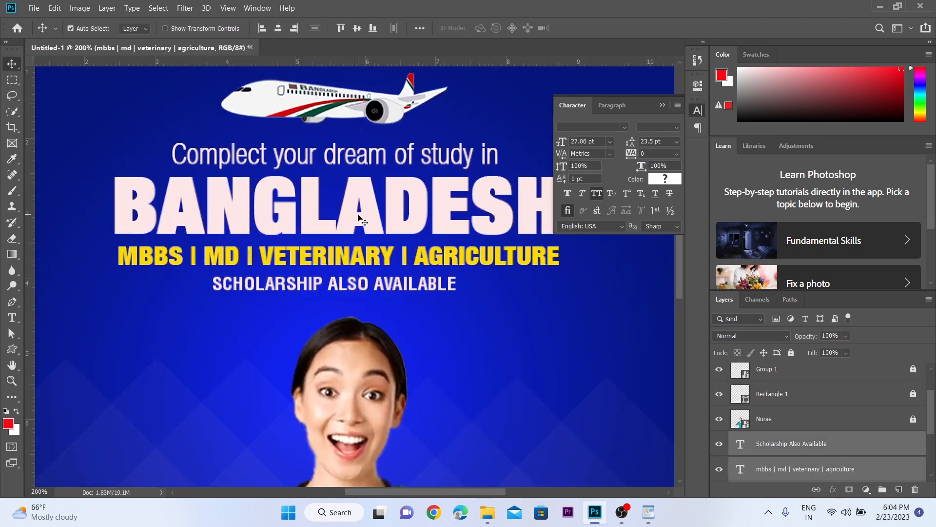
pyautogui.keyDown('shift'); pyautogui.click(349, 107); pyautogui.keyUp('shift')
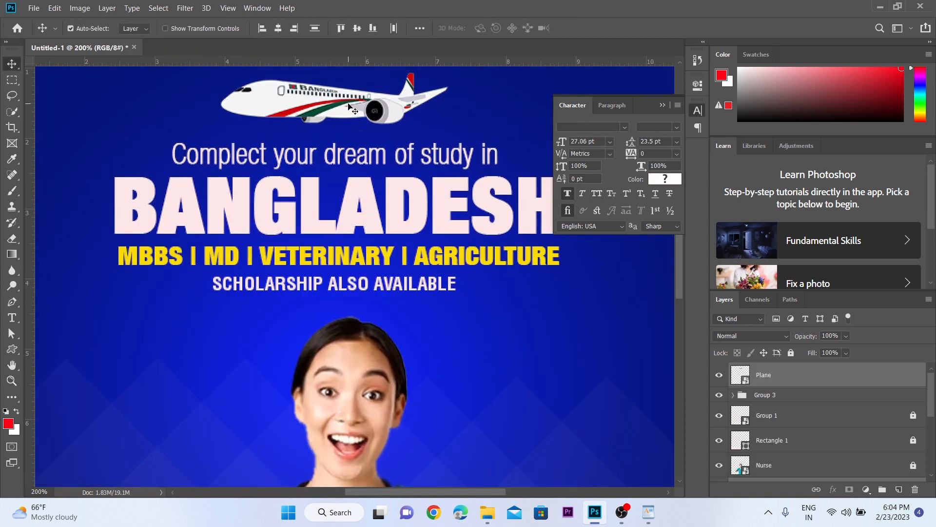
pyautogui.press('Down')
pyautogui.press('Down')
pyautogui.press('Down')
pyautogui.press('Down')
pyautogui.press('Down')
pyautogui.press('Down')
pyautogui.press('Down')
pyautogui.press('Down')
pyautogui.press('Down')
pyautogui.press('Down')
pyautogui.press('Down')
pyautogui.press('Down')
pyautogui.press('Down')
pyautogui.press('Down')
pyautogui.press('Down')
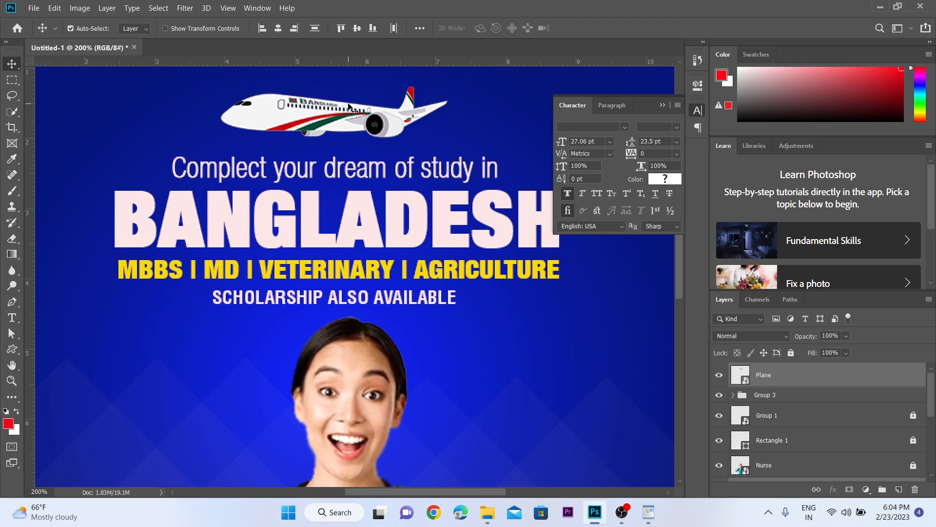
pyautogui.press('z')
pyautogui.keyDown('alt'); pyautogui.click(372, 302); pyautogui.keyUp('alt')
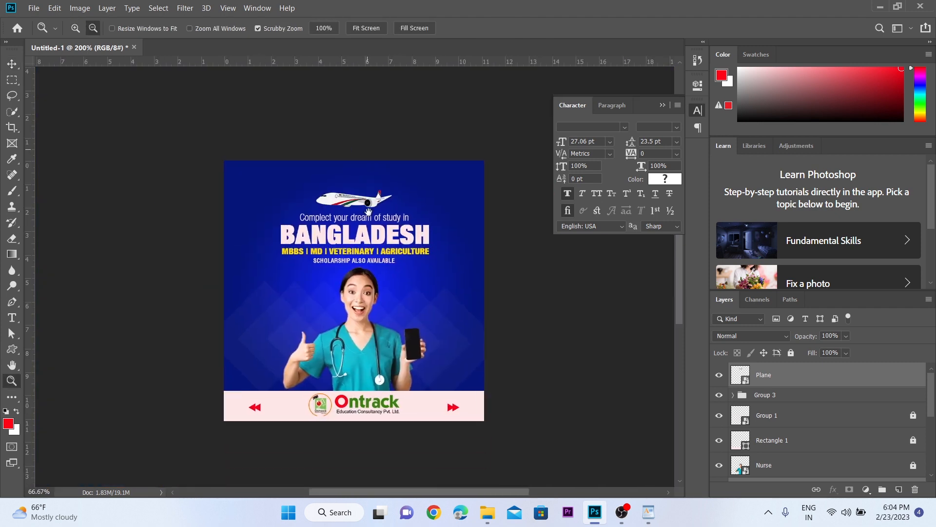
pyautogui.press('v')
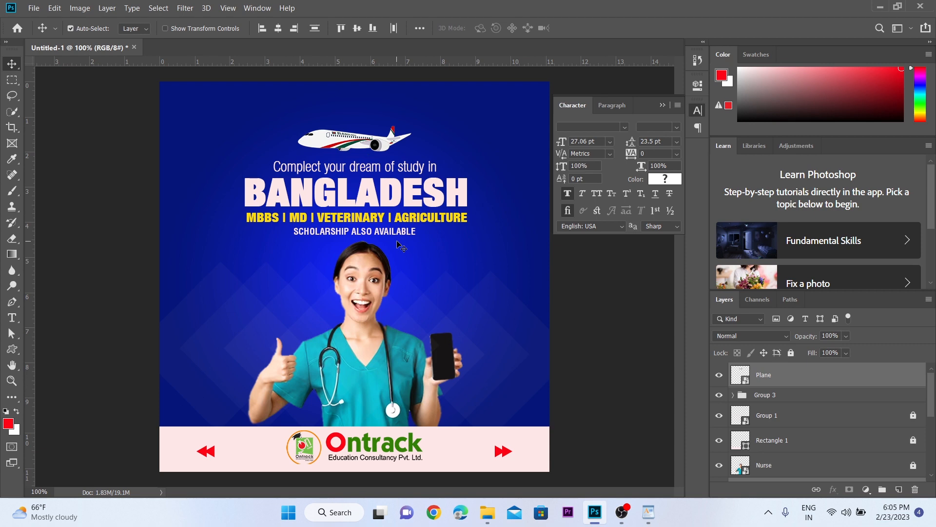